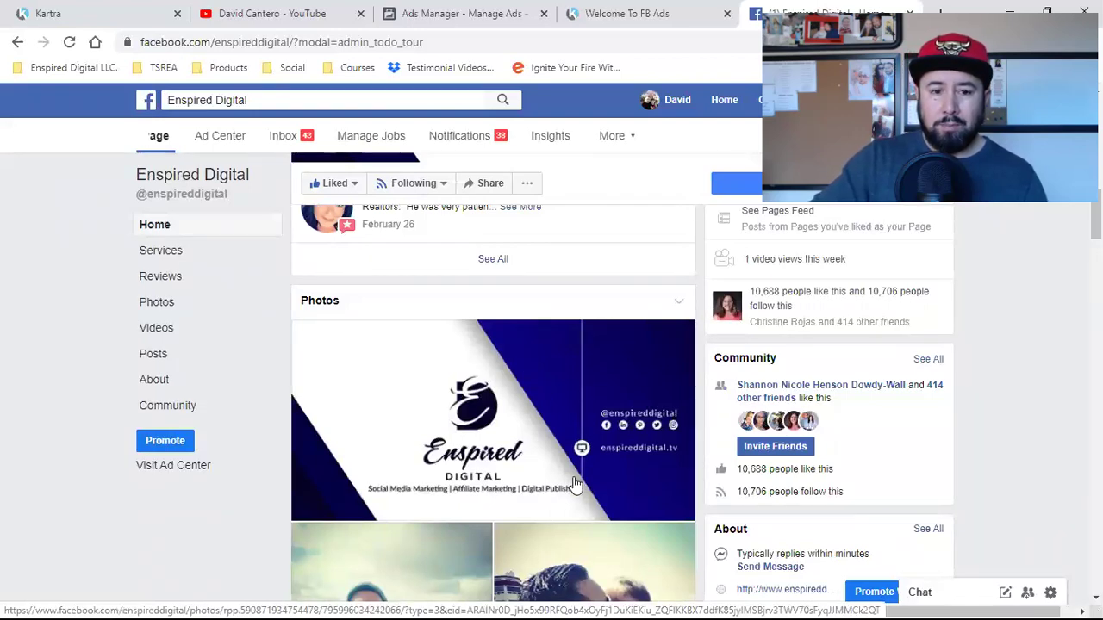
Step: Show the options for creating something new from the Enspired Digital Facebook page
{"action": "scroll", "coordinate": [575, 485], "scroll_direction": "up", "scroll_amount": 10}
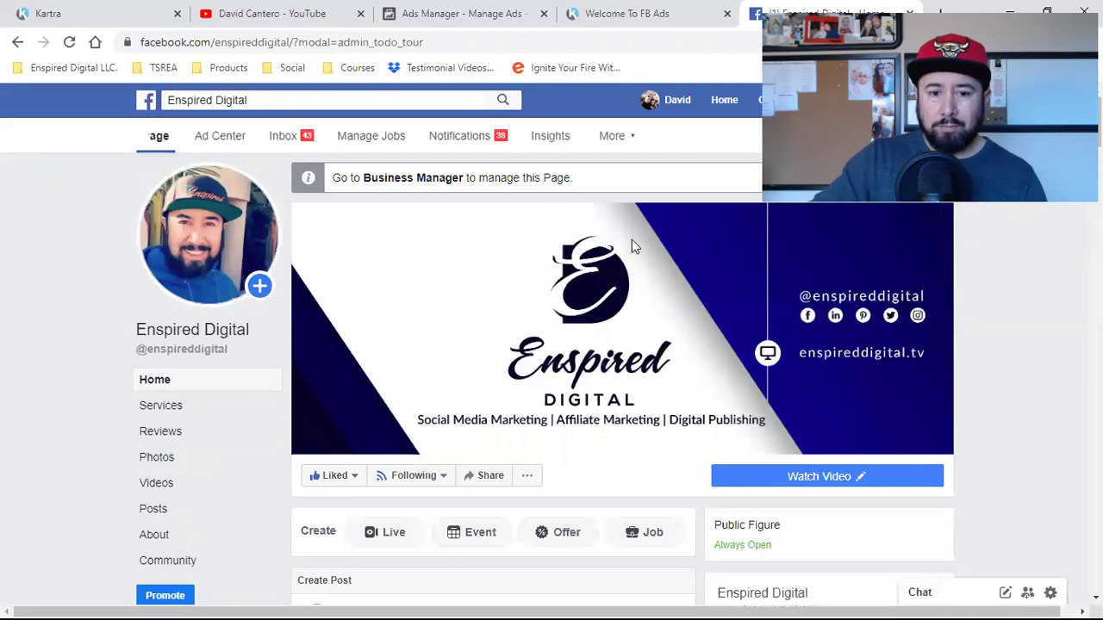
{"action": "left_click", "coordinate": [761, 101]}
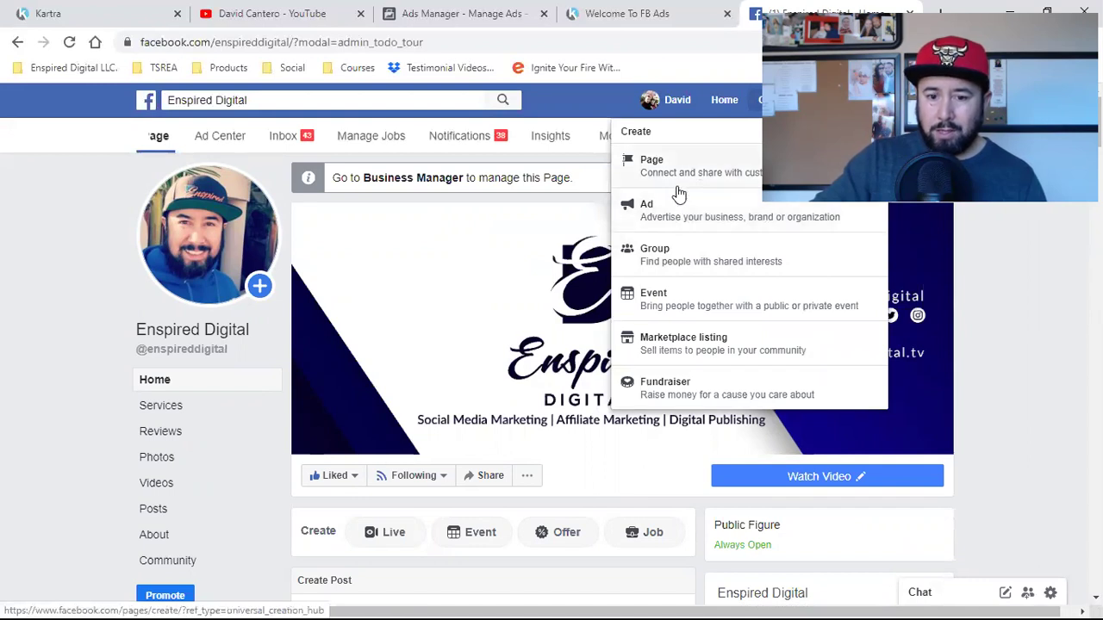
Step: Switch to Ads Manager and mark the new campaign as being for ads in a Special Ad Category
{"action": "left_click", "coordinate": [482, 13]}
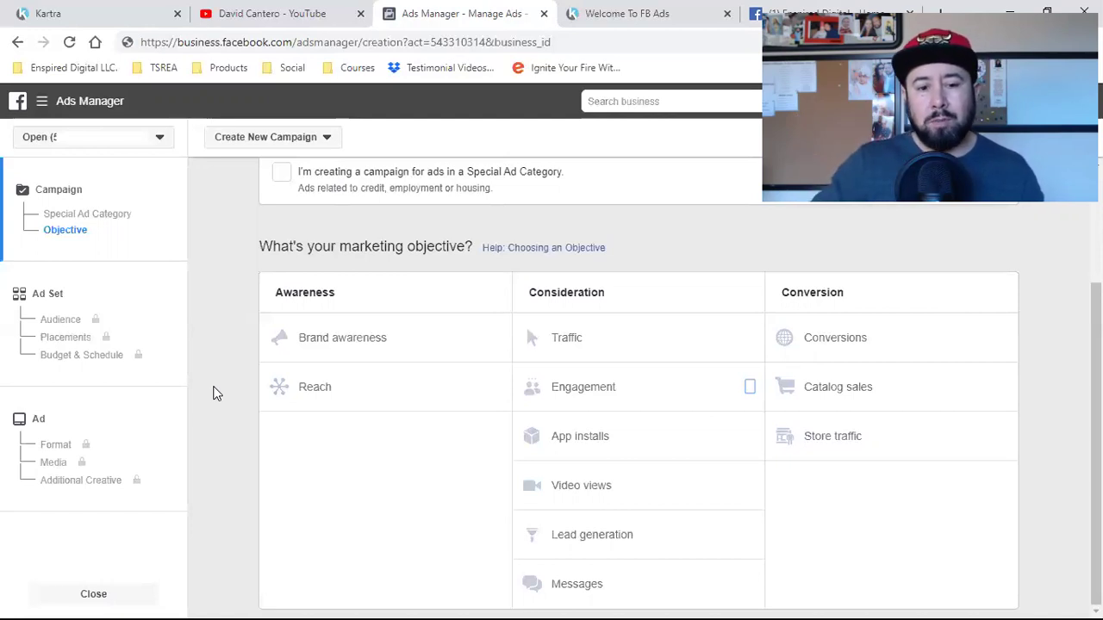
{"action": "scroll", "coordinate": [215, 391], "scroll_direction": "up", "scroll_amount": 2}
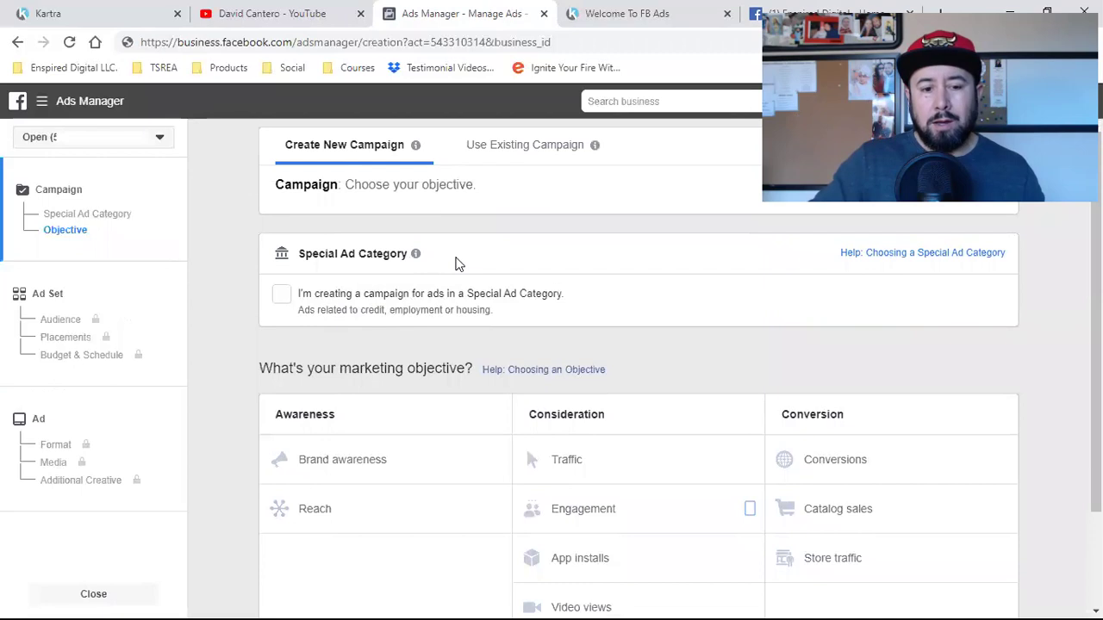
{"action": "left_click", "coordinate": [281, 297]}
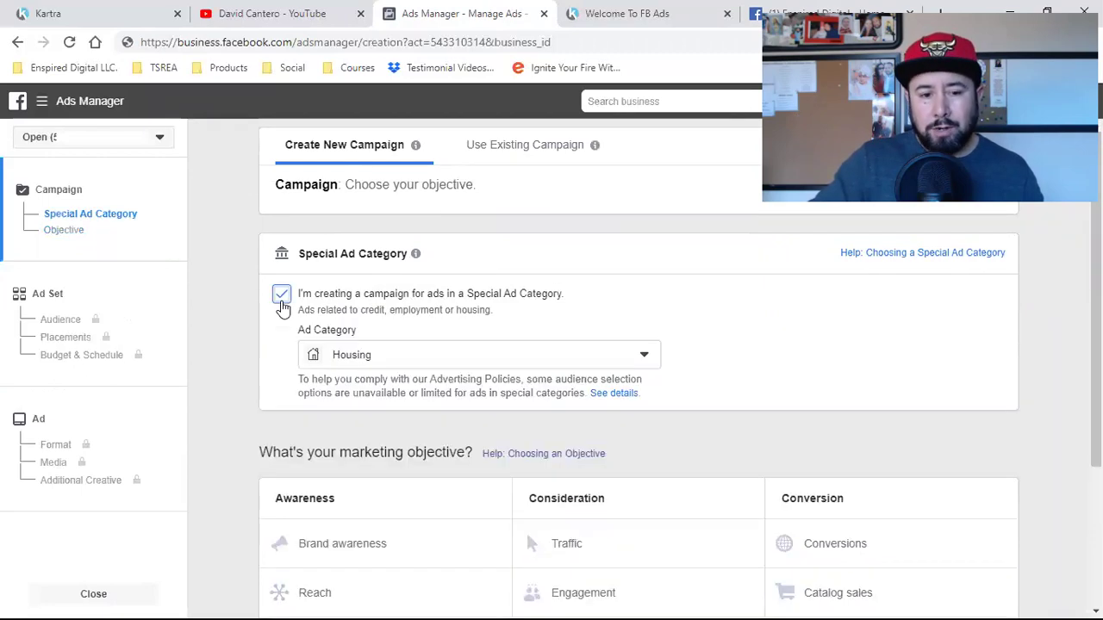
Step: Review the Special Ad Category choices and the list of marketing objectives, keeping Housing as the category
{"action": "left_click", "coordinate": [339, 255]}
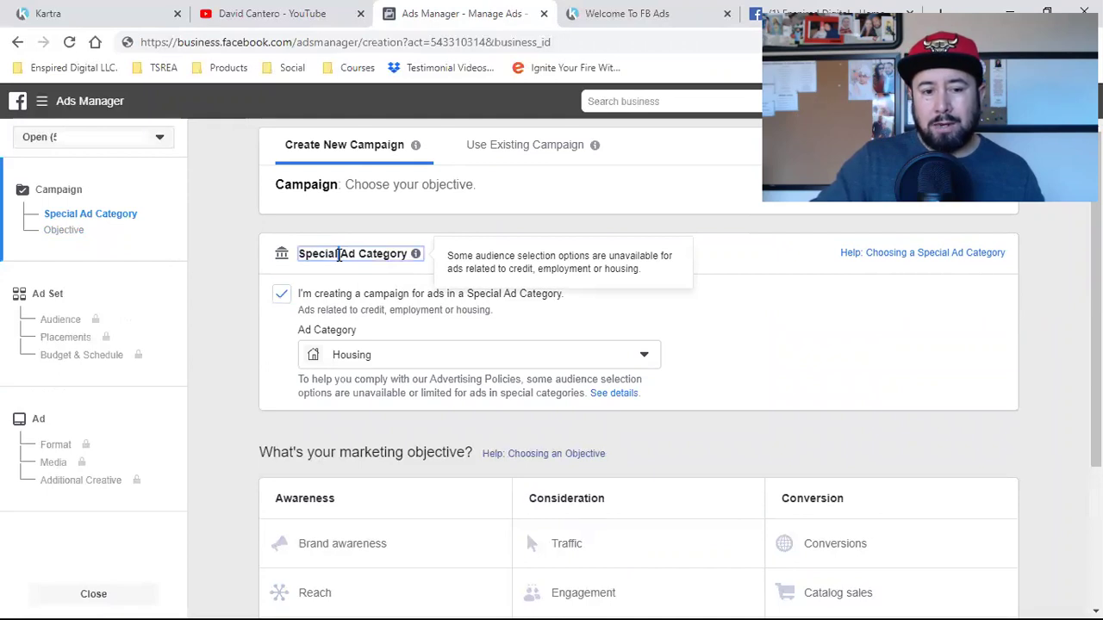
{"action": "triple_click", "coordinate": [339, 255]}
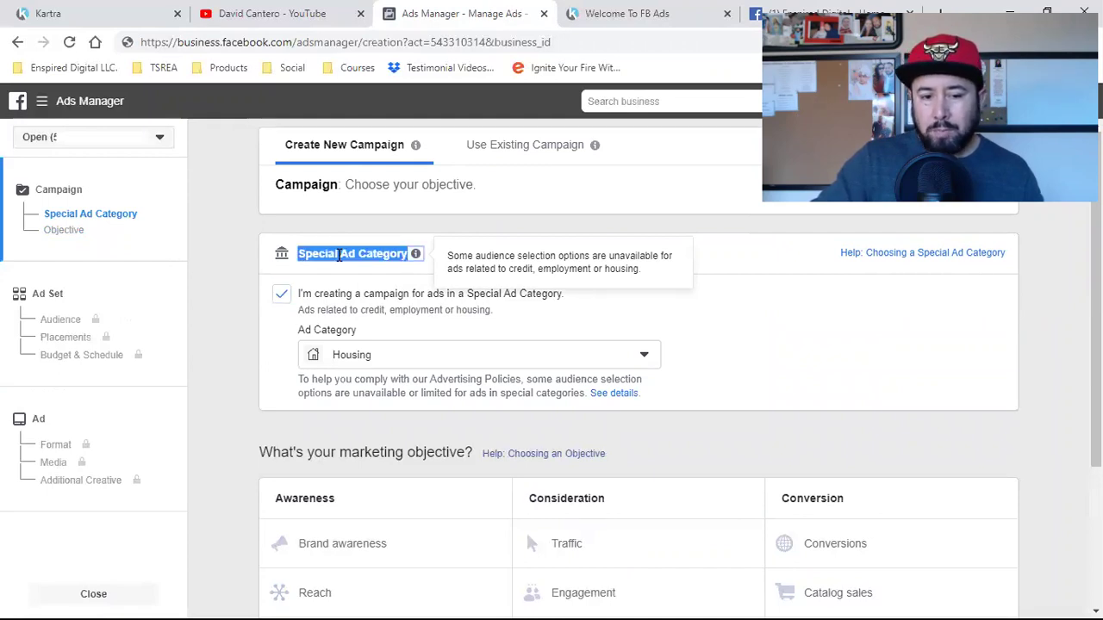
{"action": "left_click", "coordinate": [353, 360]}
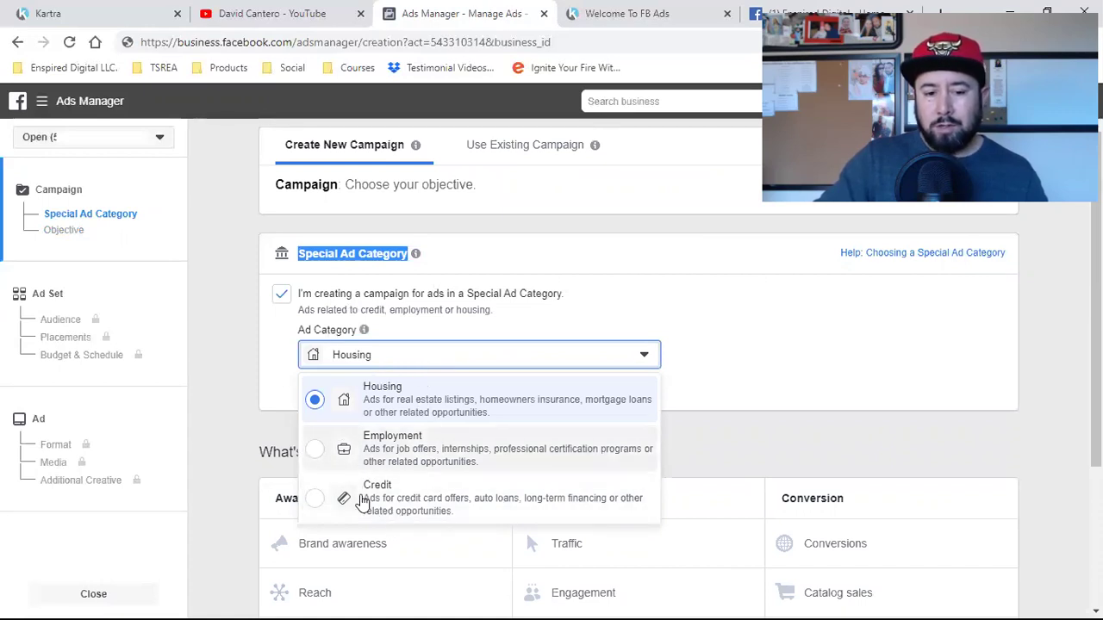
{"action": "left_click", "coordinate": [768, 356]}
{"action": "scroll", "coordinate": [769, 354], "scroll_direction": "down", "scroll_amount": 3}
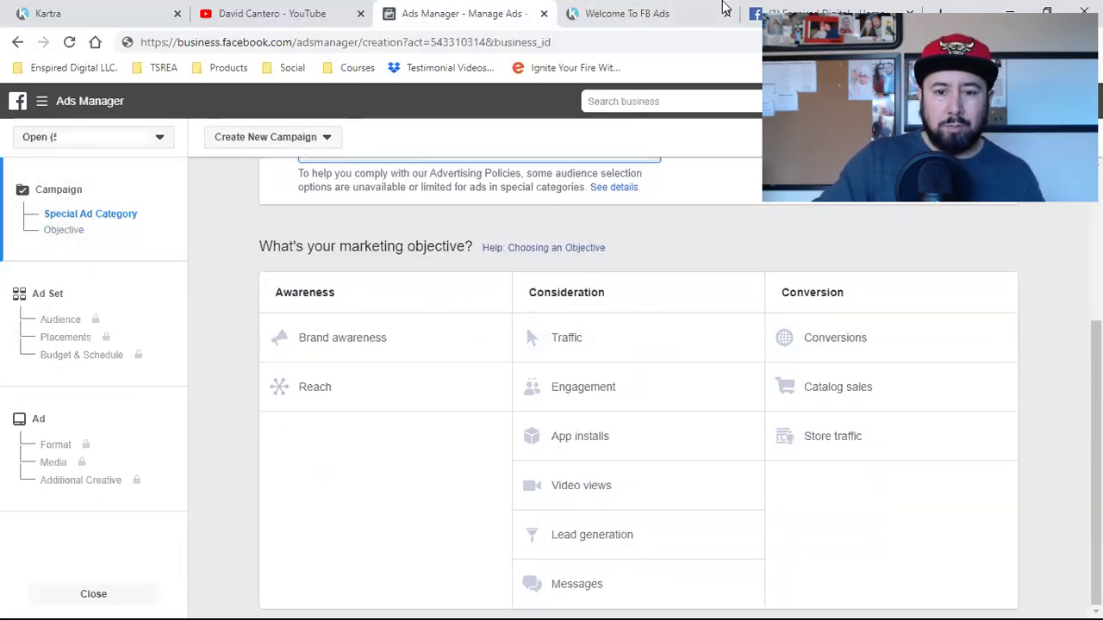
Step: Read the highlighted YouTube comment about running regular Facebook ads and return to Ads Manager
{"action": "left_click", "coordinate": [759, 13]}
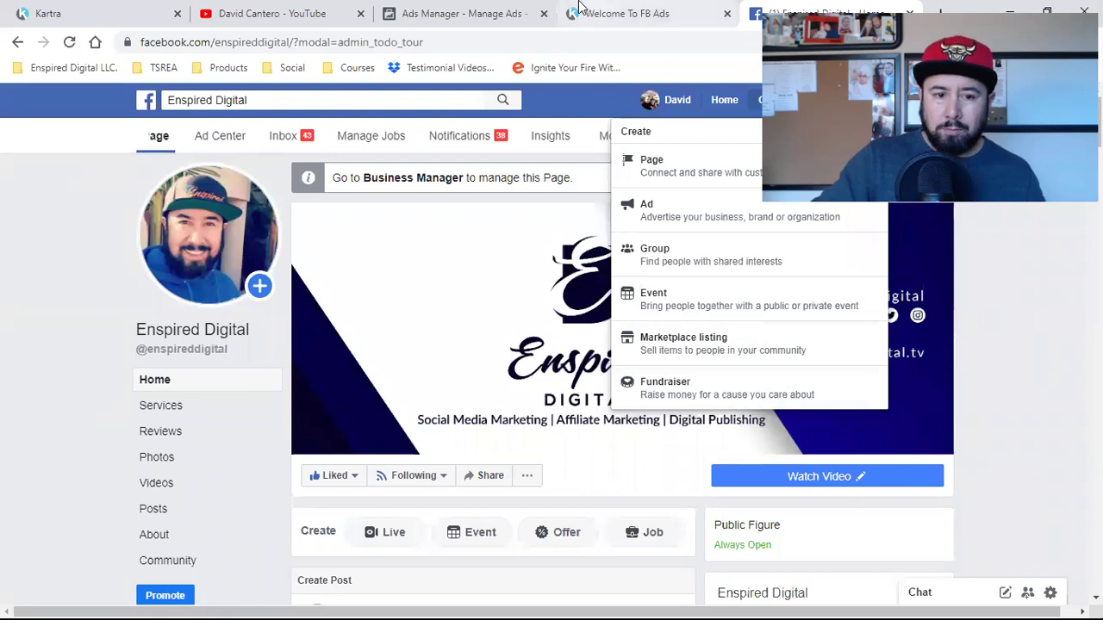
{"action": "left_click", "coordinate": [319, 10]}
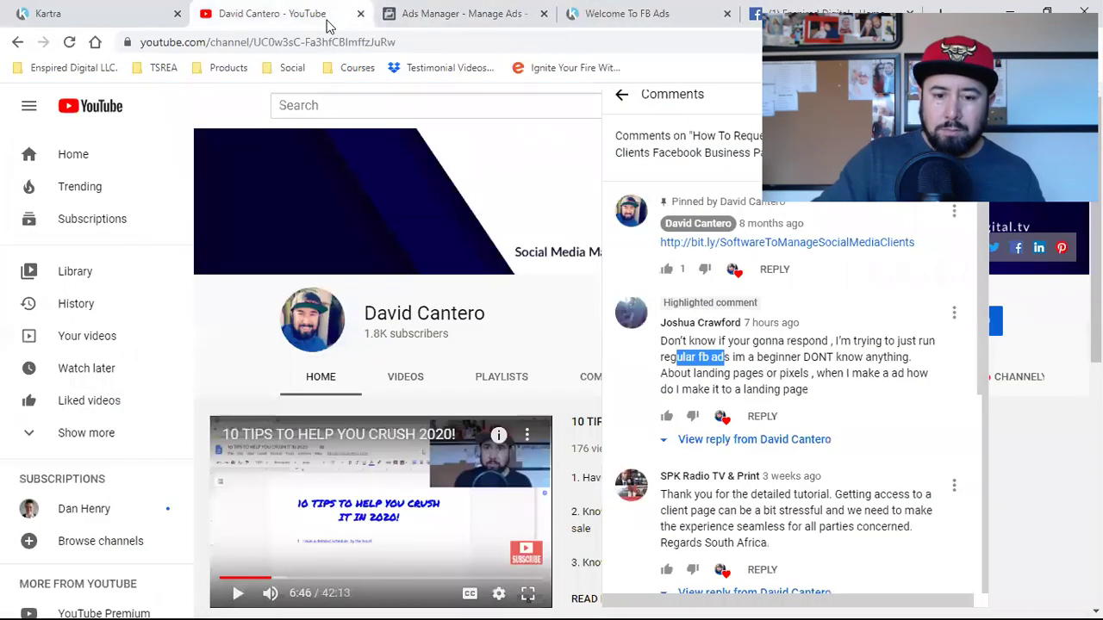
{"action": "left_click", "coordinate": [809, 357]}
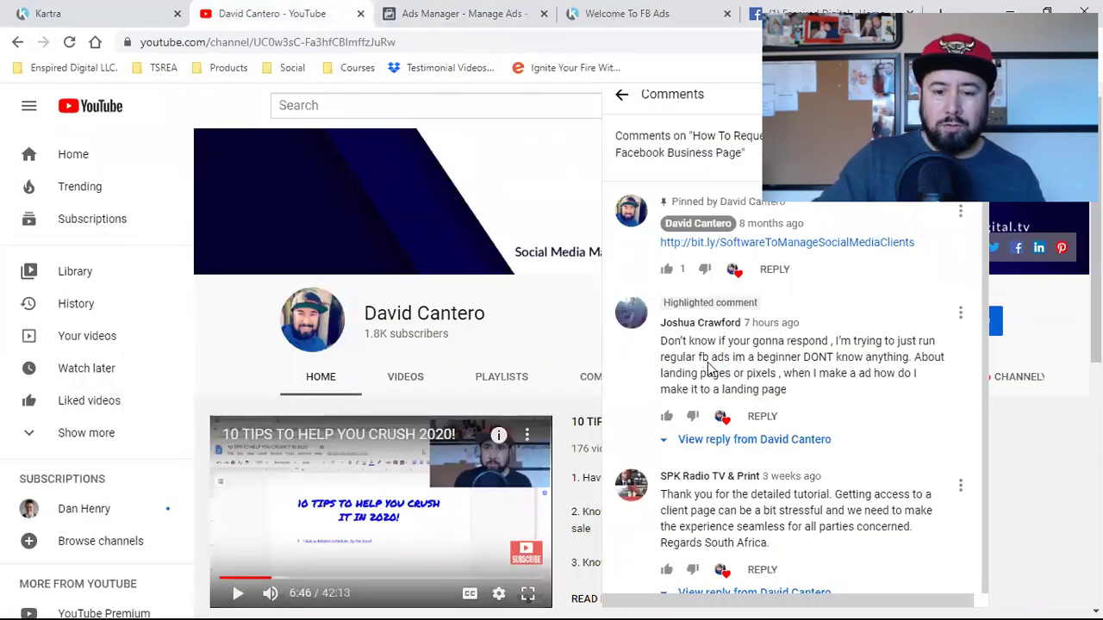
{"action": "left_click", "coordinate": [468, 11]}
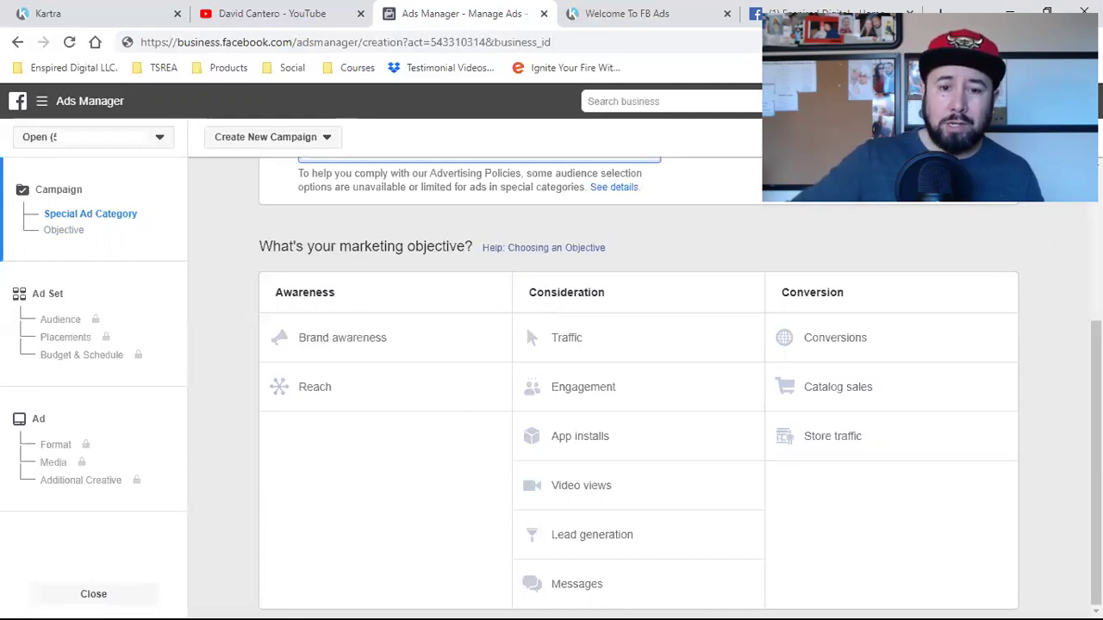
Step: Switch to the Kartra welcome page and load the fbads4beginners landing page in its place
{"action": "left_click", "coordinate": [638, 13]}
{"action": "scroll", "coordinate": [690, 425], "scroll_direction": "down", "scroll_amount": 4}
{"action": "scroll", "coordinate": [689, 426], "scroll_direction": "up", "scroll_amount": 4}
{"action": "left_click", "coordinate": [220, 68]}
{"action": "mouse_move", "coordinate": [357, 67]}
{"action": "left_click", "coordinate": [423, 42]}
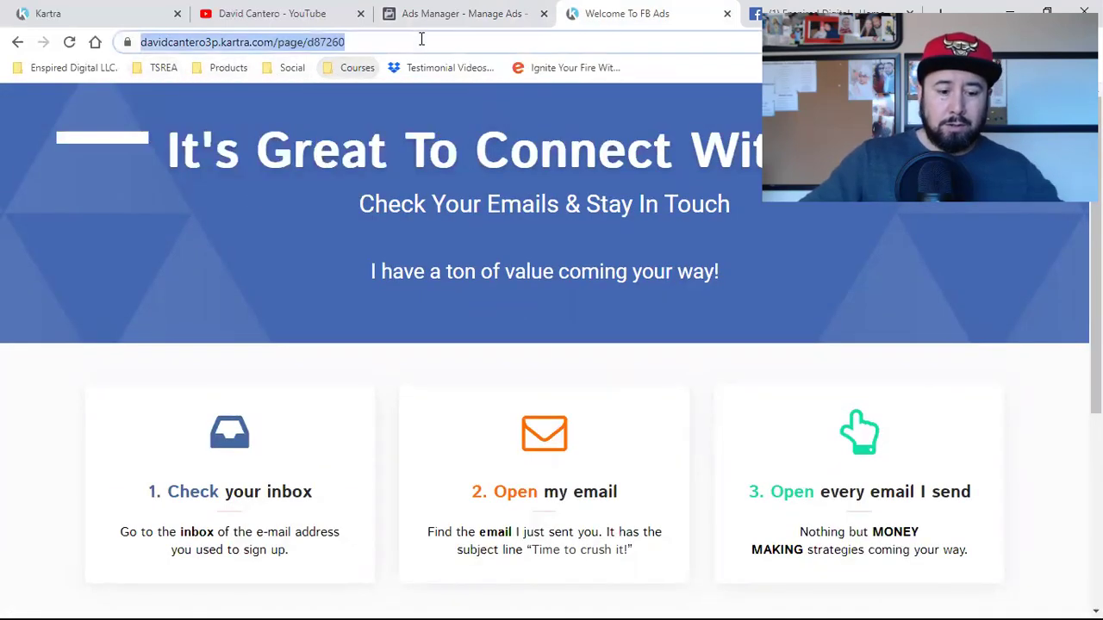
{"action": "type", "text": "fb"}
{"action": "key", "text": "Return"}
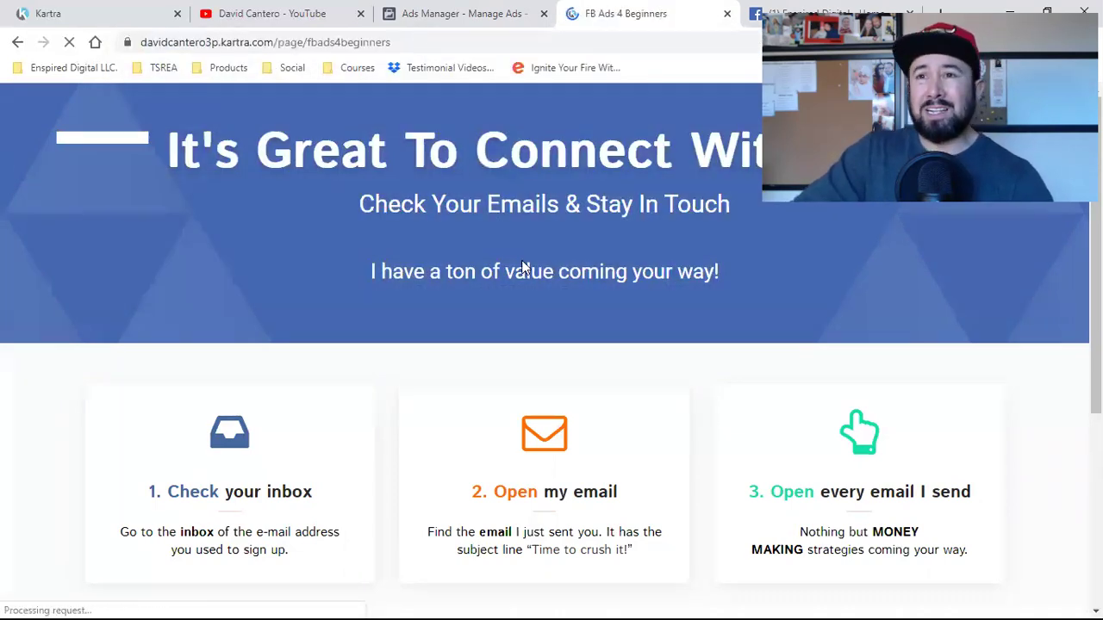
Step: View the landing page's Teach Me Facebook Ads! sign-up form, close it and return to the headline
{"action": "scroll", "coordinate": [522, 267], "scroll_direction": "down", "scroll_amount": 6}
{"action": "scroll", "coordinate": [750, 310], "scroll_direction": "down", "scroll_amount": 3}
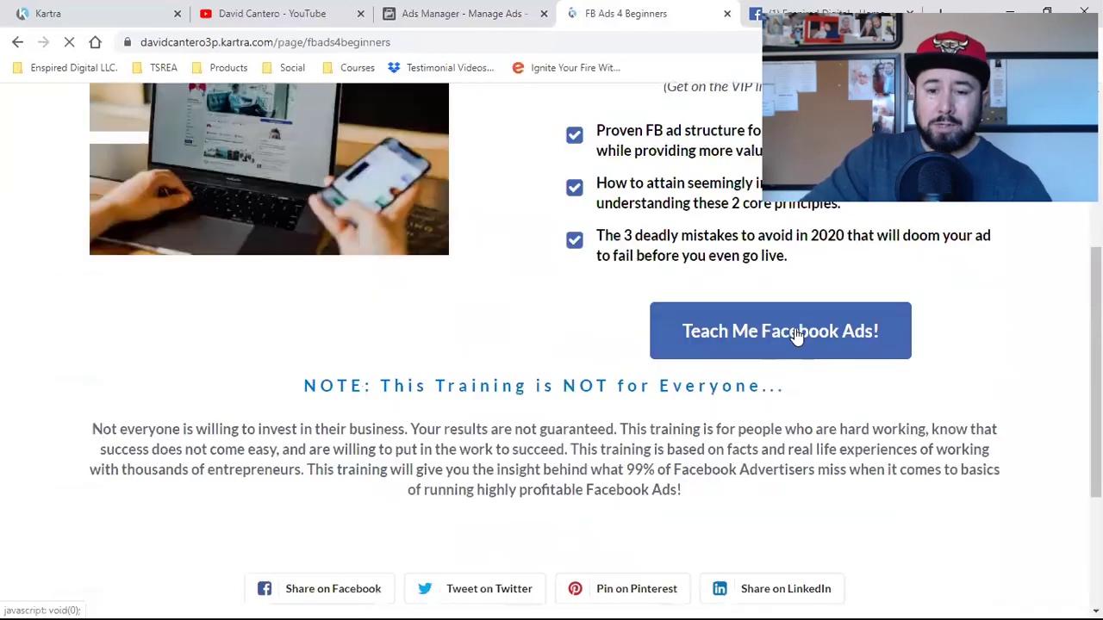
{"action": "left_click", "coordinate": [793, 331]}
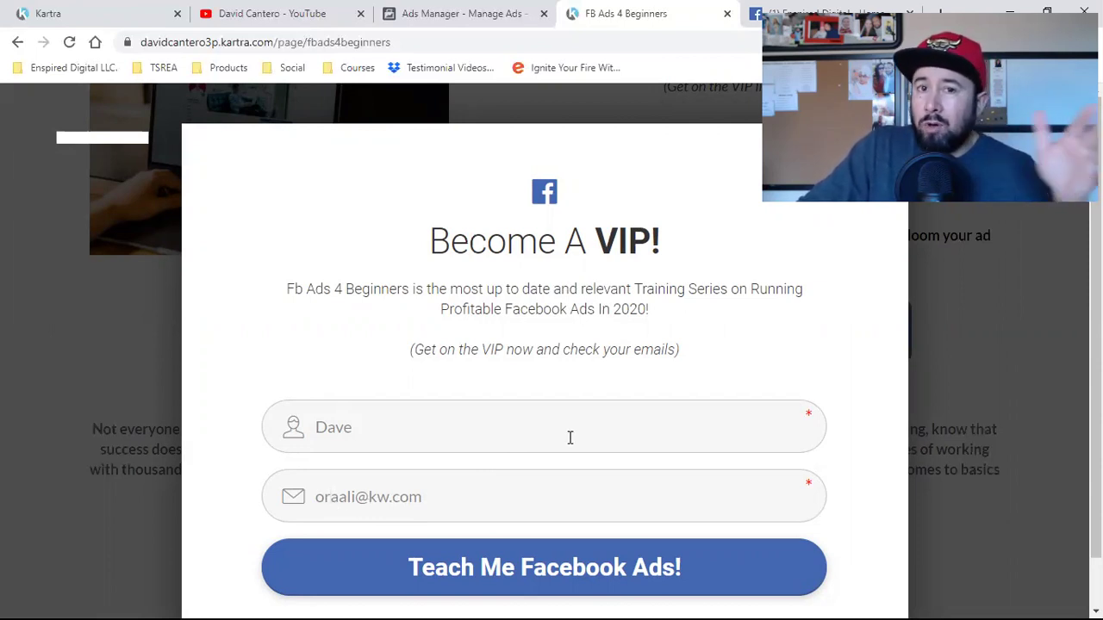
{"action": "left_click", "coordinate": [947, 312]}
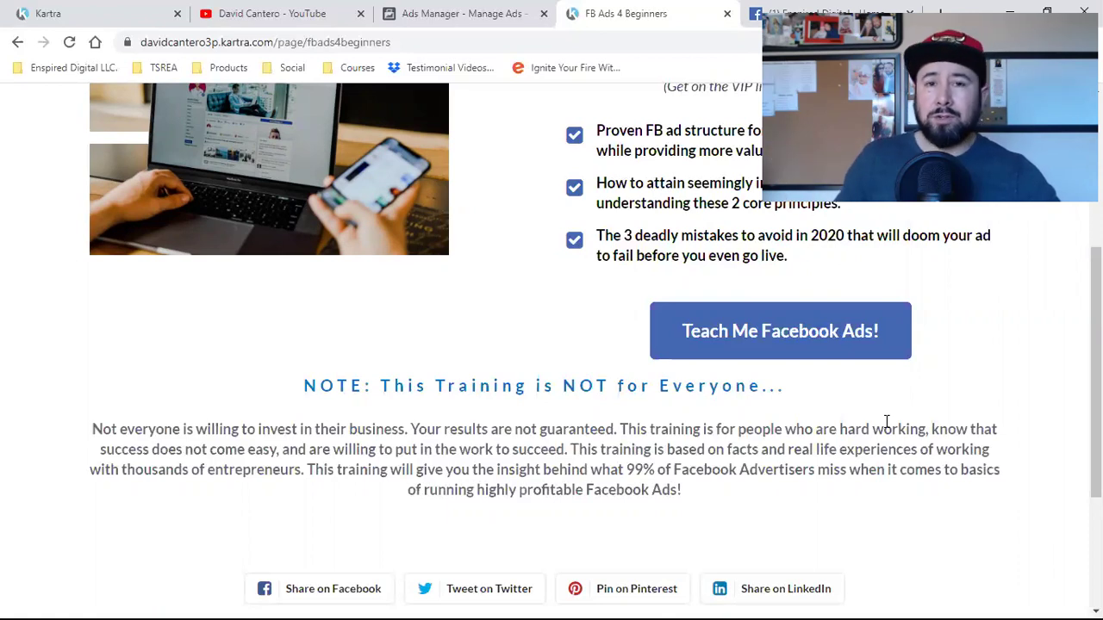
{"action": "scroll", "coordinate": [832, 451], "scroll_direction": "up", "scroll_amount": 4}
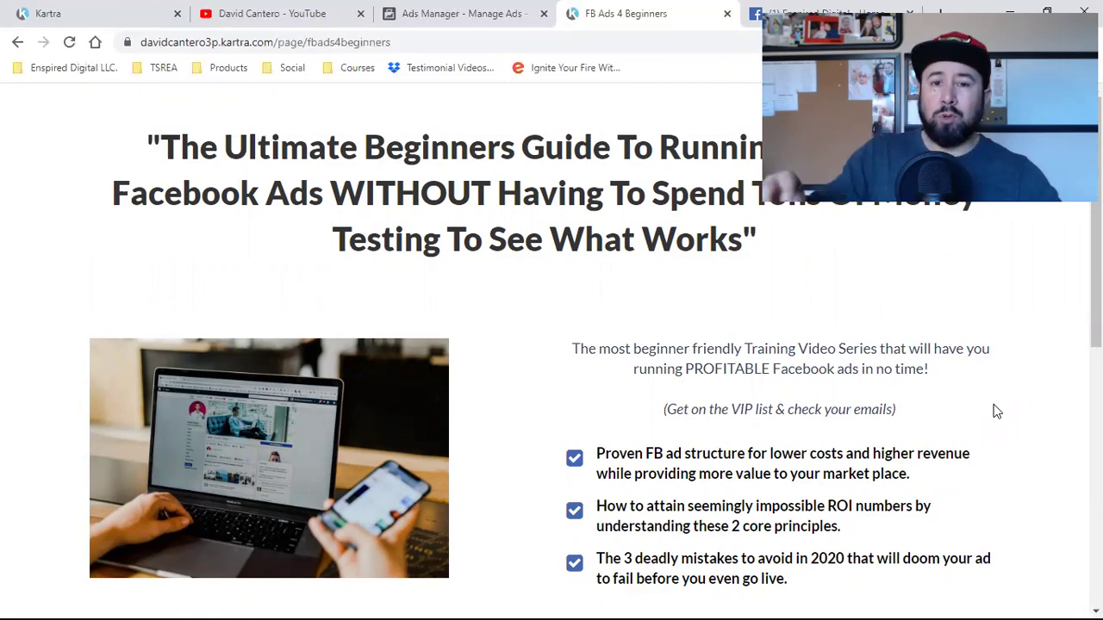
Step: Look over the campaign objectives in Ads Manager and check the landing page with Facebook Pixel Helper
{"action": "left_click", "coordinate": [444, 10]}
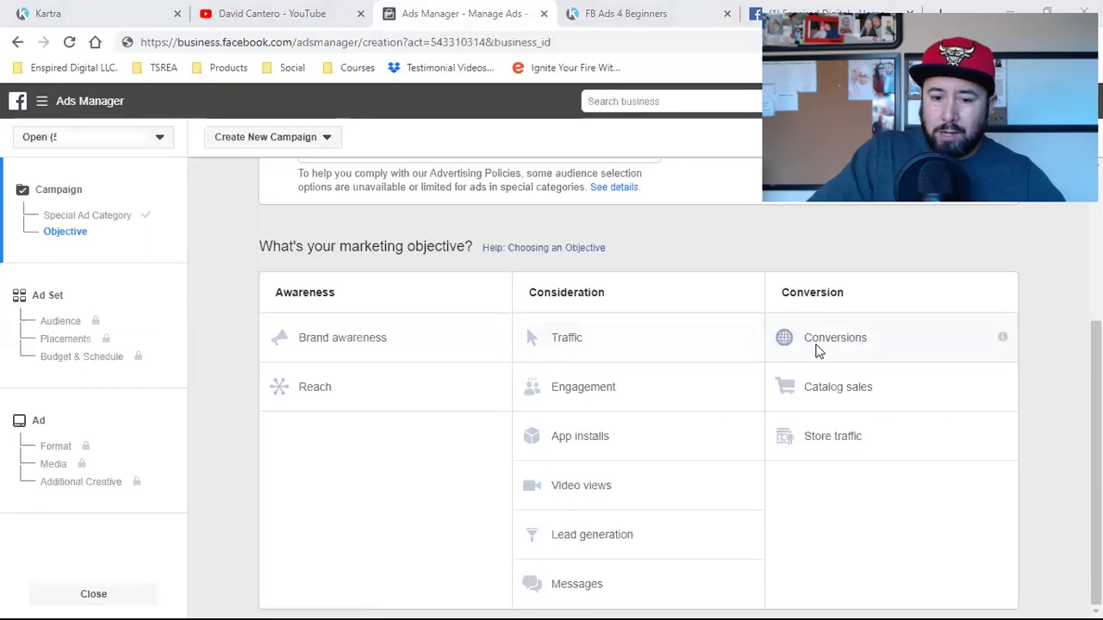
{"action": "left_click", "coordinate": [634, 12]}
{"action": "scroll", "coordinate": [646, 419], "scroll_direction": "down", "scroll_amount": 3}
{"action": "scroll", "coordinate": [646, 419], "scroll_direction": "up", "scroll_amount": 3}
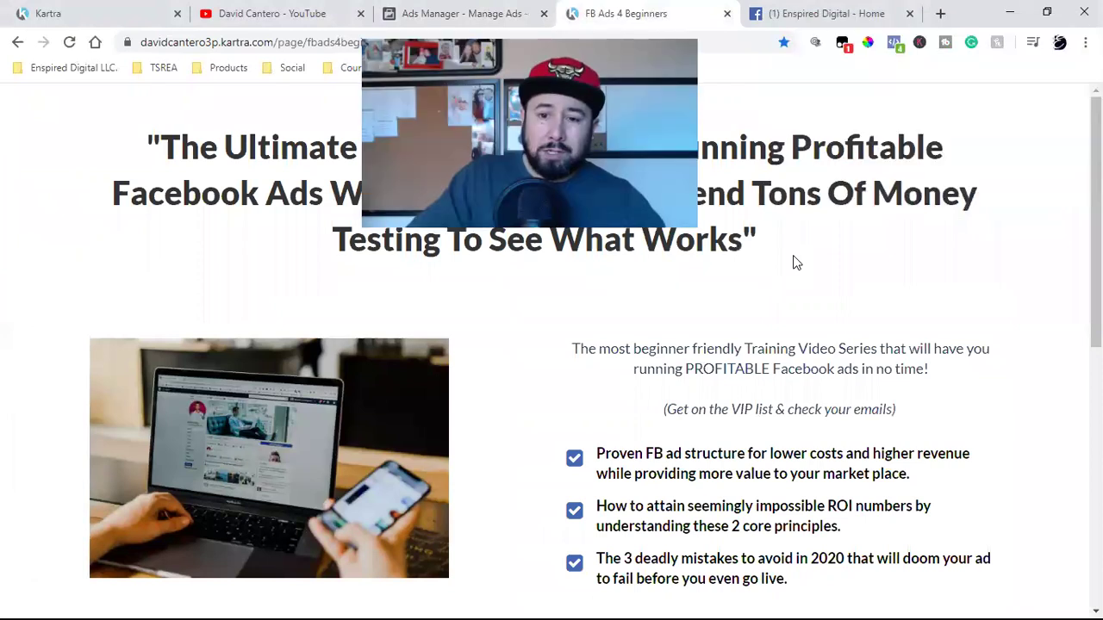
{"action": "left_click", "coordinate": [894, 44]}
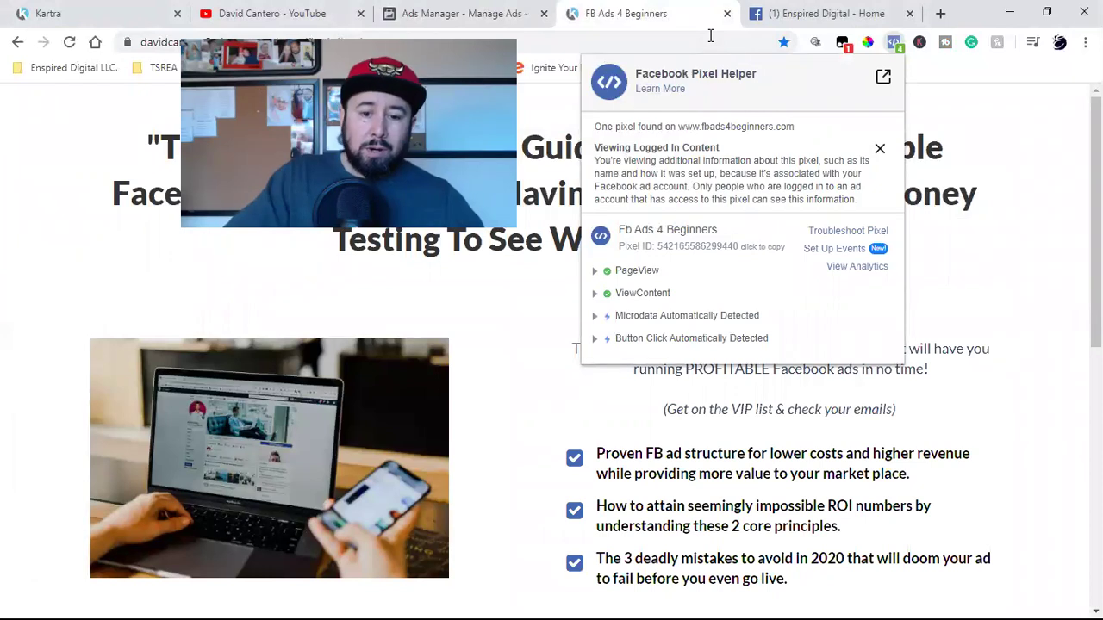
Step: Switch to Ads Manager and read the description of the Traffic objective
{"action": "left_click", "coordinate": [484, 12]}
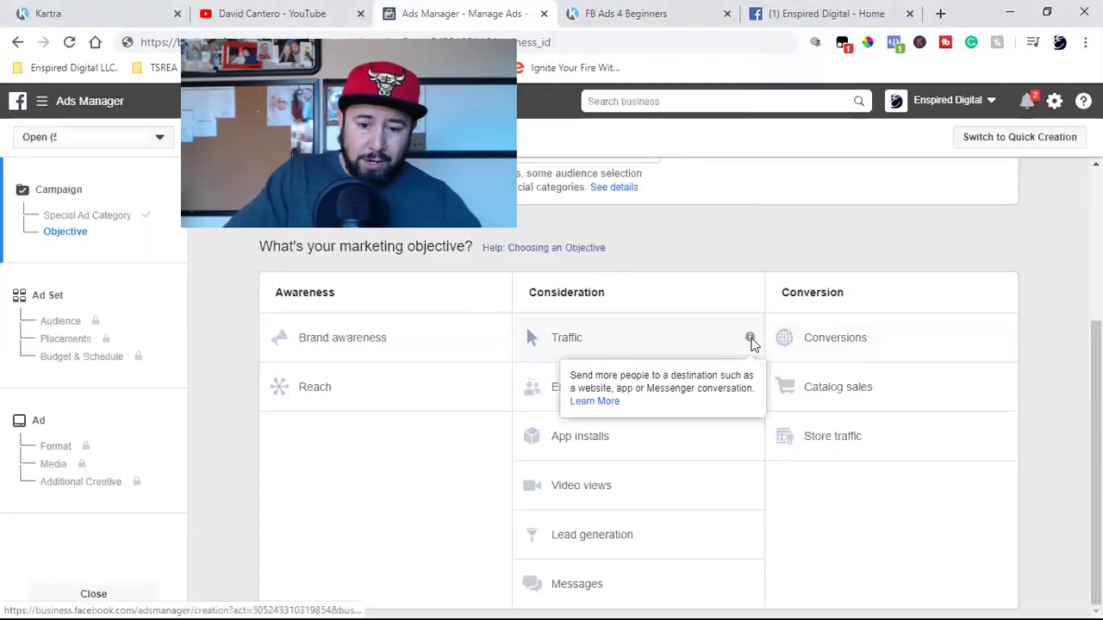
{"action": "mouse_move", "coordinate": [751, 338]}
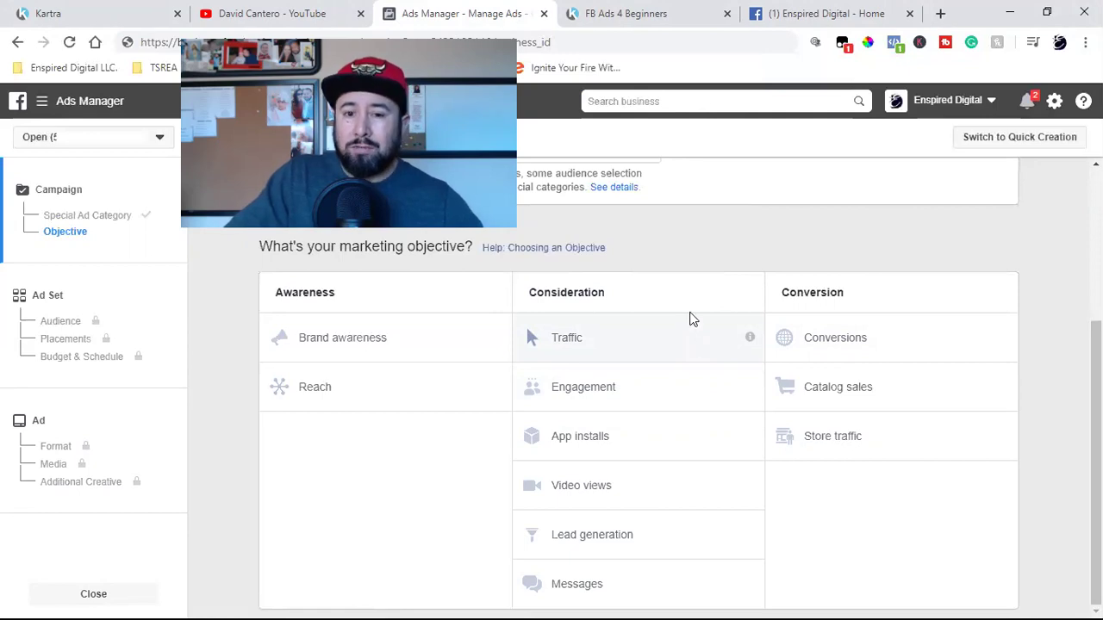
Step: Return to the landing page and examine its pixel events in Facebook Pixel Helper while browsing the page content
{"action": "key", "text": "ctrl+Tab"}
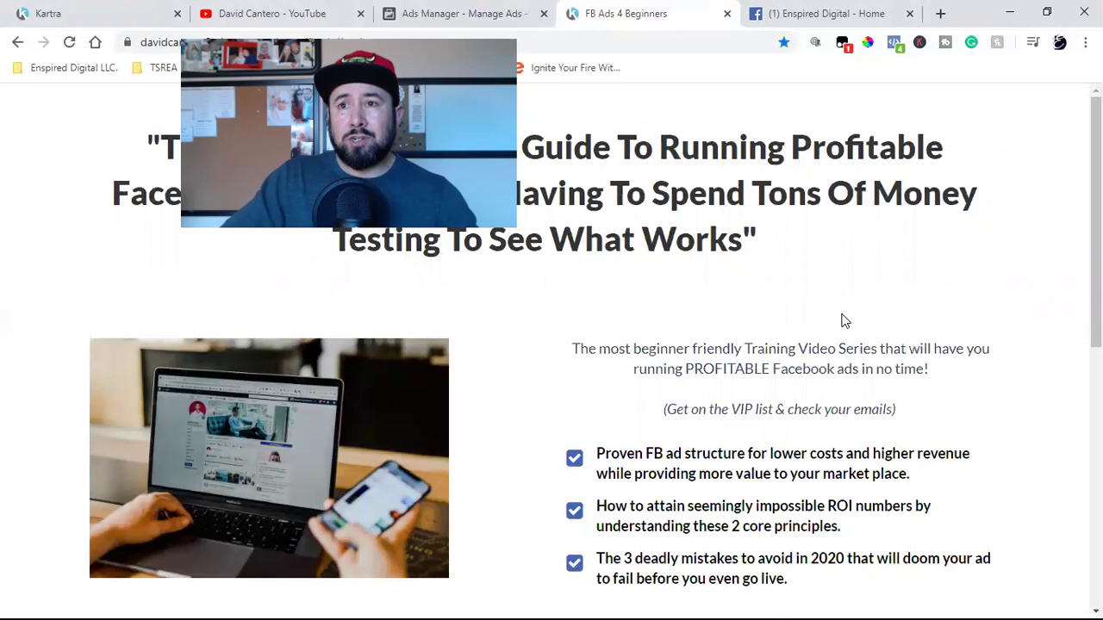
{"action": "left_click", "coordinate": [893, 42]}
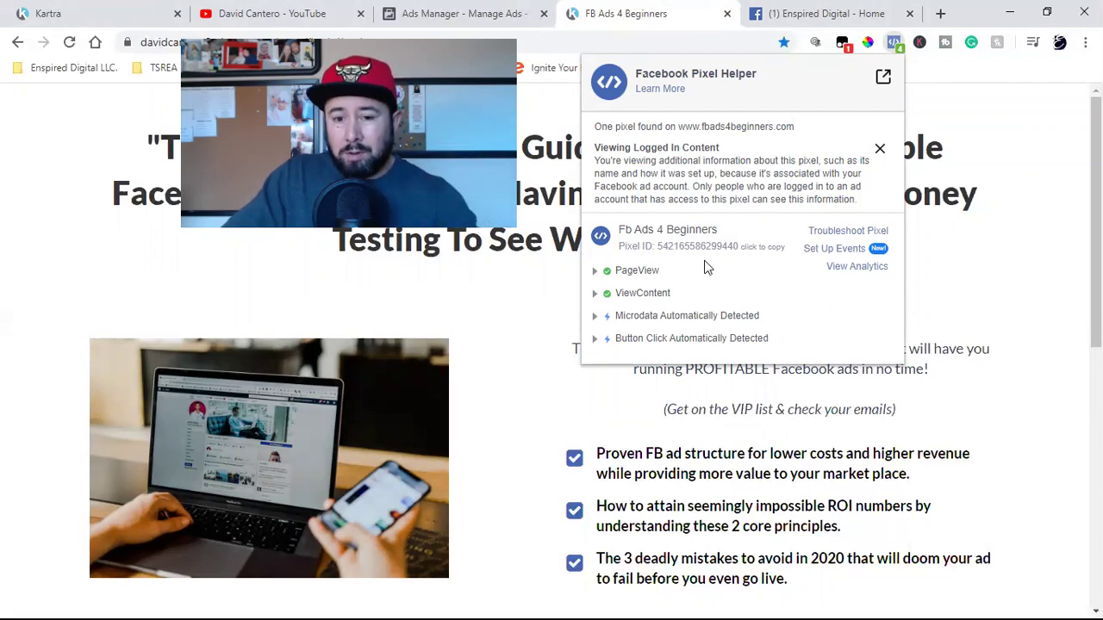
{"action": "left_click", "coordinate": [765, 435]}
{"action": "scroll", "coordinate": [765, 435], "scroll_direction": "down", "scroll_amount": 15}
{"action": "scroll", "coordinate": [765, 435], "scroll_direction": "up", "scroll_amount": 15}
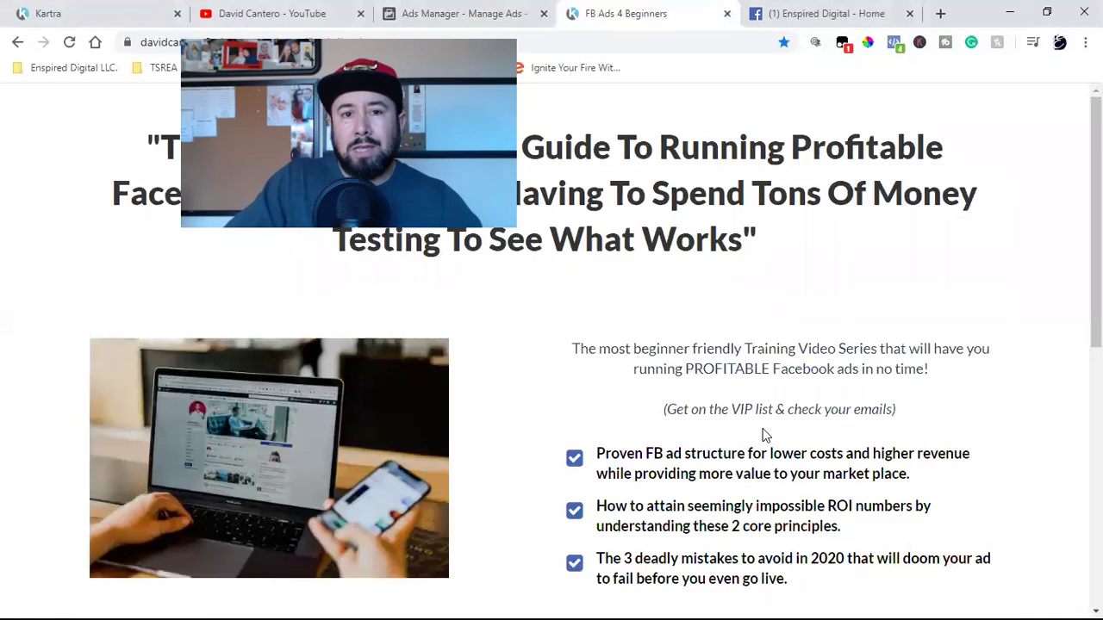
{"action": "left_click", "coordinate": [894, 42]}
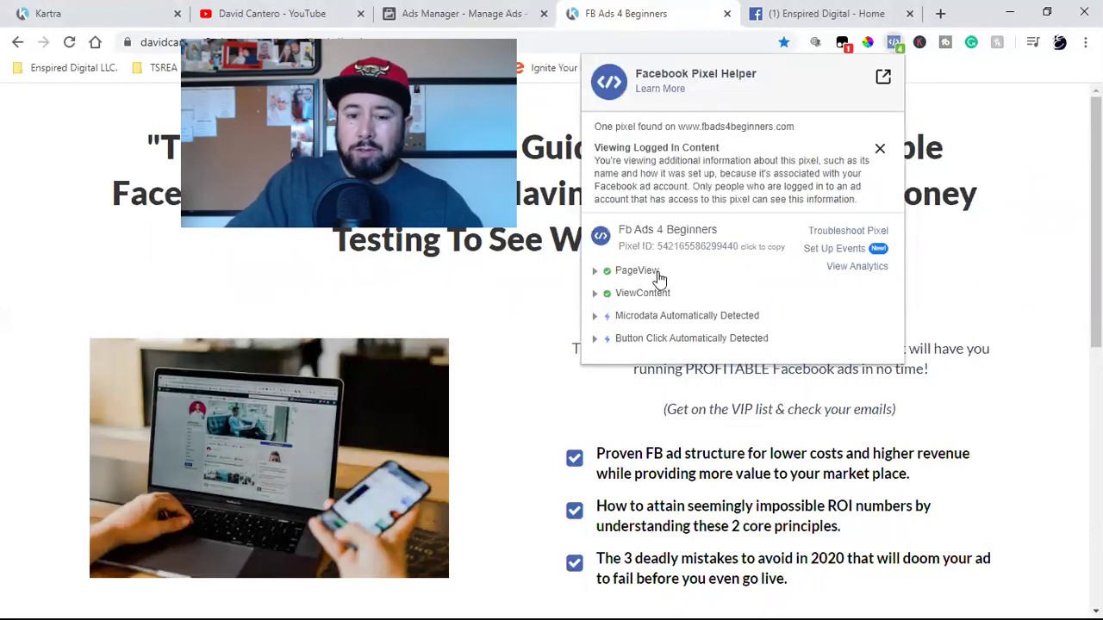
{"action": "left_click", "coordinate": [1005, 479]}
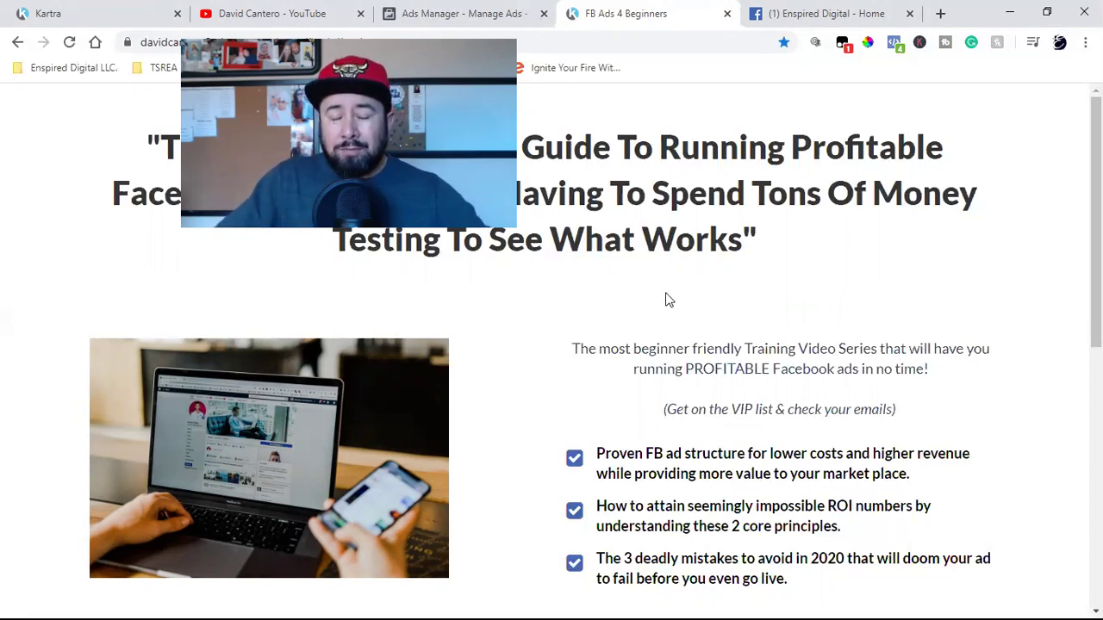
Step: Look through the whole FB Ads 4 Beginners landing page from the headline down and back
{"action": "scroll", "coordinate": [666, 295], "scroll_direction": "down", "scroll_amount": 10}
{"action": "scroll", "coordinate": [666, 295], "scroll_direction": "up", "scroll_amount": 10}
{"action": "scroll", "coordinate": [665, 298], "scroll_direction": "down", "scroll_amount": 10}
{"action": "scroll", "coordinate": [665, 298], "scroll_direction": "up", "scroll_amount": 10}
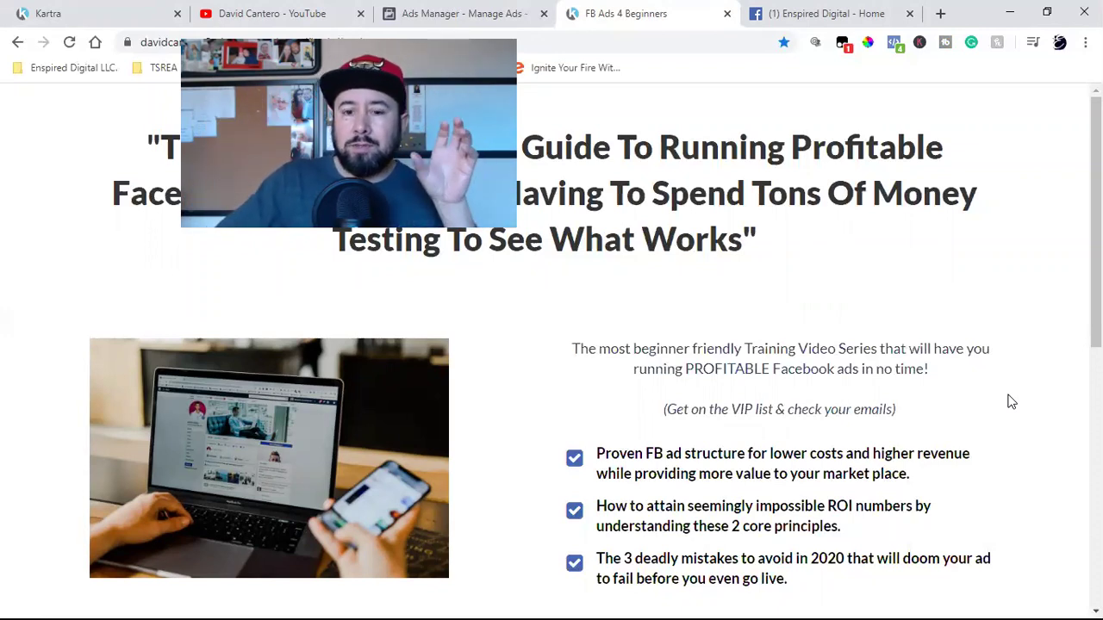
{"action": "scroll", "coordinate": [1012, 403], "scroll_direction": "down", "scroll_amount": 4}
{"action": "scroll", "coordinate": [1010, 402], "scroll_direction": "up", "scroll_amount": 4}
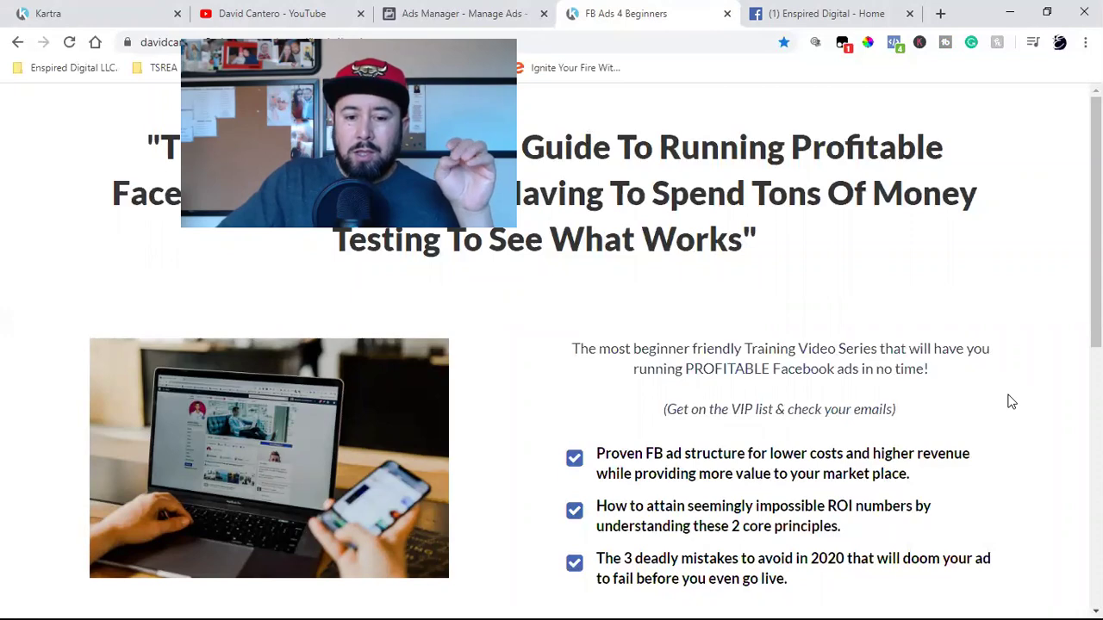
{"action": "scroll", "coordinate": [1011, 402], "scroll_direction": "down", "scroll_amount": 6}
{"action": "scroll", "coordinate": [1011, 403], "scroll_direction": "up", "scroll_amount": 6}
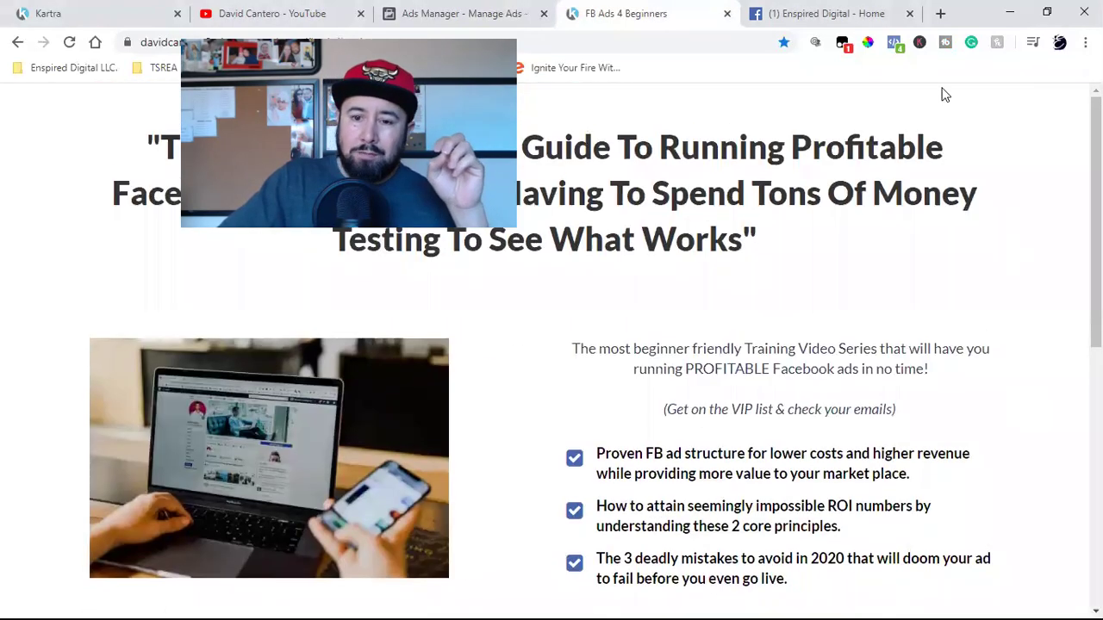
Step: Check the automatically detected events in Facebook Pixel Helper once more and dismiss it
{"action": "left_click", "coordinate": [895, 44]}
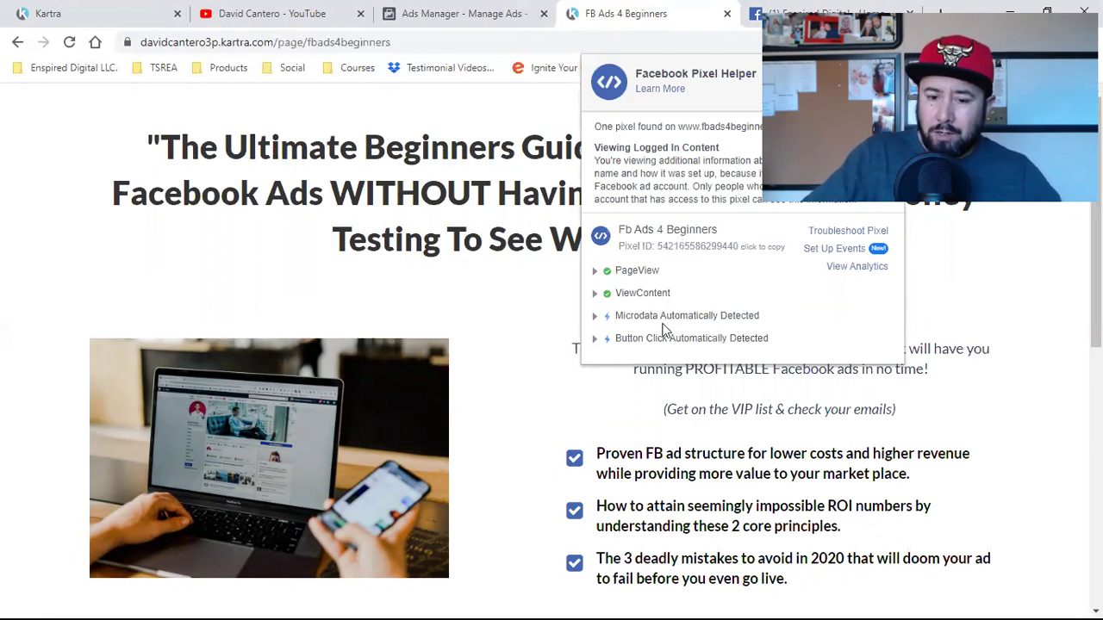
{"action": "left_click", "coordinate": [638, 459]}
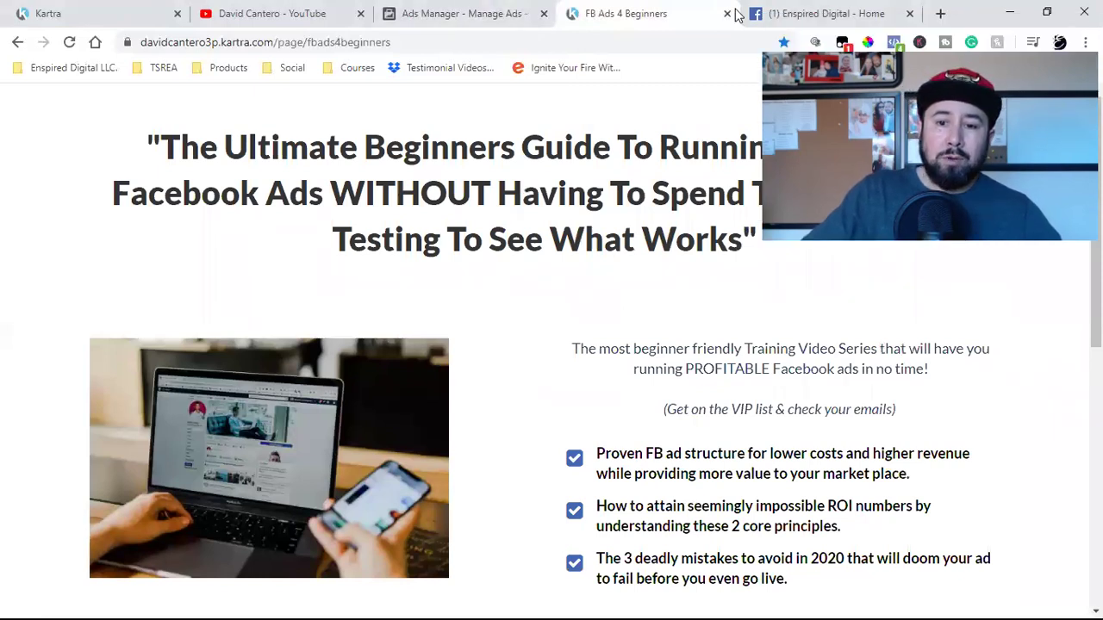
Step: Switch to Facebook and browse the news feed
{"action": "key", "text": "ctrl+Tab"}
{"action": "scroll", "coordinate": [517, 153], "scroll_direction": "down", "scroll_amount": 3}
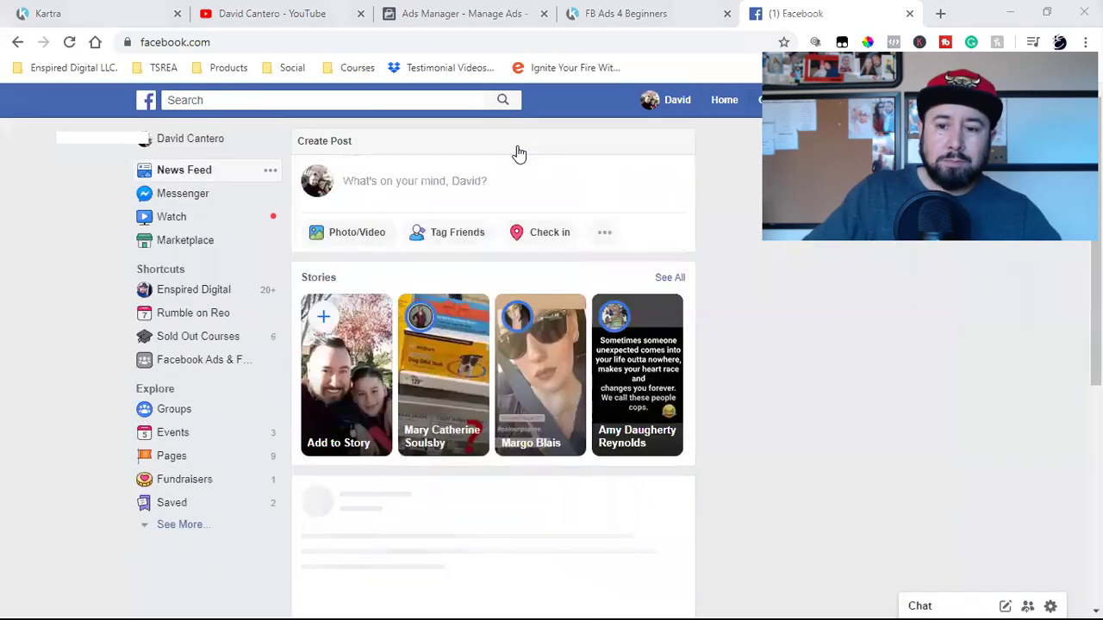
Step: Browse the news feed to the Samsung Business USA sponsored post and look over the ad from its text to its engagement
{"action": "scroll", "coordinate": [507, 197], "scroll_direction": "down", "scroll_amount": 10}
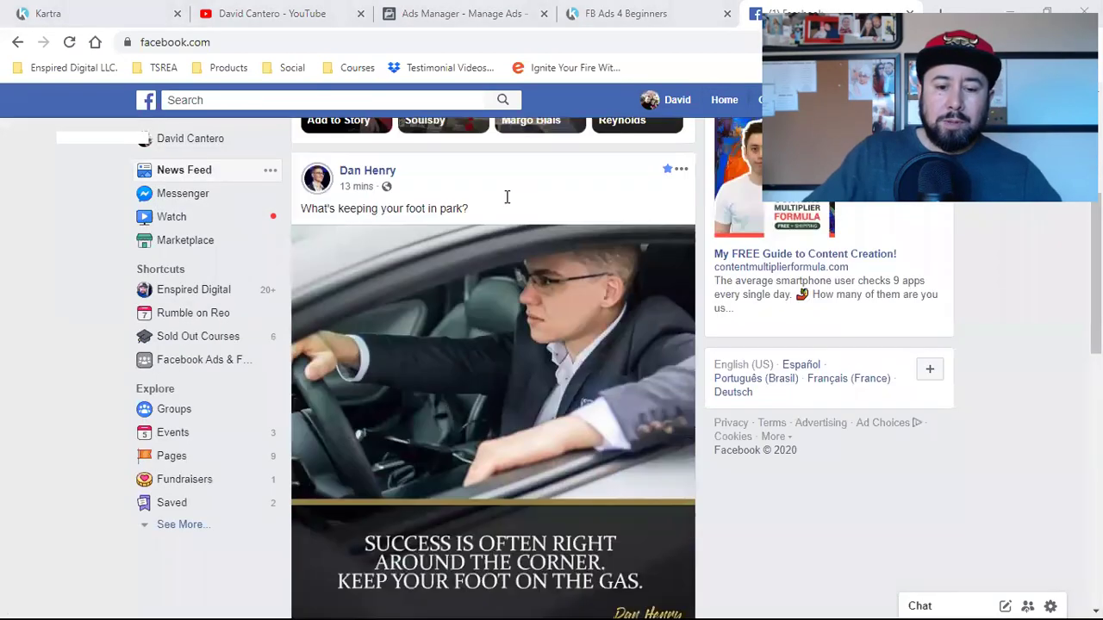
{"action": "scroll", "coordinate": [507, 196], "scroll_direction": "down", "scroll_amount": 2}
{"action": "scroll", "coordinate": [276, 248], "scroll_direction": "up", "scroll_amount": 2}
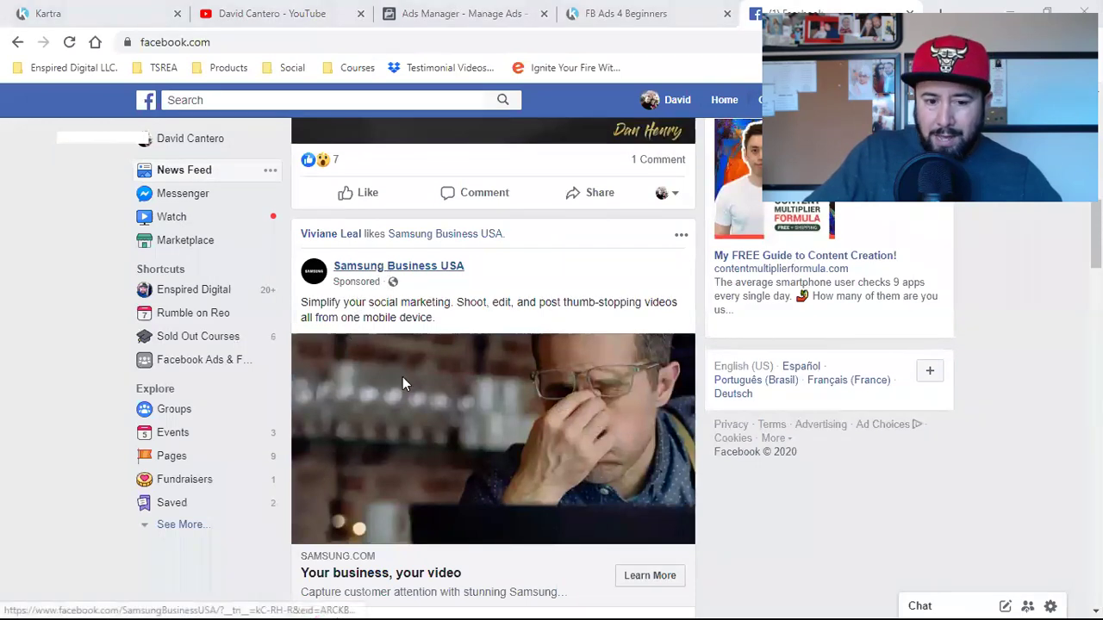
{"action": "scroll", "coordinate": [603, 362], "scroll_direction": "down", "scroll_amount": 2}
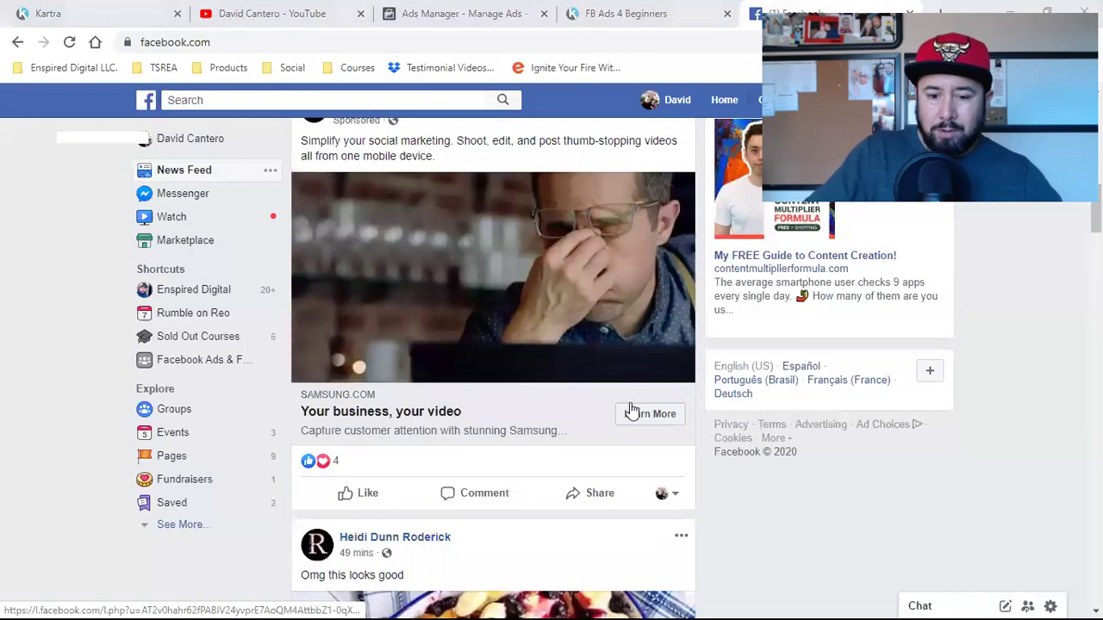
{"action": "scroll", "coordinate": [620, 418], "scroll_direction": "up", "scroll_amount": 2}
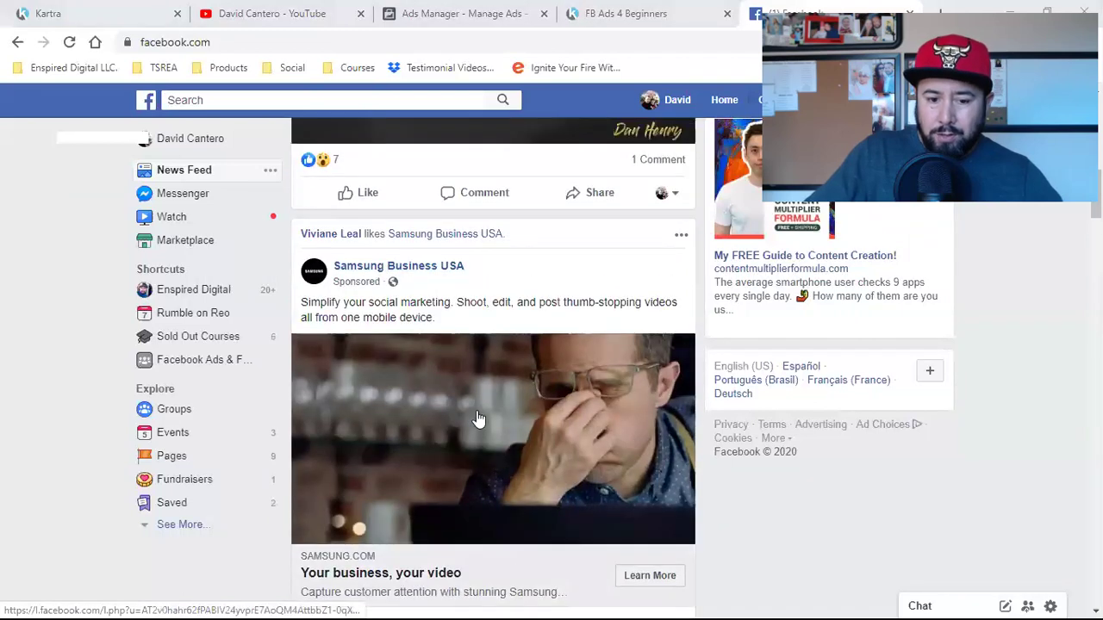
Step: Highlight the Samsung Business USA ad's text and open the ad's Learn More link
{"action": "triple_click", "coordinate": [394, 316]}
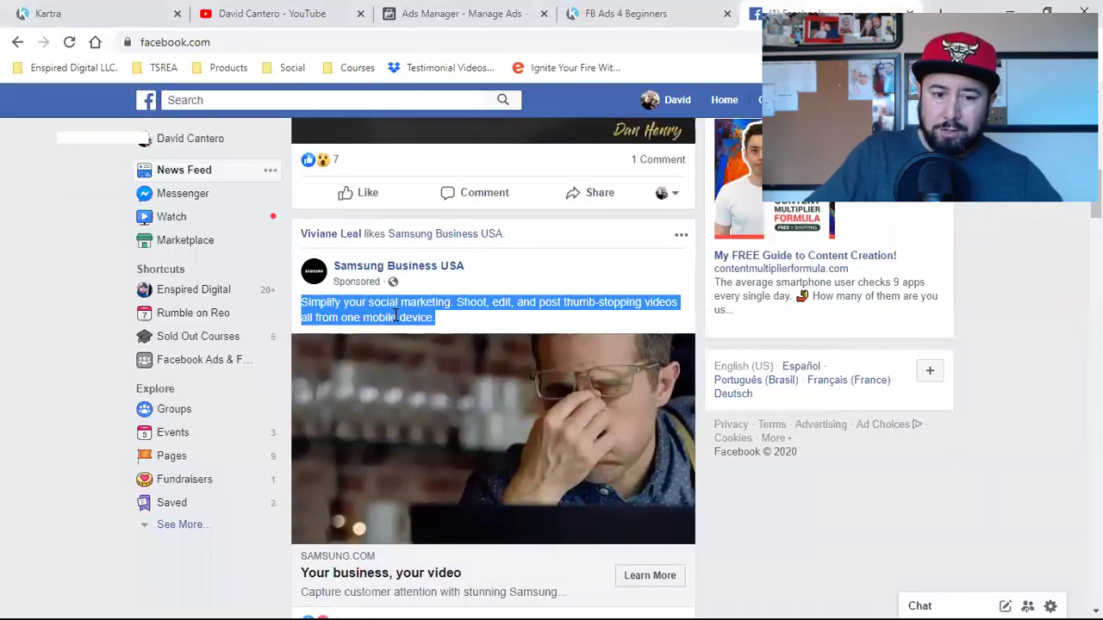
{"action": "scroll", "coordinate": [624, 338], "scroll_direction": "down", "scroll_amount": 2}
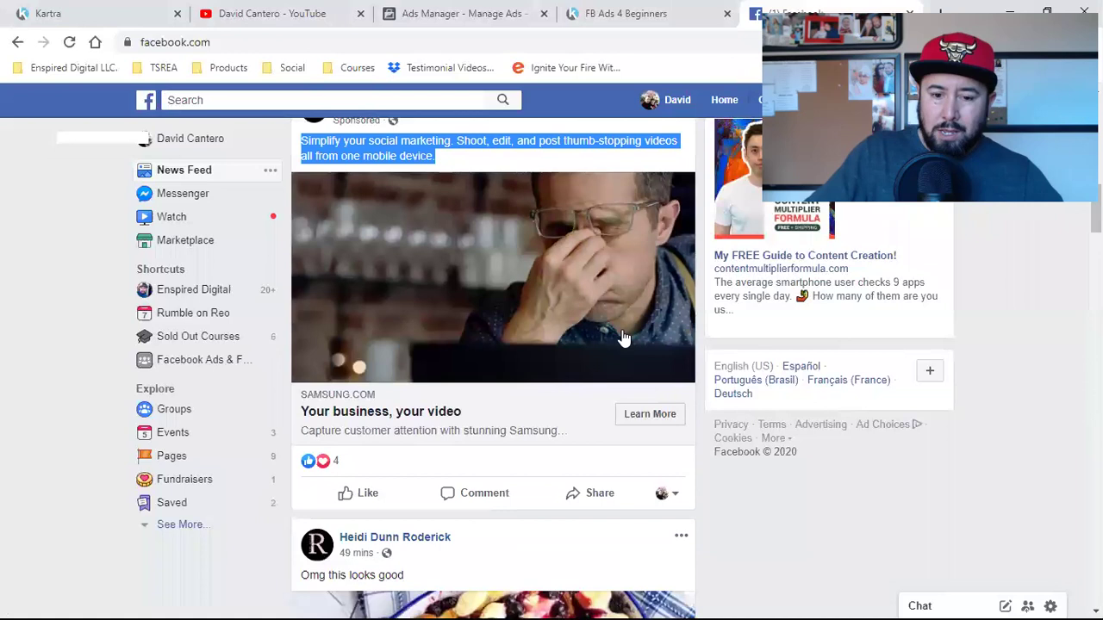
{"action": "left_click", "coordinate": [655, 417]}
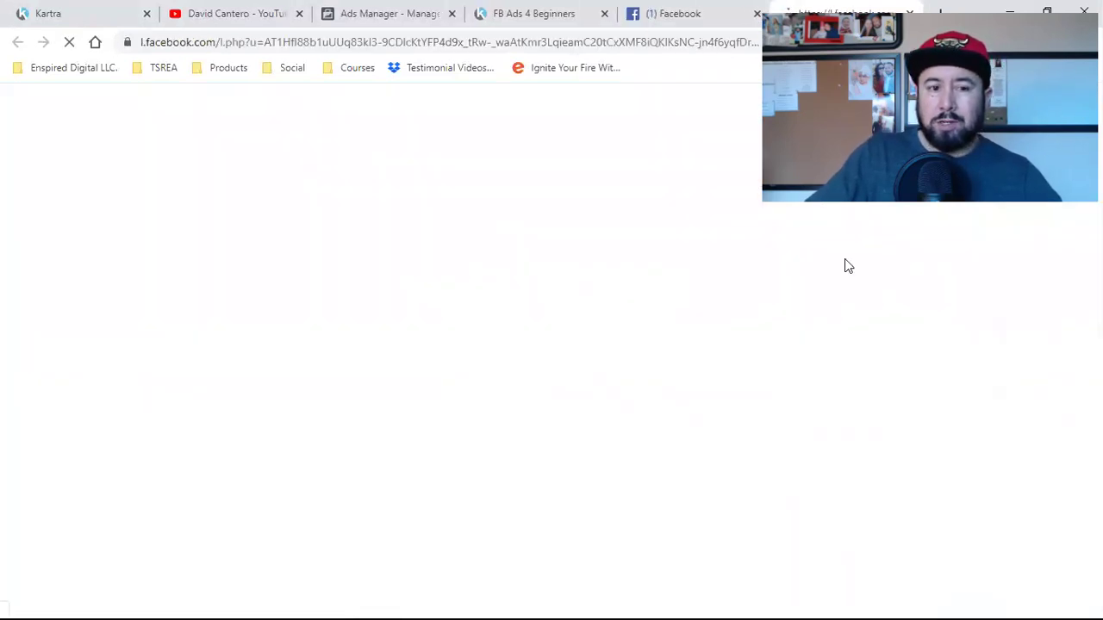
Step: Compare the marketing objectives in Ads Manager with the Samsung sponsored post on Facebook, clearing the highlight on its text
{"action": "left_click", "coordinate": [402, 15]}
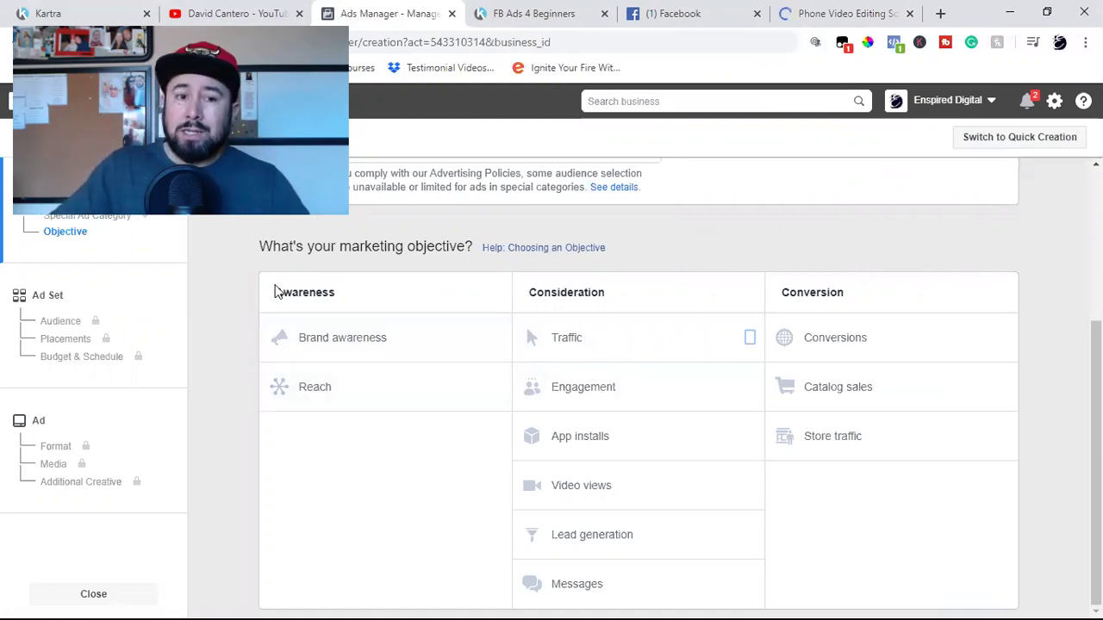
{"action": "left_click", "coordinate": [689, 8]}
{"action": "scroll", "coordinate": [479, 399], "scroll_direction": "up", "scroll_amount": 3}
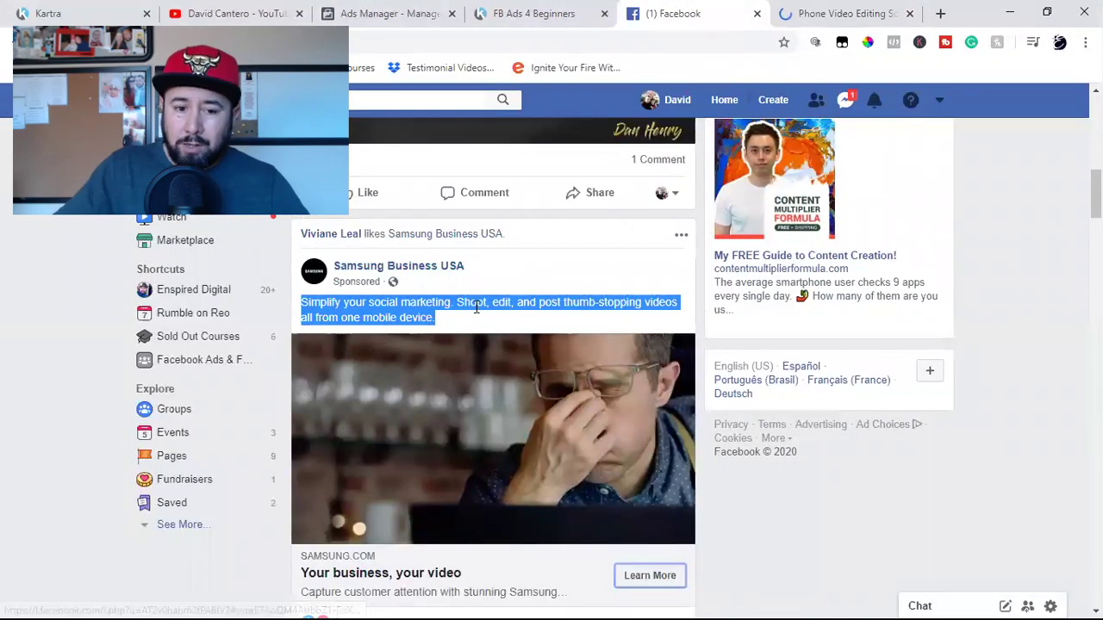
{"action": "left_click", "coordinate": [476, 307]}
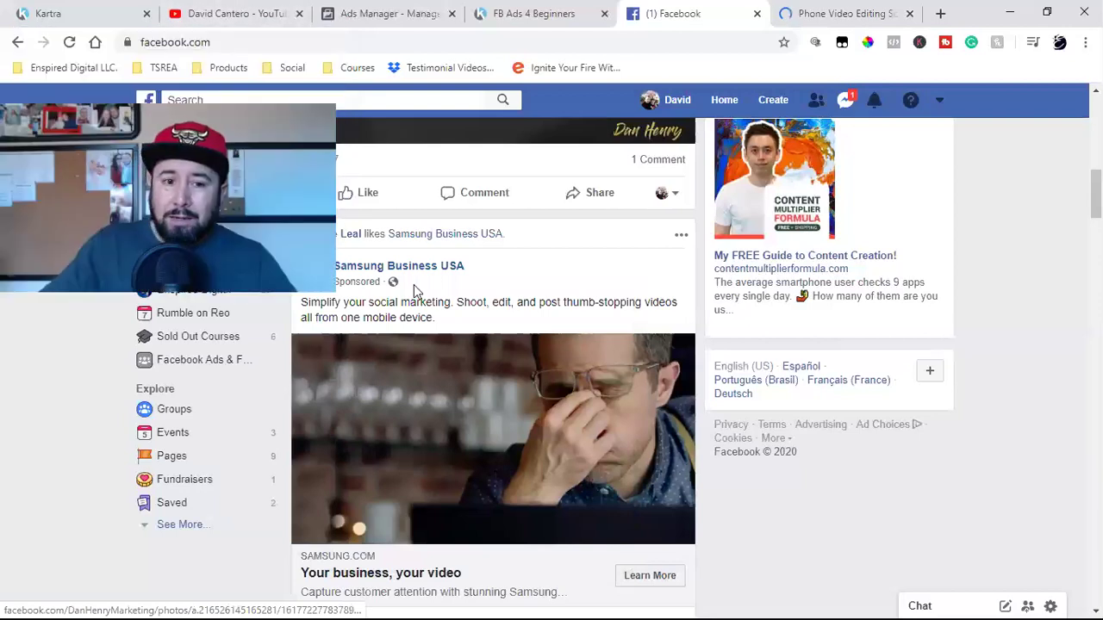
{"action": "key", "text": "ctrl+3"}
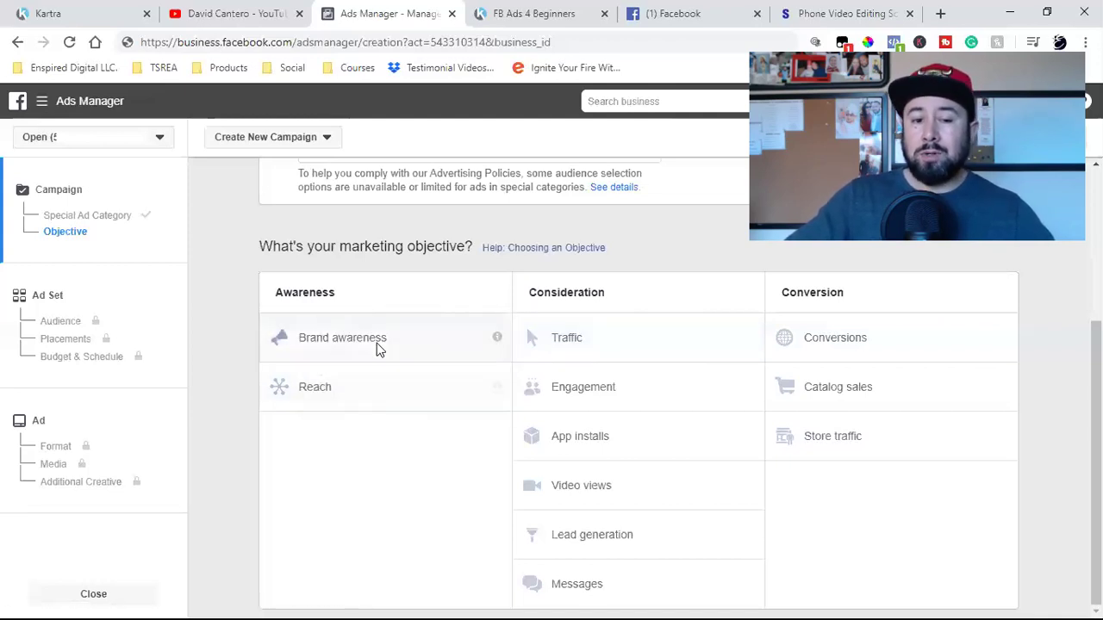
Step: Switch to the Samsung Business Video Solutions page and look through its Solutions navigation and upper page content
{"action": "left_click", "coordinate": [803, 8]}
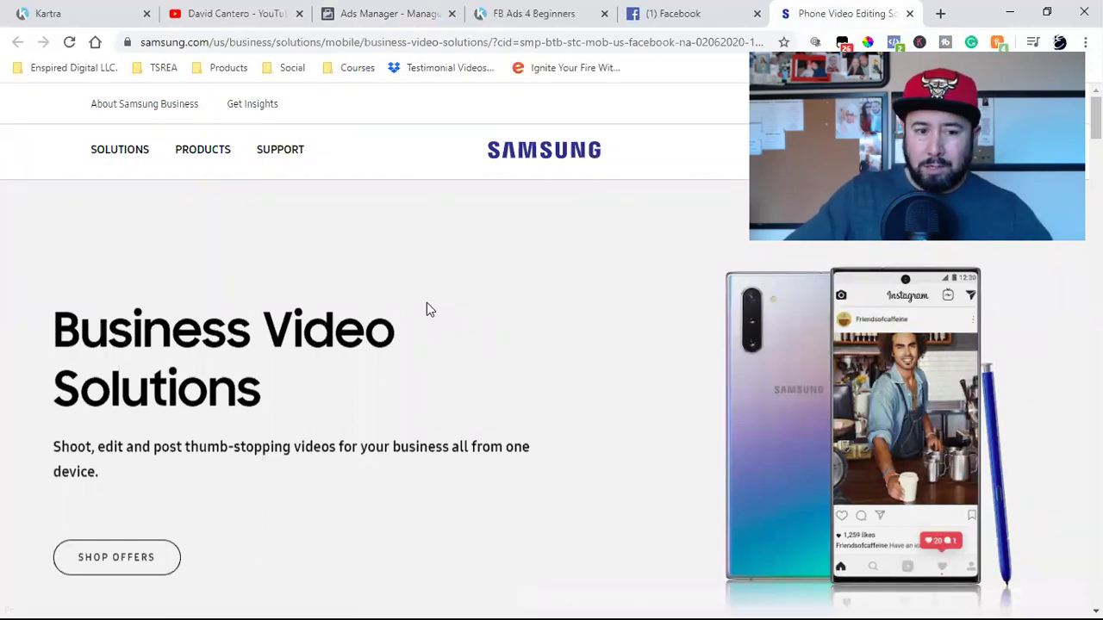
{"action": "left_click", "coordinate": [155, 153]}
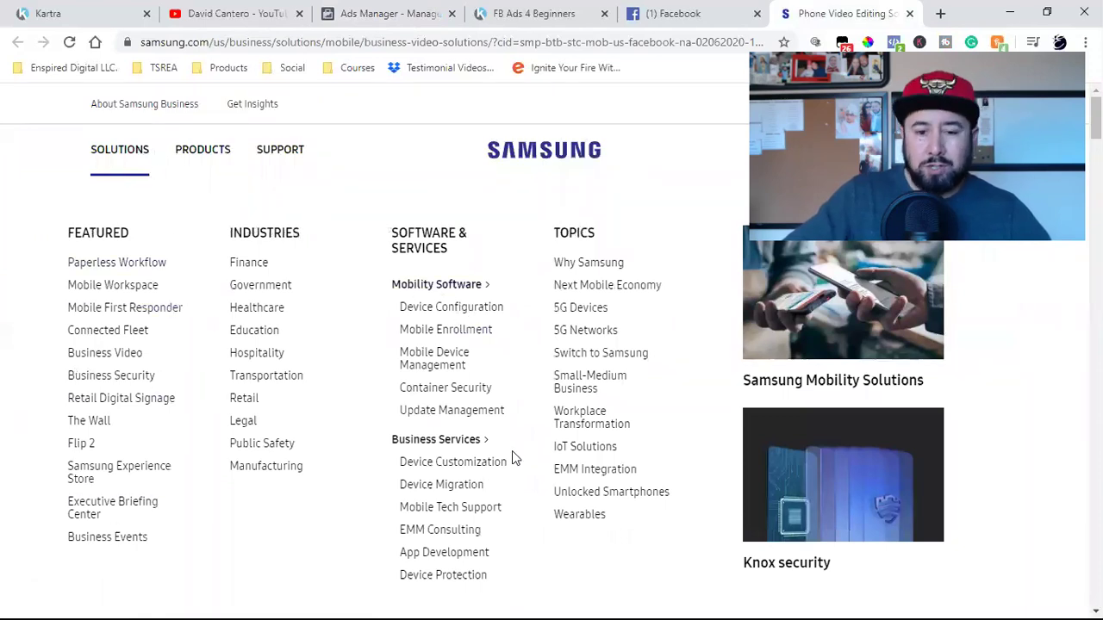
{"action": "scroll", "coordinate": [668, 379], "scroll_direction": "down", "scroll_amount": 4}
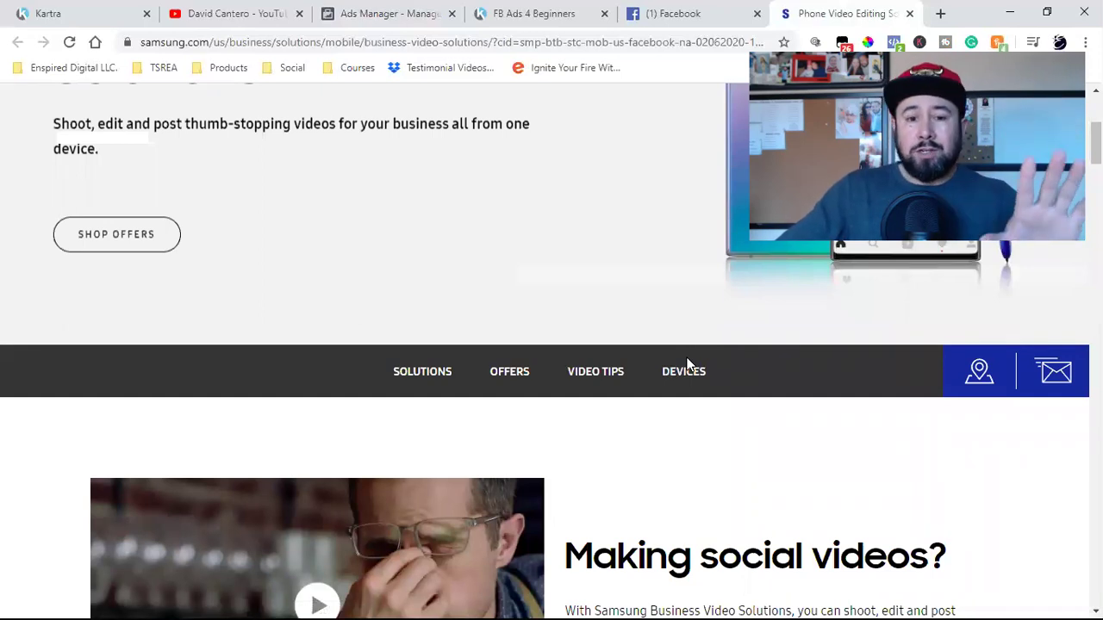
{"action": "scroll", "coordinate": [681, 370], "scroll_direction": "down", "scroll_amount": 4}
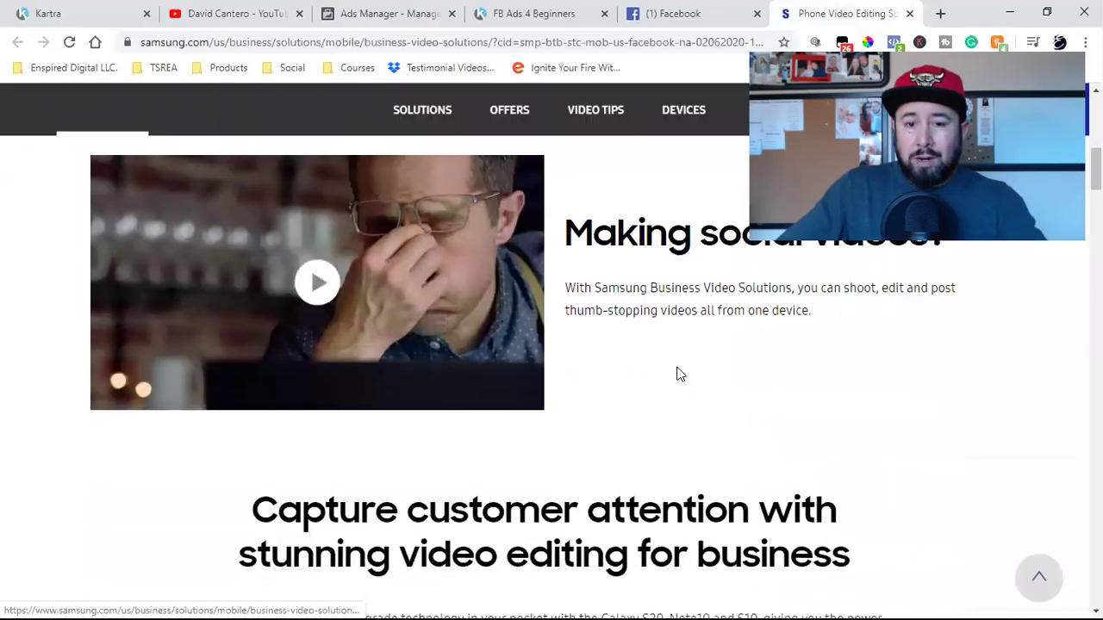
Step: Compare the FB Ads 4 Beginners landing page with the Samsung page, browsing the Samsung page up and down
{"action": "left_click", "coordinate": [567, 12]}
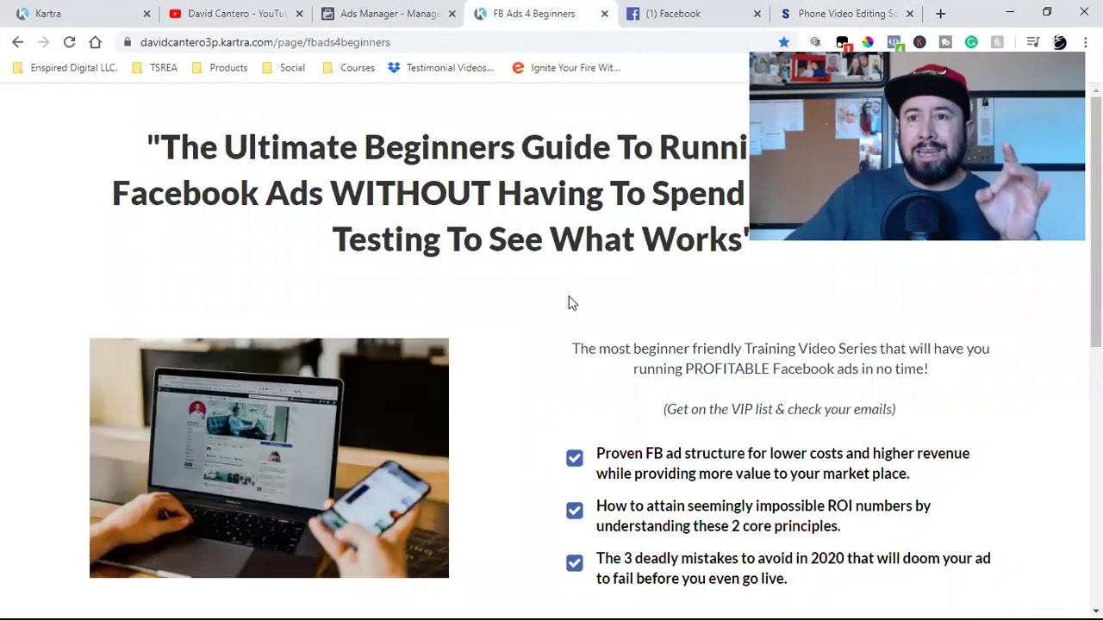
{"action": "left_click", "coordinate": [776, 12]}
{"action": "scroll", "coordinate": [528, 380], "scroll_direction": "up", "scroll_amount": 5}
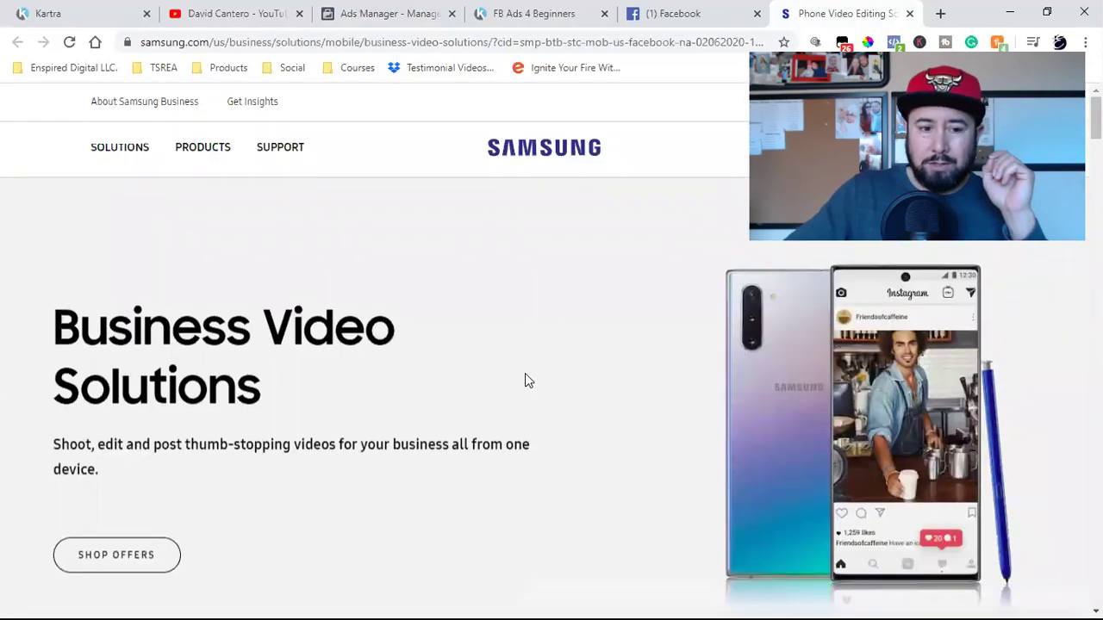
{"action": "scroll", "coordinate": [527, 380], "scroll_direction": "down", "scroll_amount": 10}
{"action": "scroll", "coordinate": [527, 380], "scroll_direction": "up", "scroll_amount": 5}
{"action": "scroll", "coordinate": [525, 377], "scroll_direction": "up", "scroll_amount": 5}
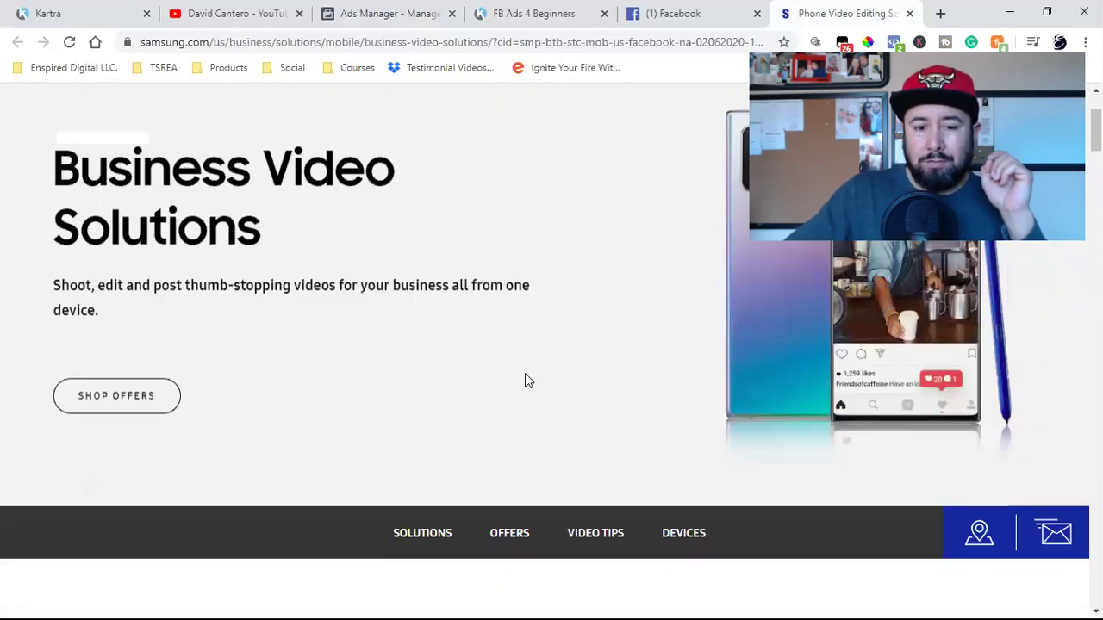
{"action": "scroll", "coordinate": [525, 378], "scroll_direction": "down", "scroll_amount": 5}
{"action": "scroll", "coordinate": [524, 377], "scroll_direction": "up", "scroll_amount": 5}
{"action": "scroll", "coordinate": [524, 378], "scroll_direction": "down", "scroll_amount": 2}
{"action": "scroll", "coordinate": [526, 375], "scroll_direction": "up", "scroll_amount": 3}
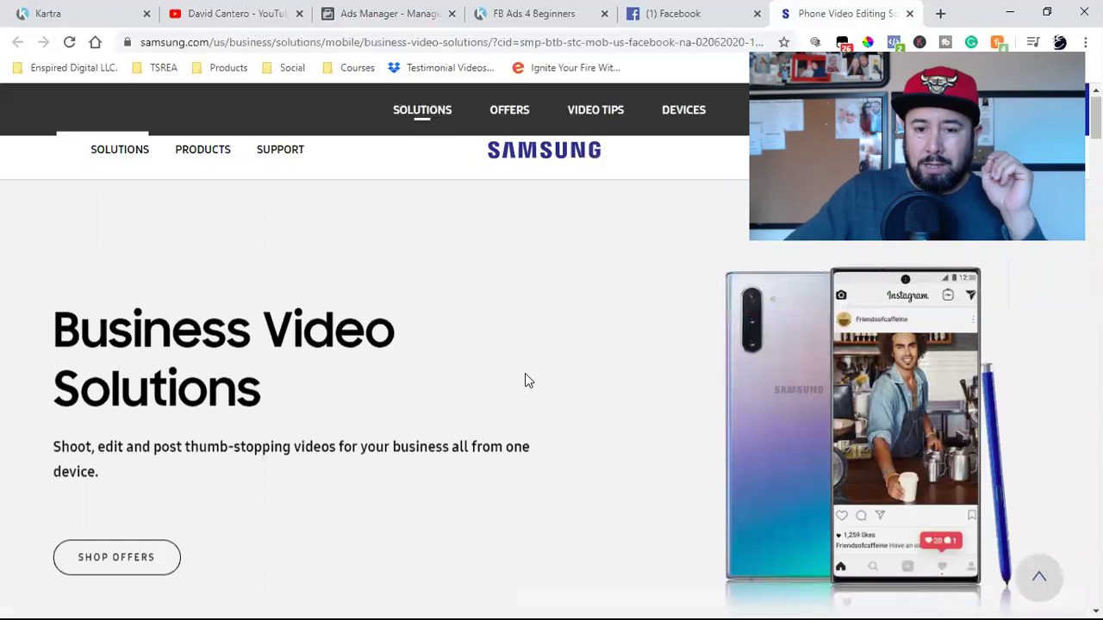
{"action": "scroll", "coordinate": [525, 374], "scroll_direction": "down", "scroll_amount": 5}
{"action": "scroll", "coordinate": [524, 376], "scroll_direction": "up", "scroll_amount": 3}
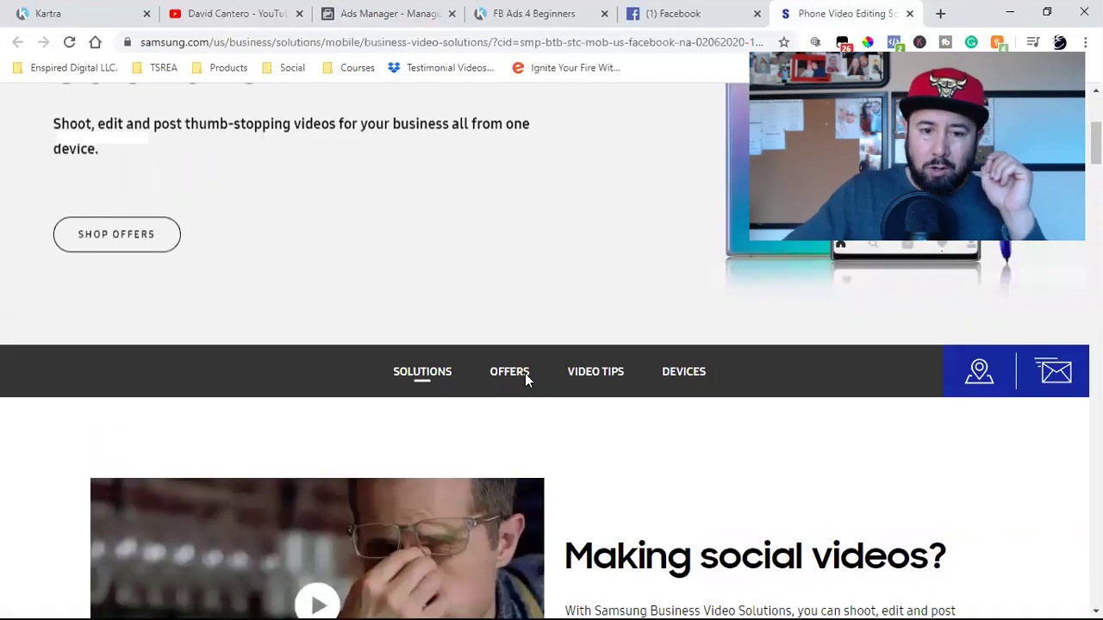
Step: Return to the FB Ads 4 Beginners landing page and open its Become A VIP opt-in form
{"action": "left_click", "coordinate": [535, 13]}
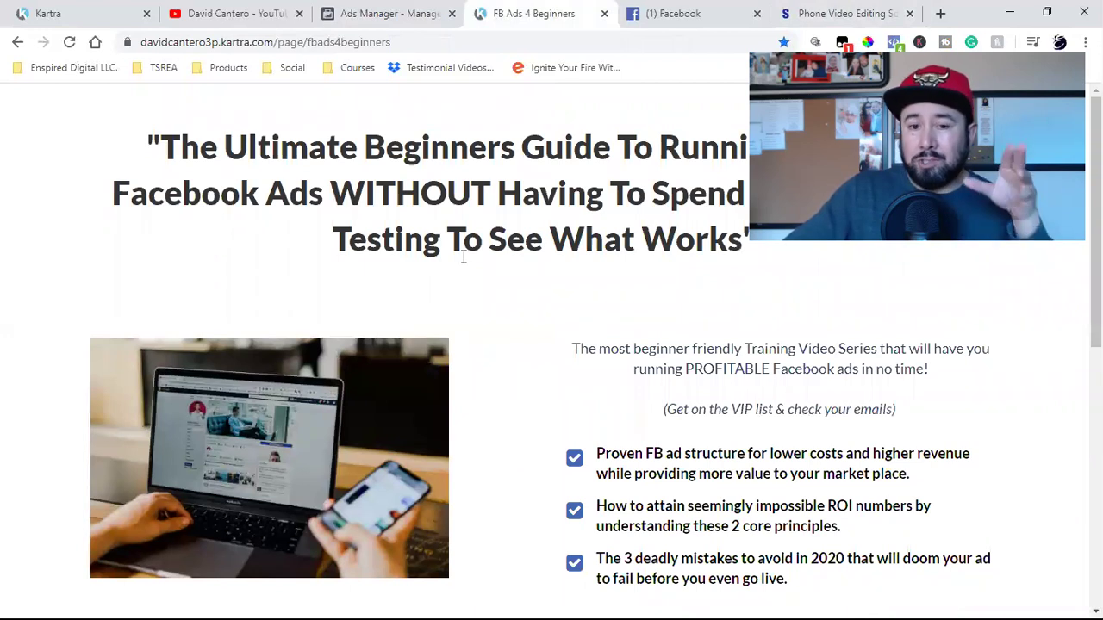
{"action": "scroll", "coordinate": [480, 279], "scroll_direction": "down", "scroll_amount": 4}
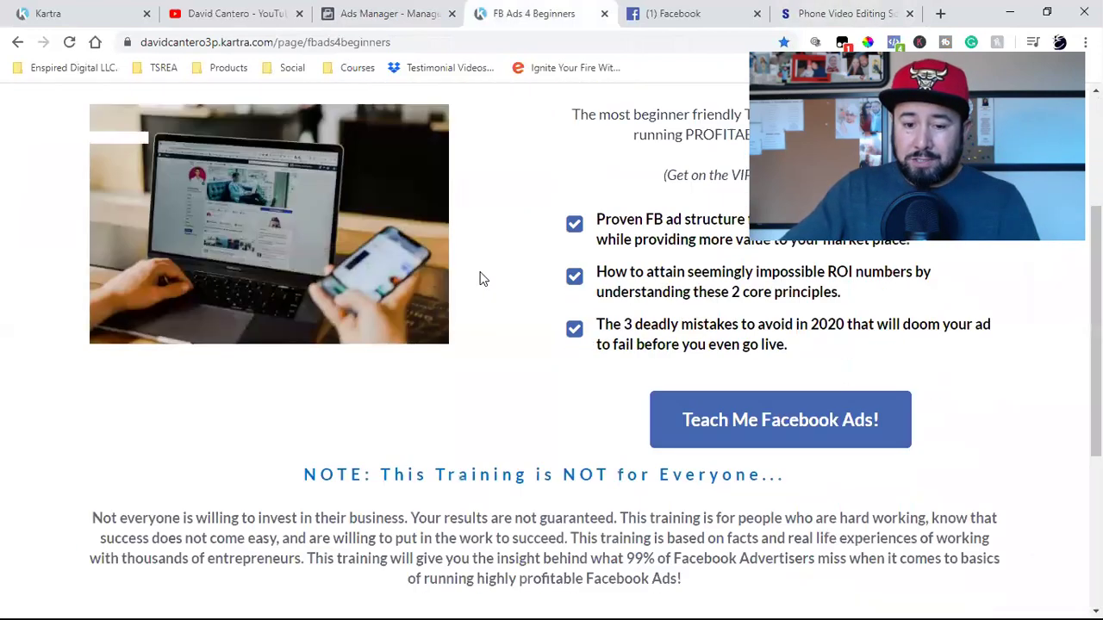
{"action": "left_click", "coordinate": [747, 328]}
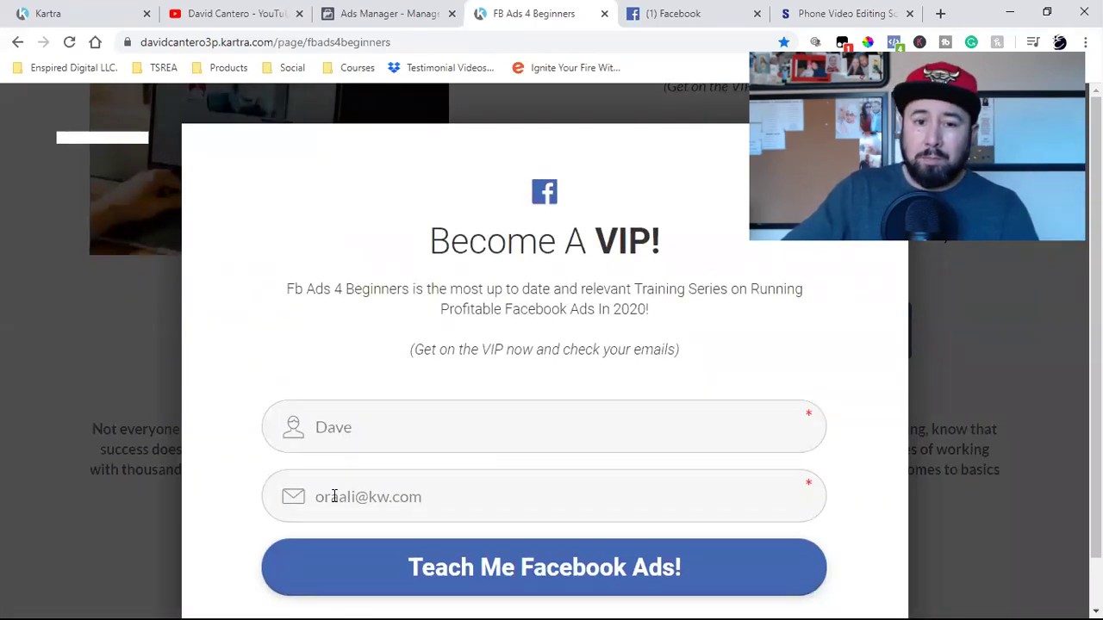
Step: Go back to the Samsung Business Video Solutions page and examine its pixel events in Facebook Pixel Helper
{"action": "left_click", "coordinate": [801, 13]}
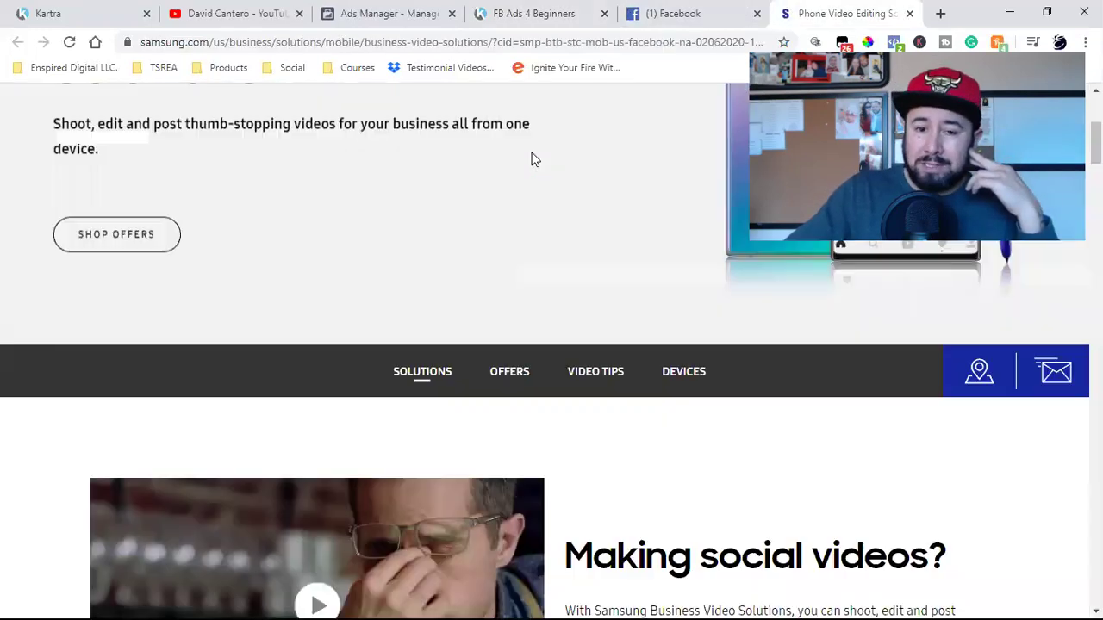
{"action": "scroll", "coordinate": [384, 322], "scroll_direction": "up", "scroll_amount": 4}
{"action": "scroll", "coordinate": [380, 320], "scroll_direction": "down", "scroll_amount": 7}
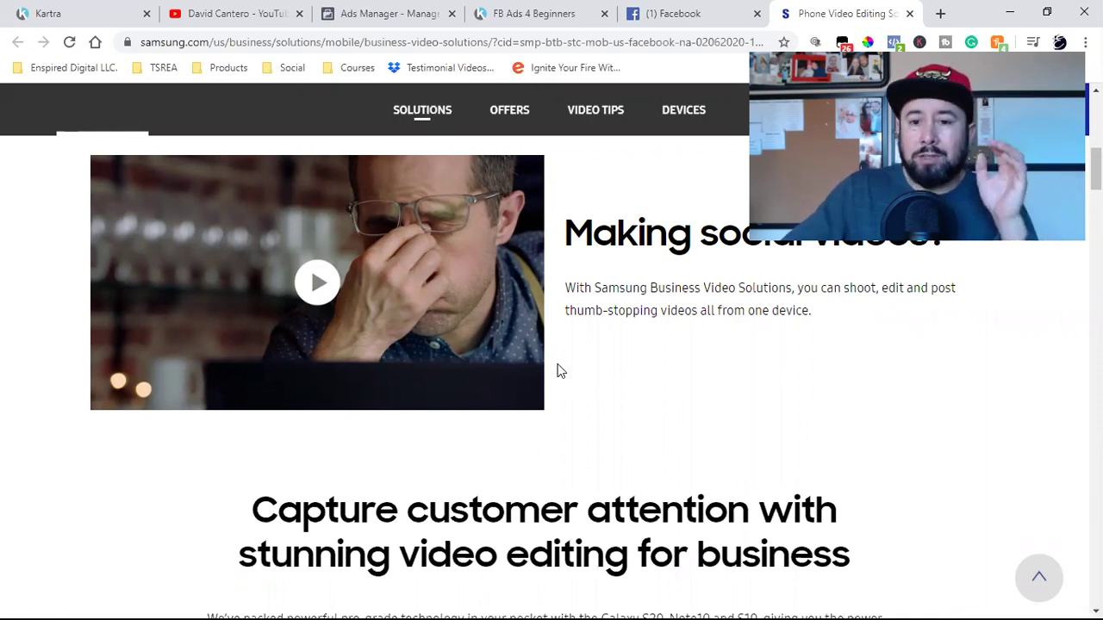
{"action": "left_click", "coordinate": [894, 43]}
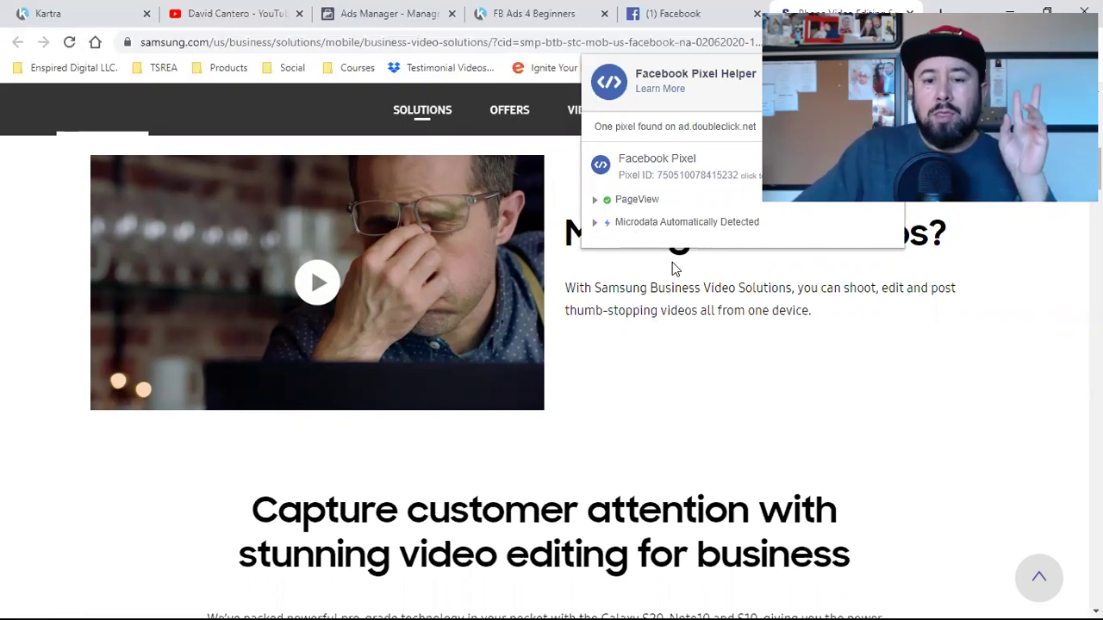
Step: Revisit the Ads Manager objectives, then check the pixel events again at the Samsung page's featured devices section
{"action": "left_click", "coordinate": [404, 11]}
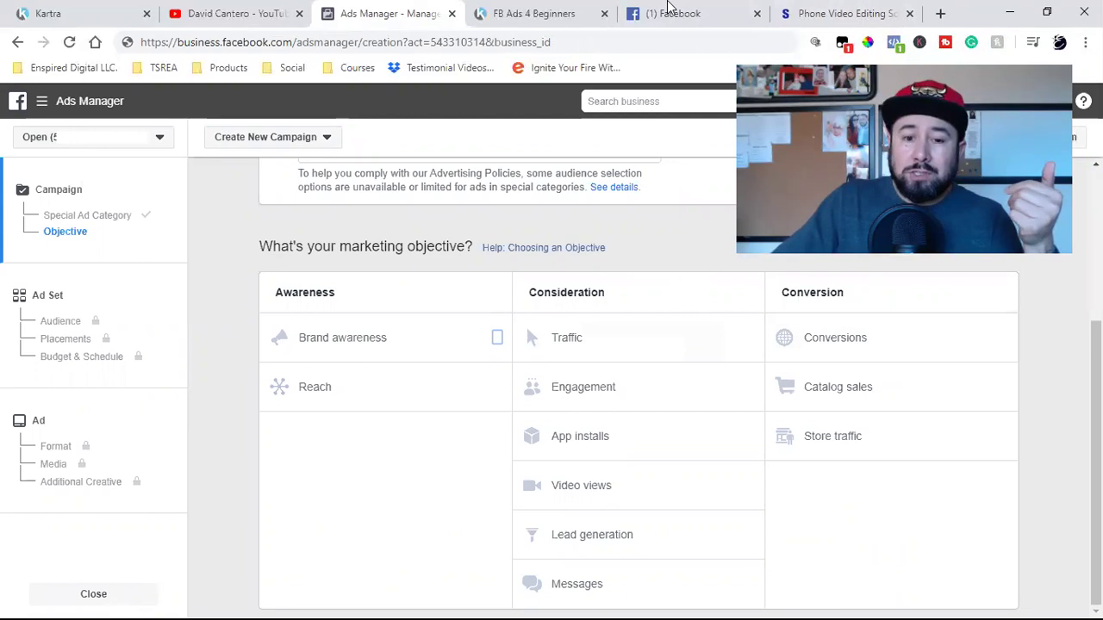
{"action": "left_click", "coordinate": [840, 13]}
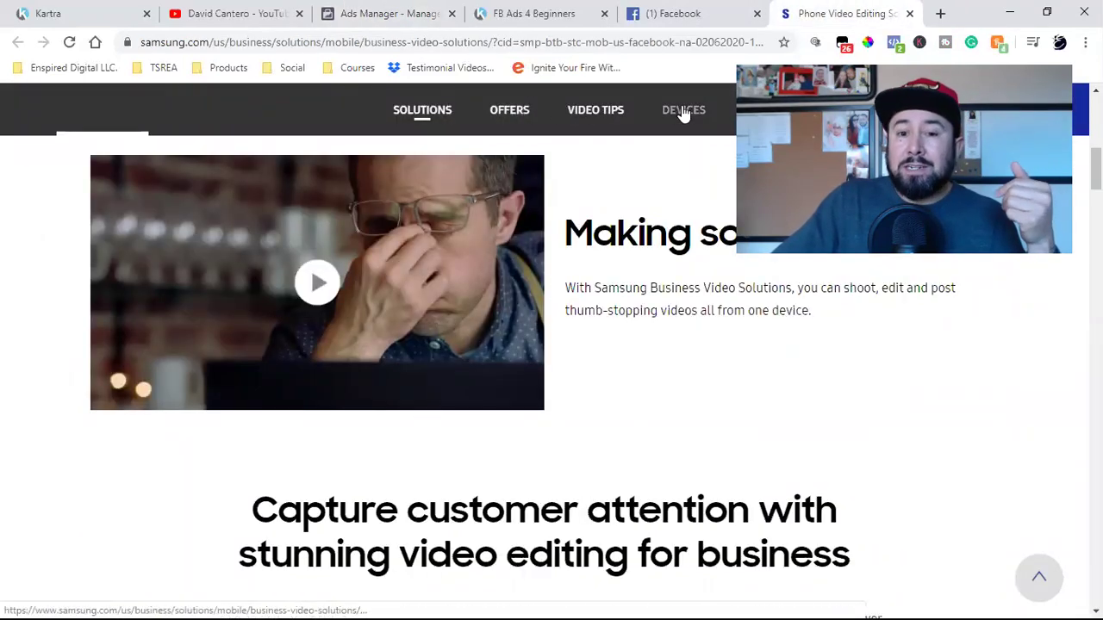
{"action": "scroll", "coordinate": [684, 112], "scroll_direction": "down", "scroll_amount": 15}
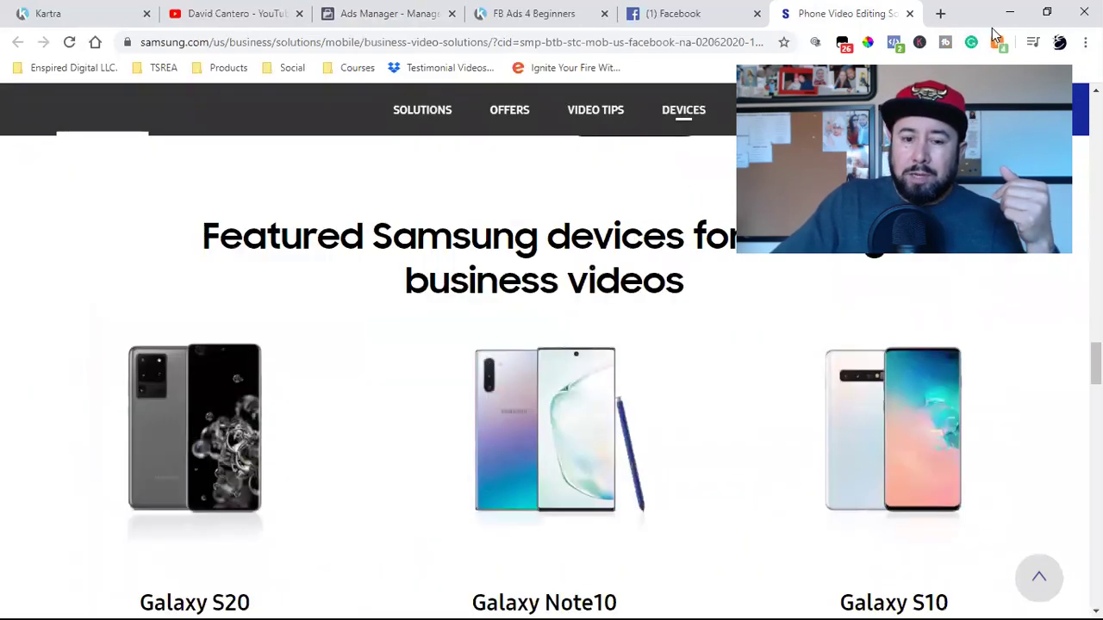
{"action": "left_click", "coordinate": [894, 43]}
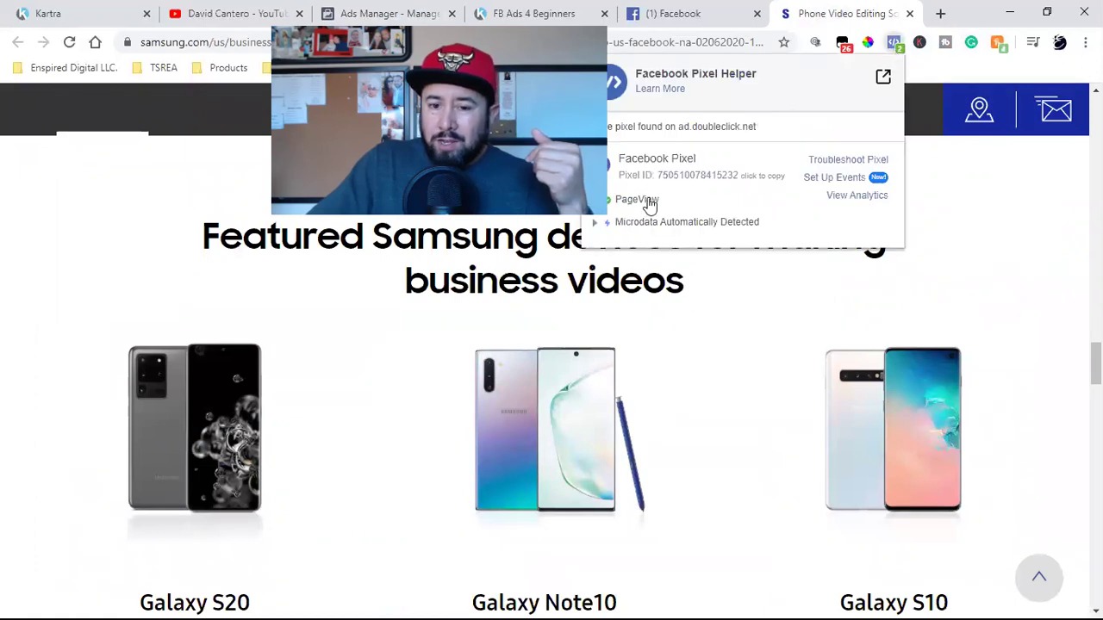
Step: Open the Galaxy S20 Ultra 5G 512GB (Sprint) product page through the Galaxy S20 listing and check its events in Facebook Pixel Helper
{"action": "left_click", "coordinate": [143, 424]}
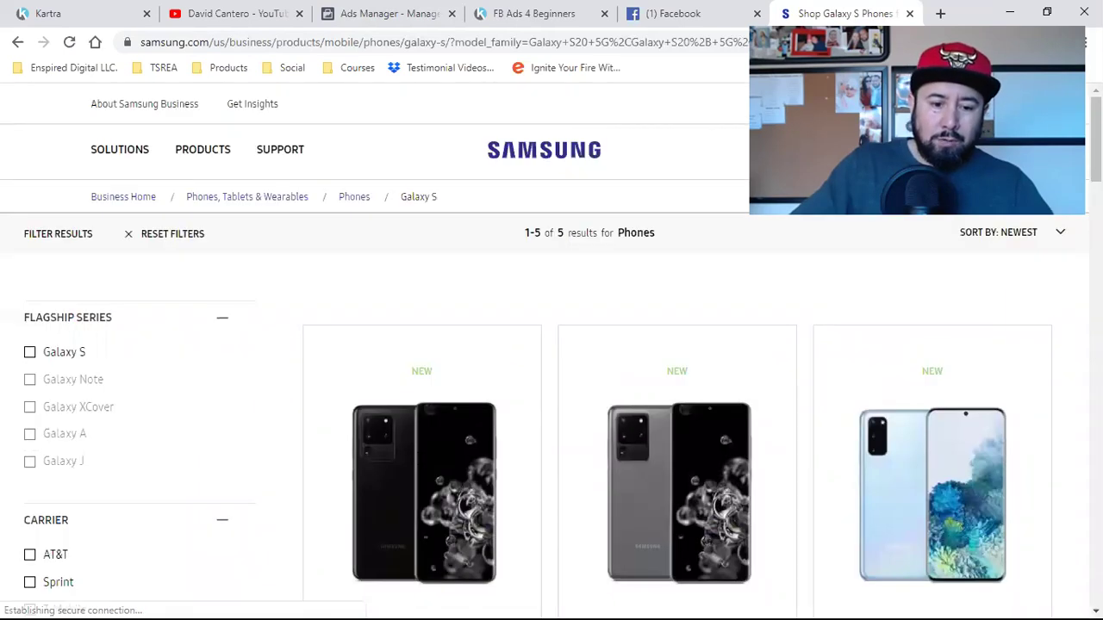
{"action": "scroll", "coordinate": [423, 417], "scroll_direction": "down", "scroll_amount": 4}
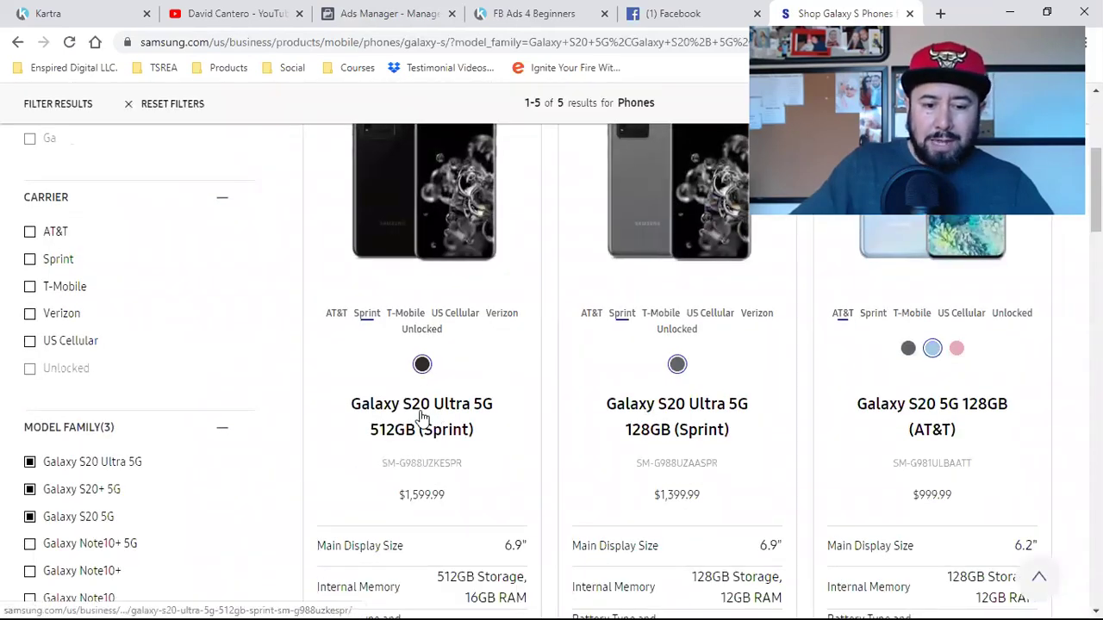
{"action": "left_click", "coordinate": [423, 417]}
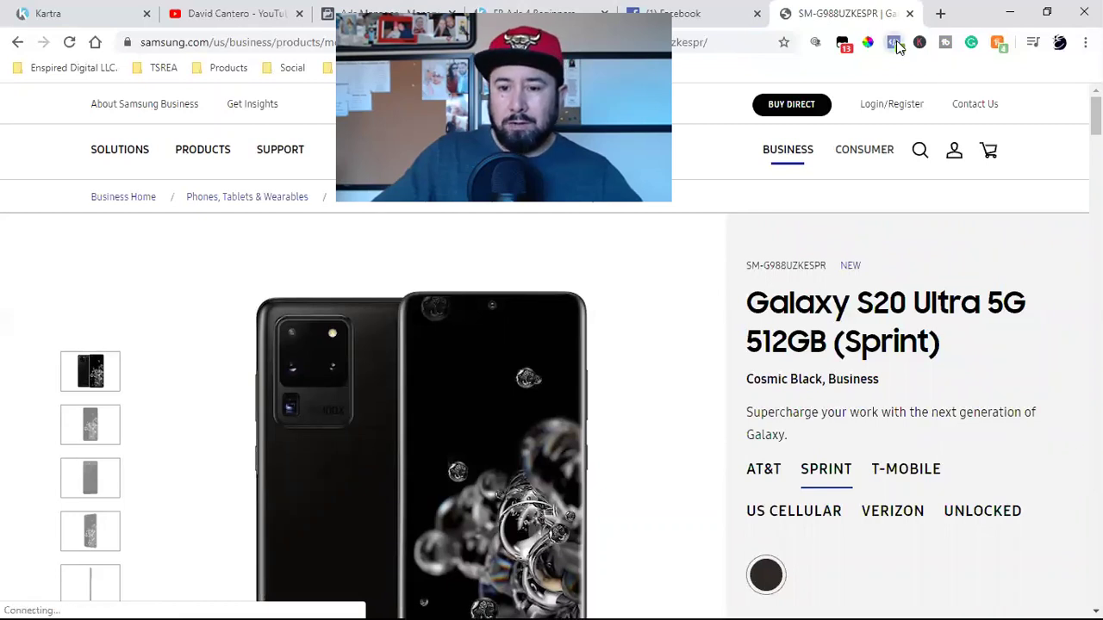
{"action": "left_click", "coordinate": [895, 43]}
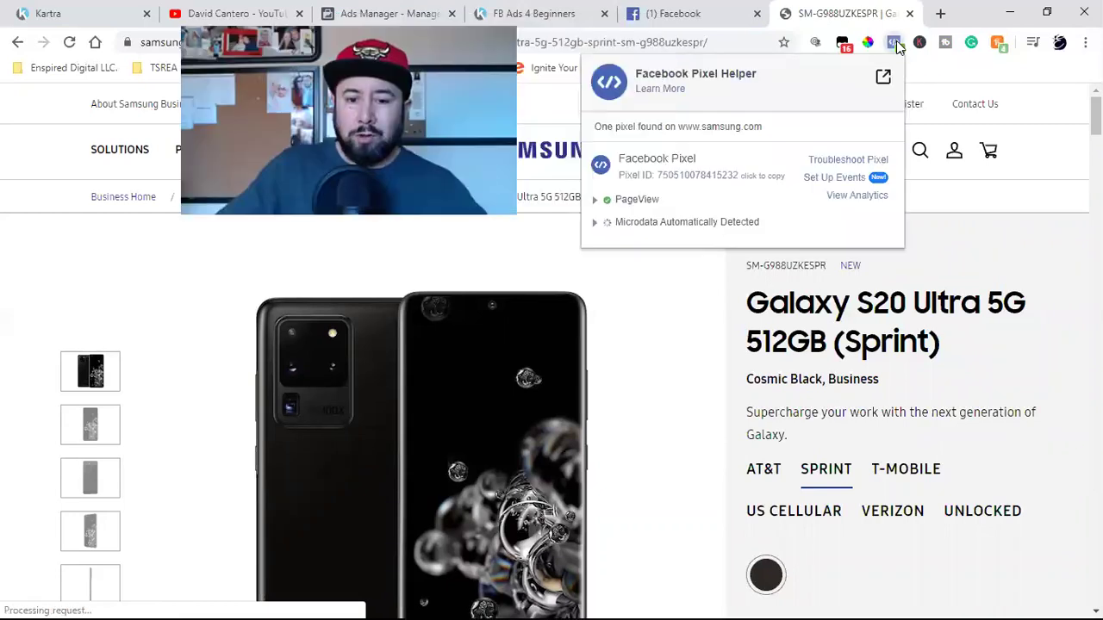
{"action": "left_click", "coordinate": [973, 258]}
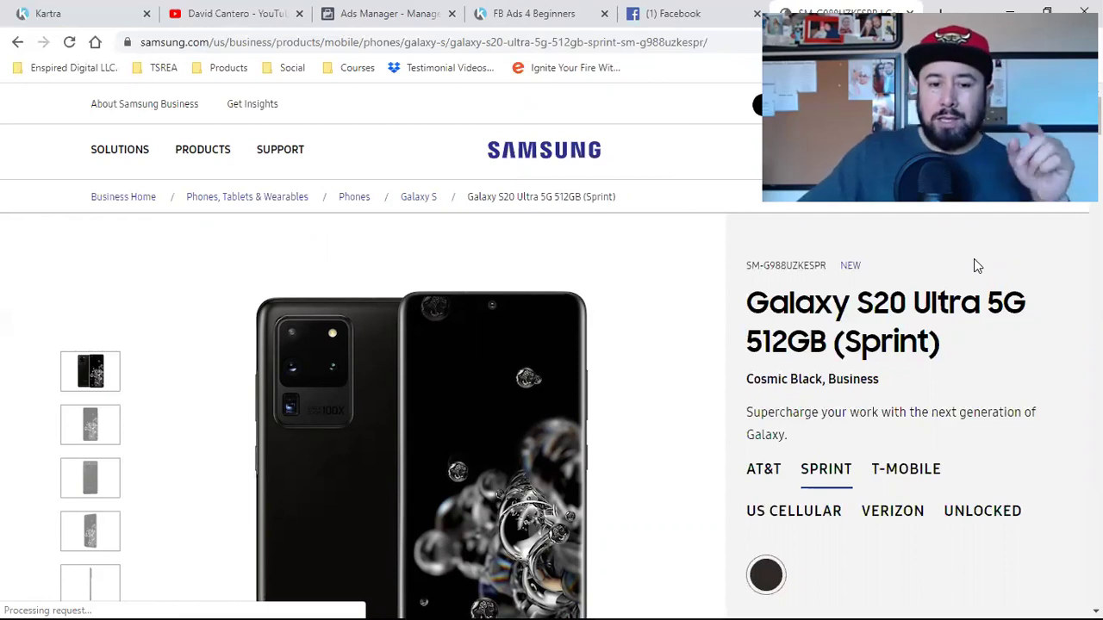
Step: View the Galaxy S20 Ultra product page's price area, then choose Conversions as the campaign objective in Ads Manager
{"action": "scroll", "coordinate": [591, 360], "scroll_direction": "down", "scroll_amount": 2}
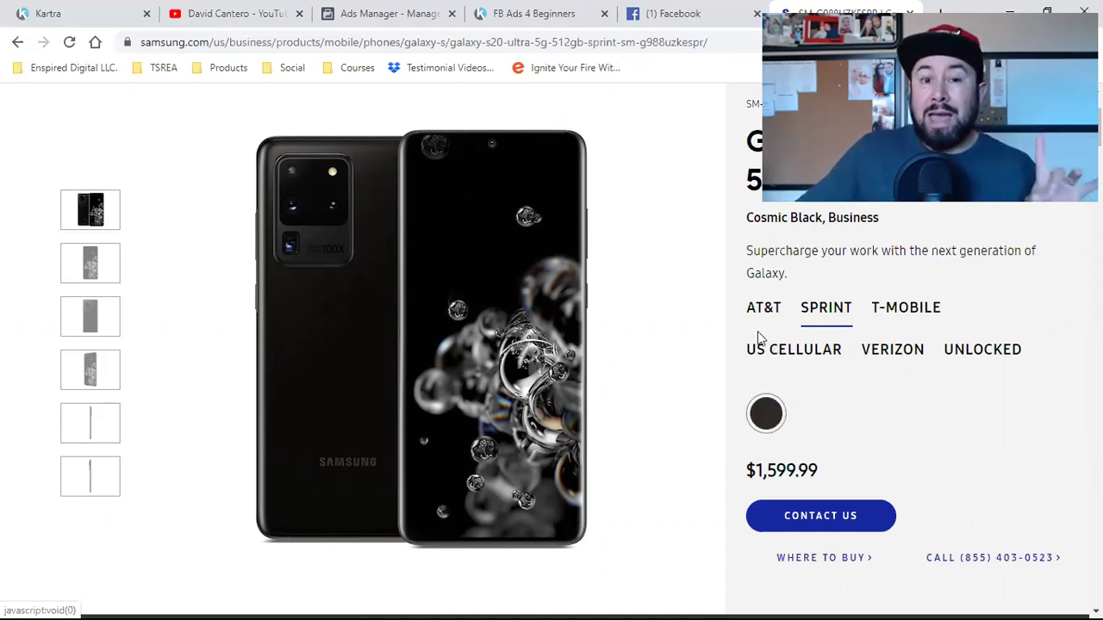
{"action": "key", "text": "ctrl+3"}
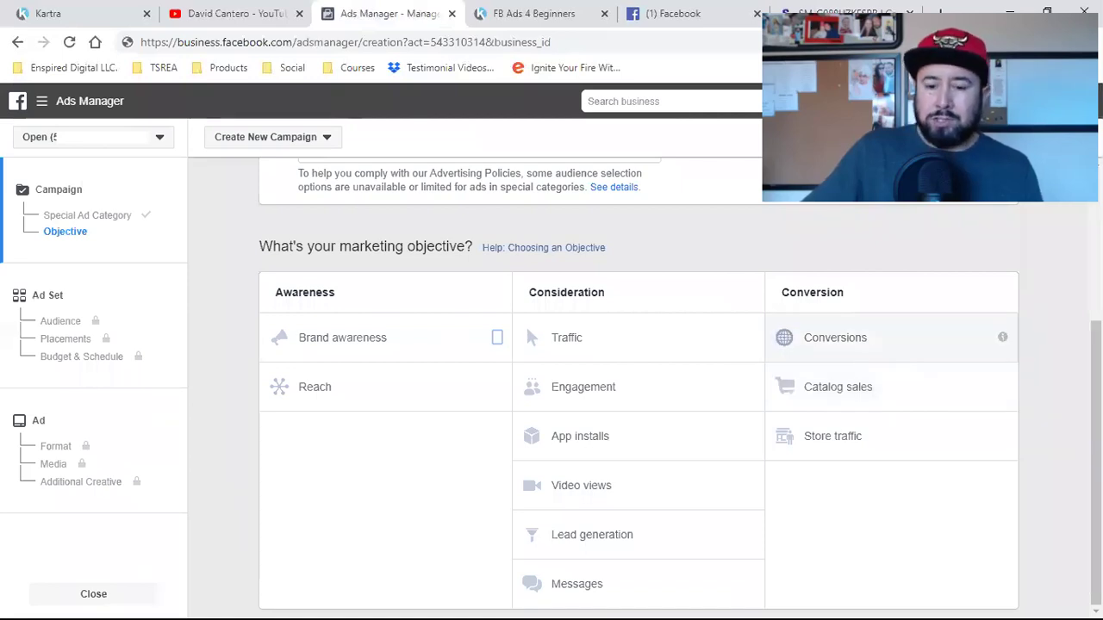
{"action": "left_click", "coordinate": [862, 337]}
{"action": "scroll", "coordinate": [638, 388], "scroll_direction": "down", "scroll_amount": 1}
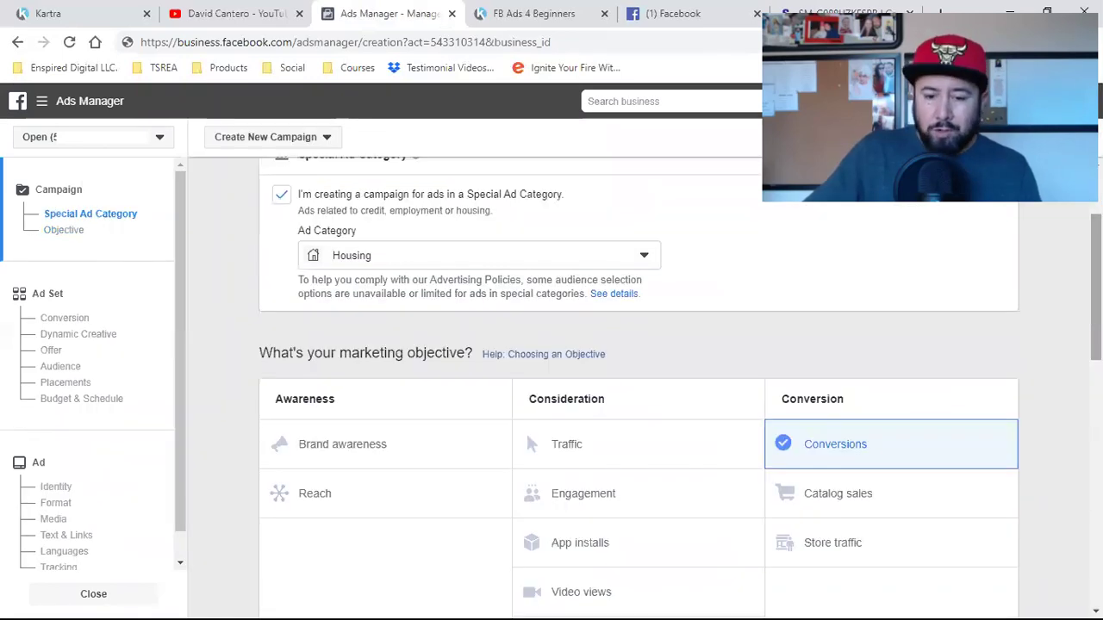
{"action": "scroll", "coordinate": [481, 278], "scroll_direction": "down", "scroll_amount": 2}
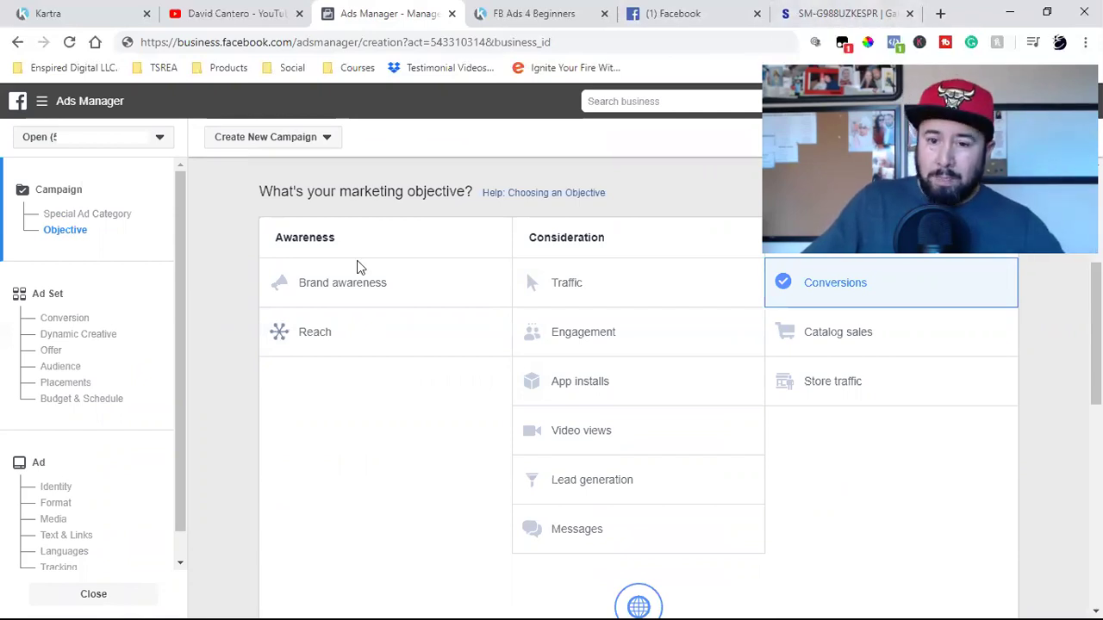
Step: Revisit the Samsung product page, the Ads Manager objectives and the VIP opt-in form, then check the product page's events in Facebook Pixel Helper
{"action": "left_click", "coordinate": [840, 11]}
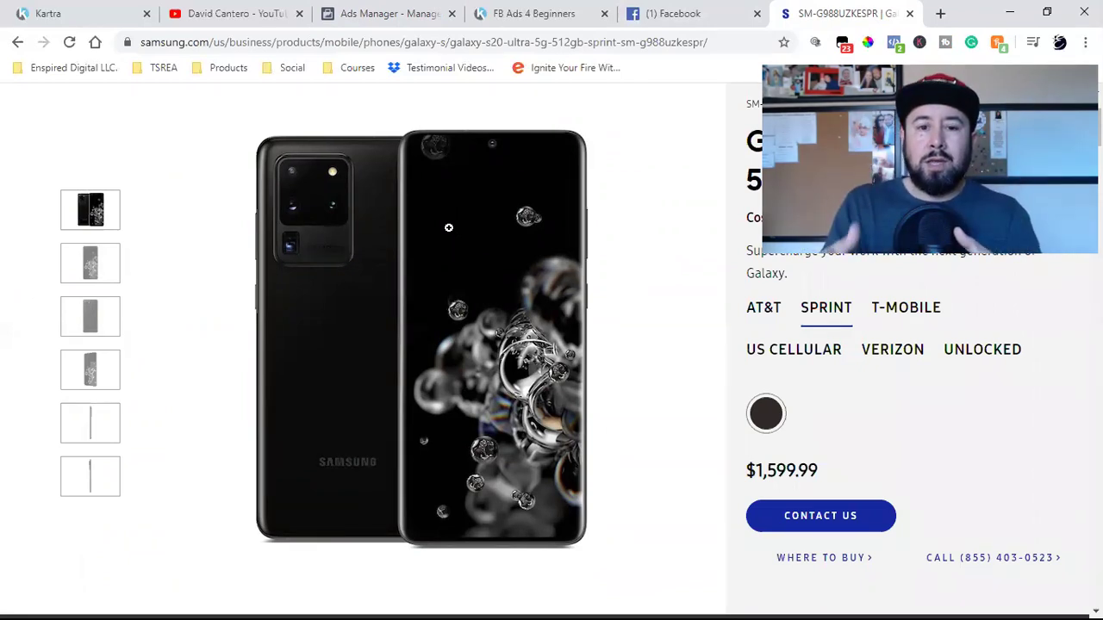
{"action": "left_click", "coordinate": [385, 10]}
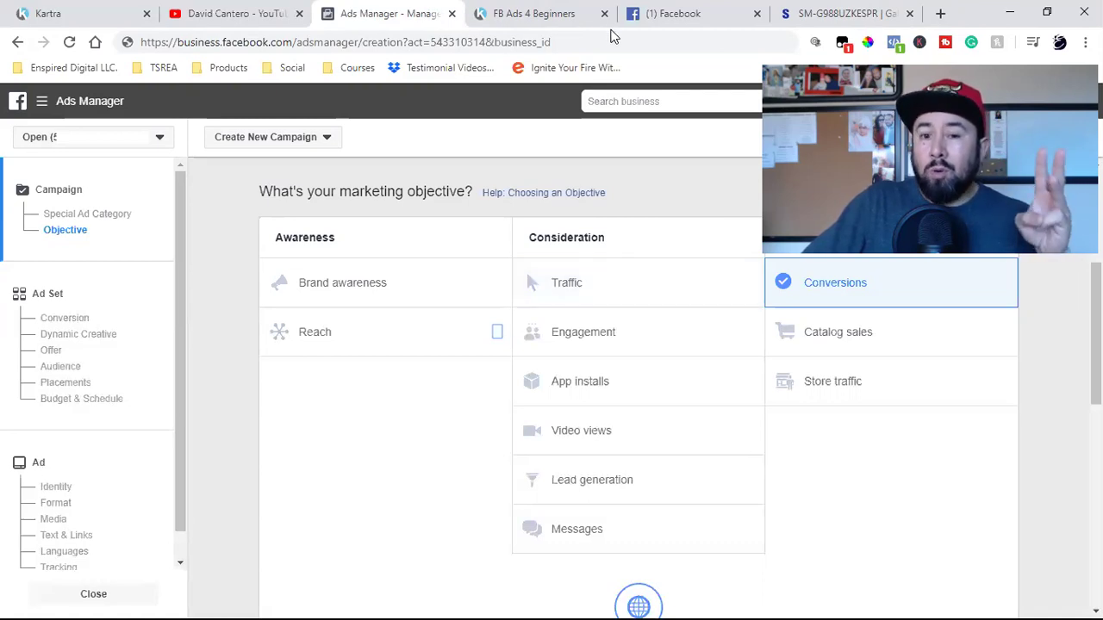
{"action": "left_click", "coordinate": [543, 9]}
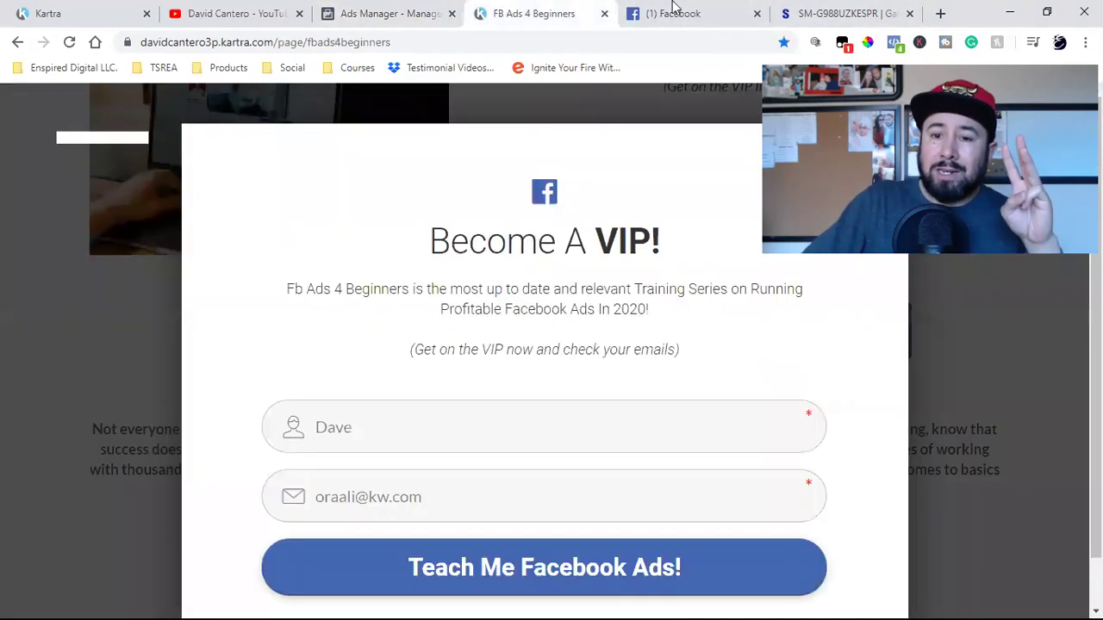
{"action": "left_click", "coordinate": [848, 12]}
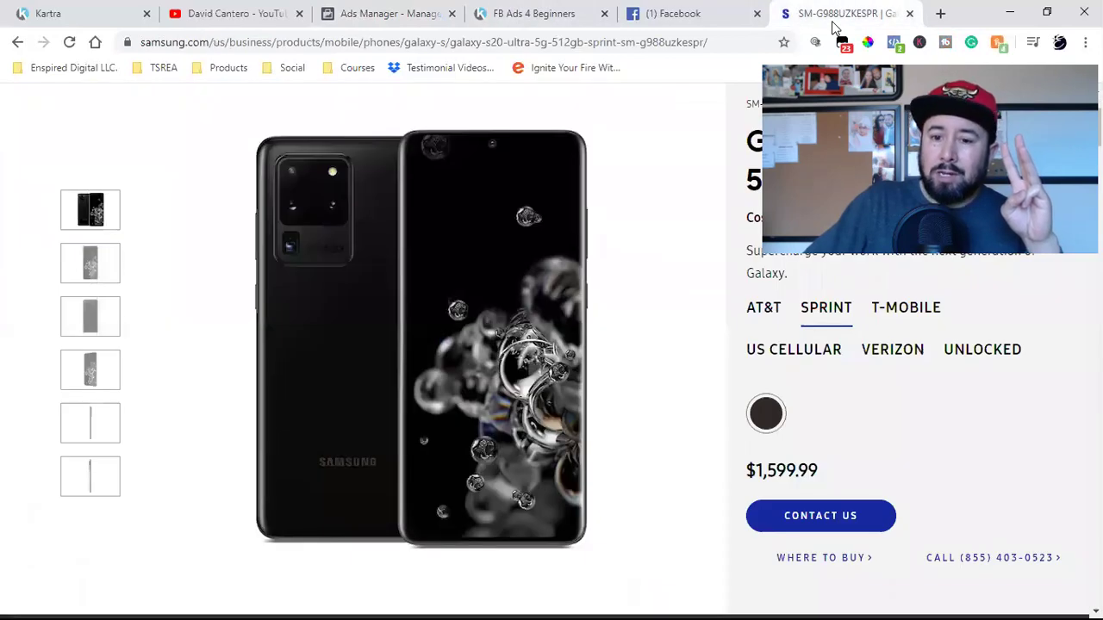
{"action": "left_click", "coordinate": [894, 43]}
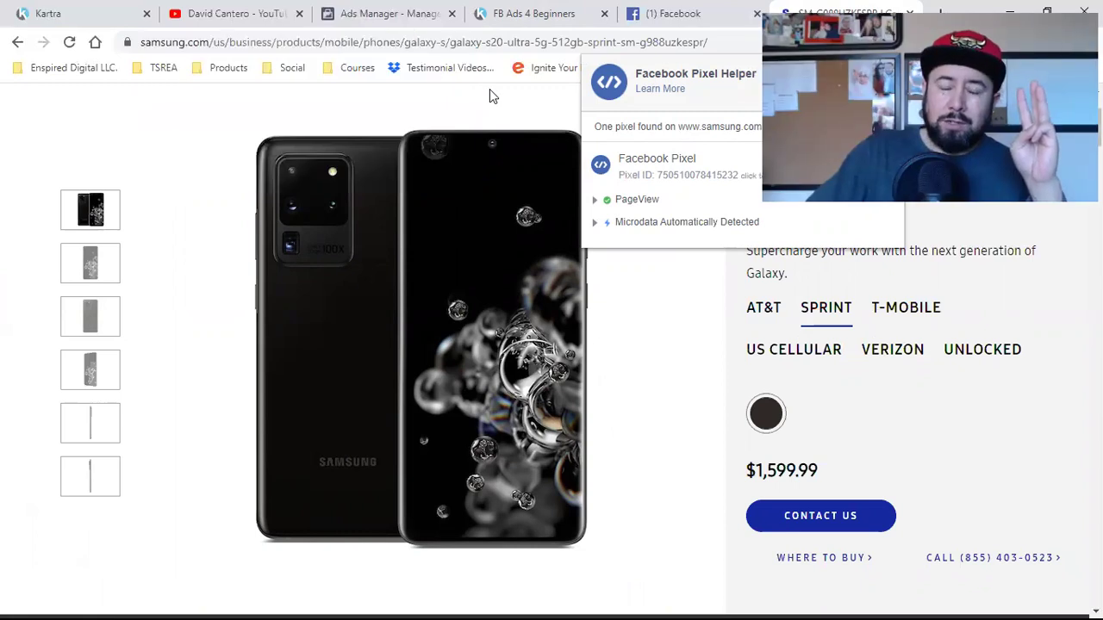
Step: Change the campaign objective in Ads Manager to Traffic
{"action": "left_click", "coordinate": [412, 12]}
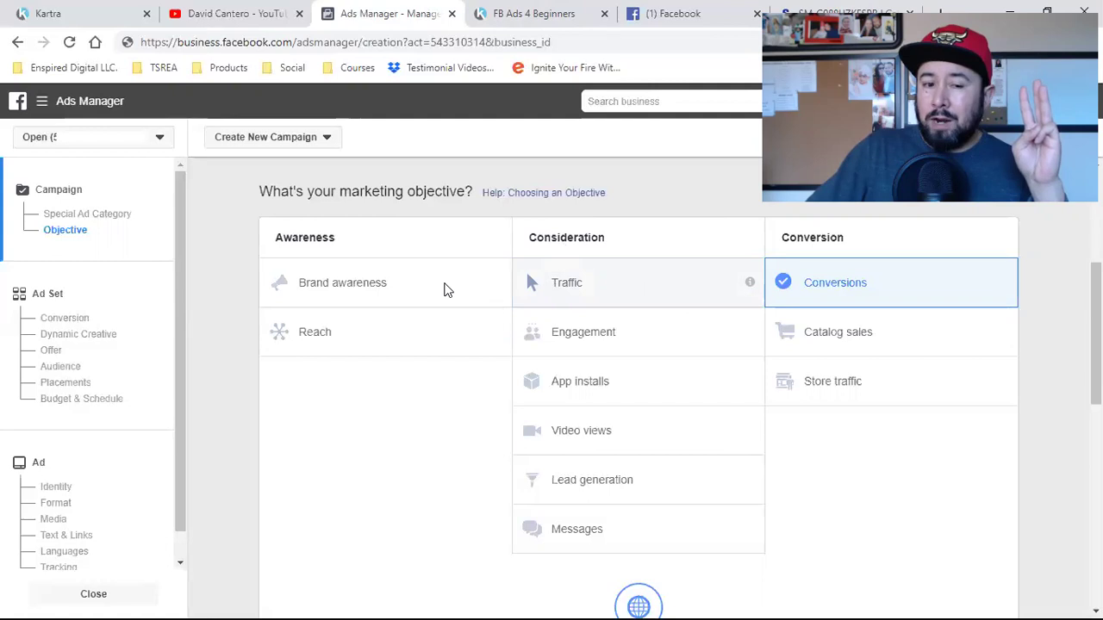
{"action": "scroll", "coordinate": [352, 389], "scroll_direction": "up", "scroll_amount": 10}
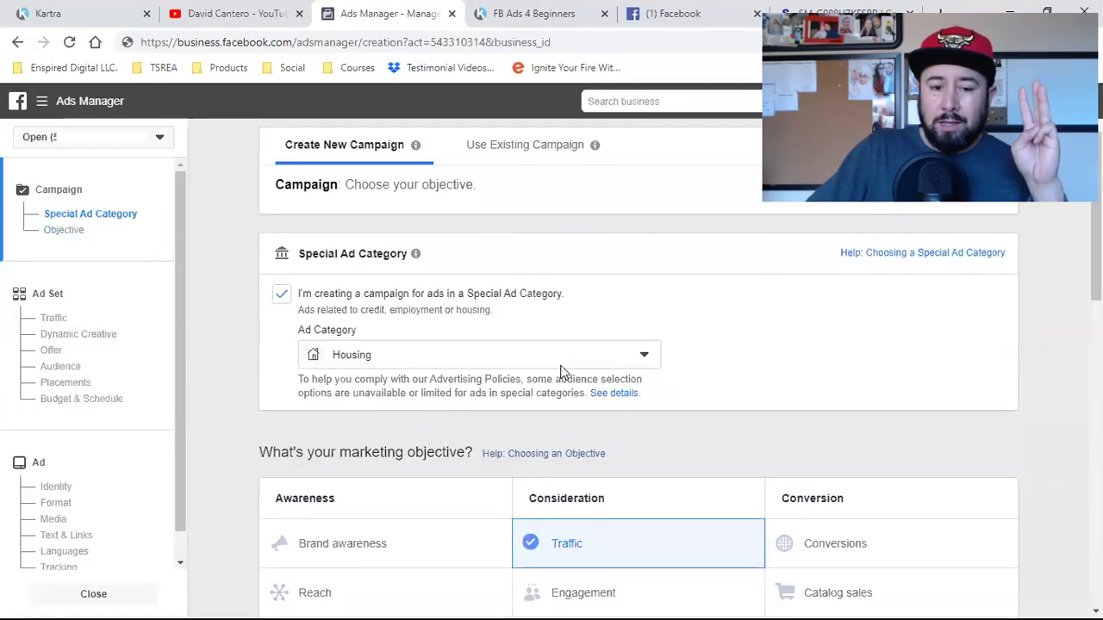
{"action": "scroll", "coordinate": [560, 370], "scroll_direction": "down", "scroll_amount": 3}
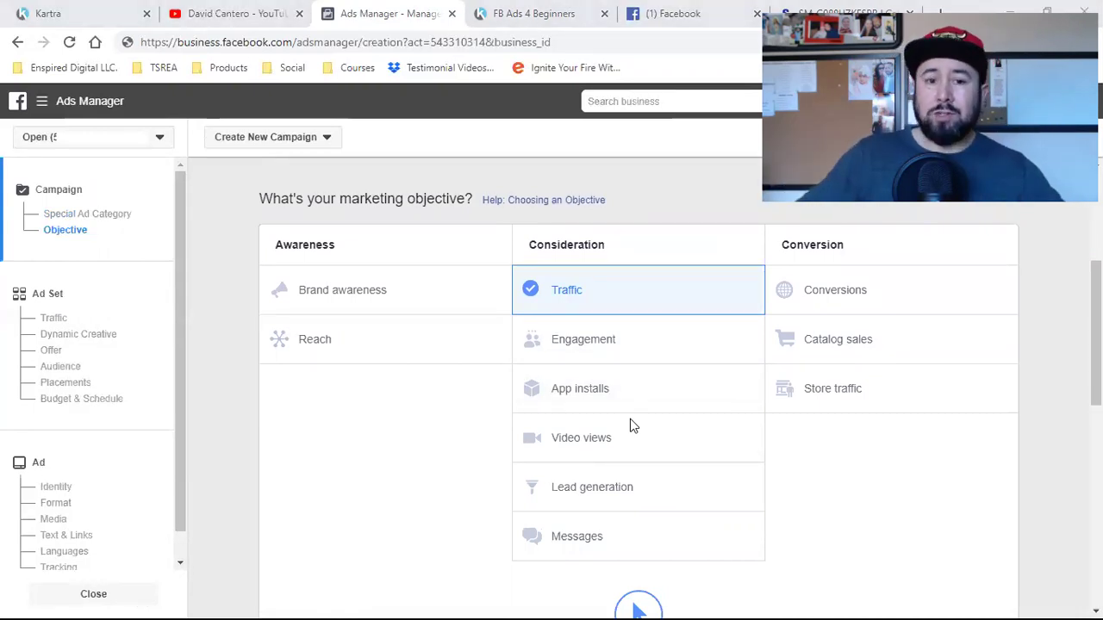
Step: Revisit the VIP opt-in form and the Samsung product page, then set the Ads Manager campaign objective to Conversions
{"action": "left_click", "coordinate": [511, 8]}
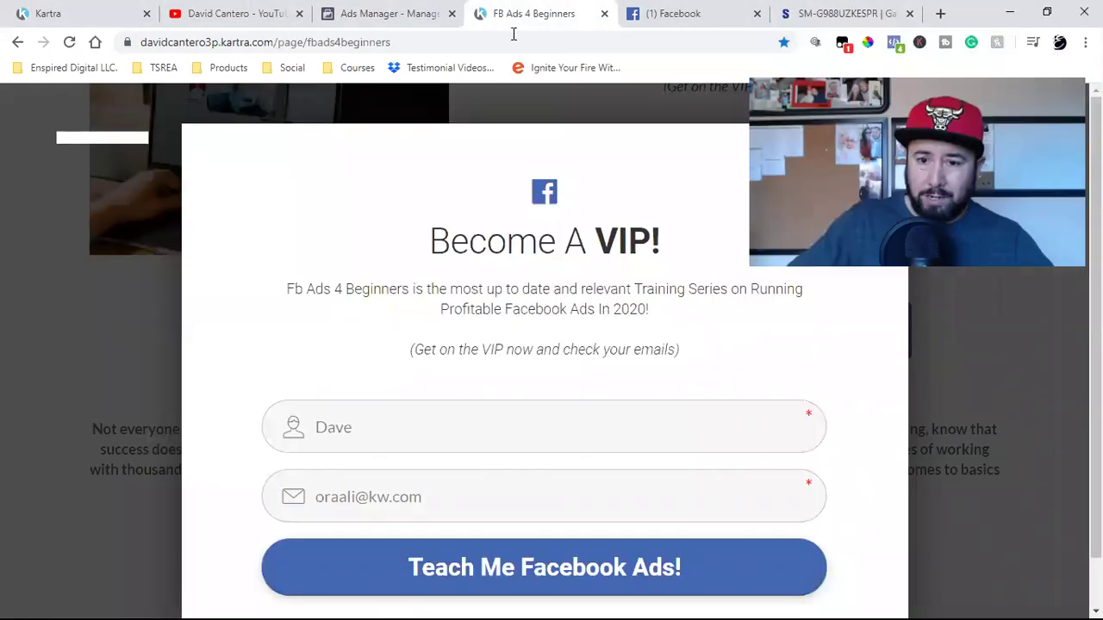
{"action": "left_click", "coordinate": [801, 21]}
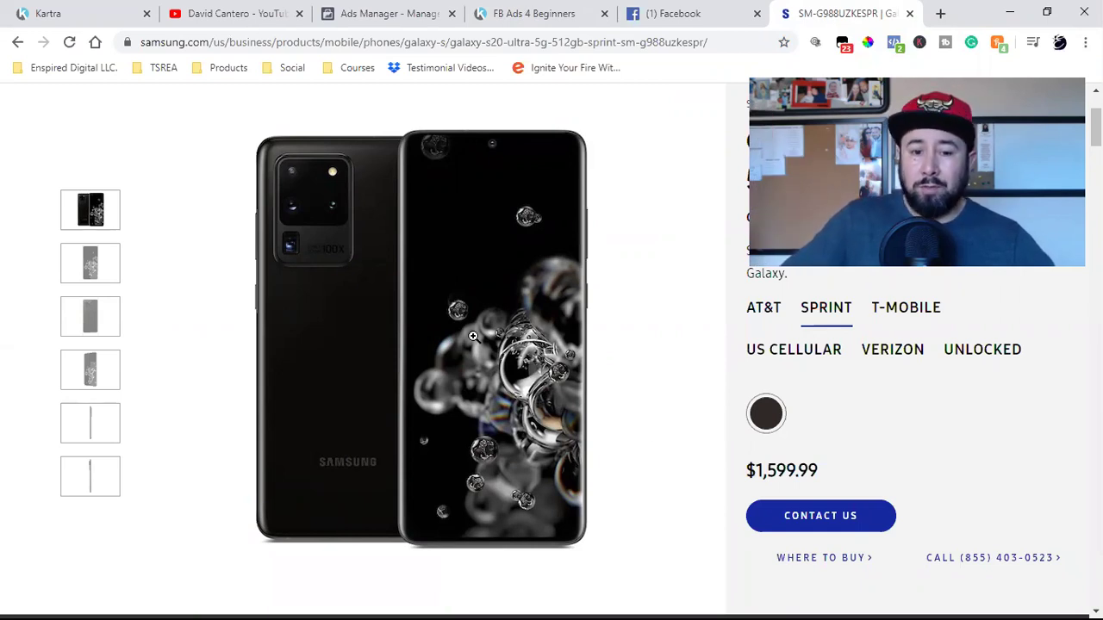
{"action": "left_click", "coordinate": [402, 10]}
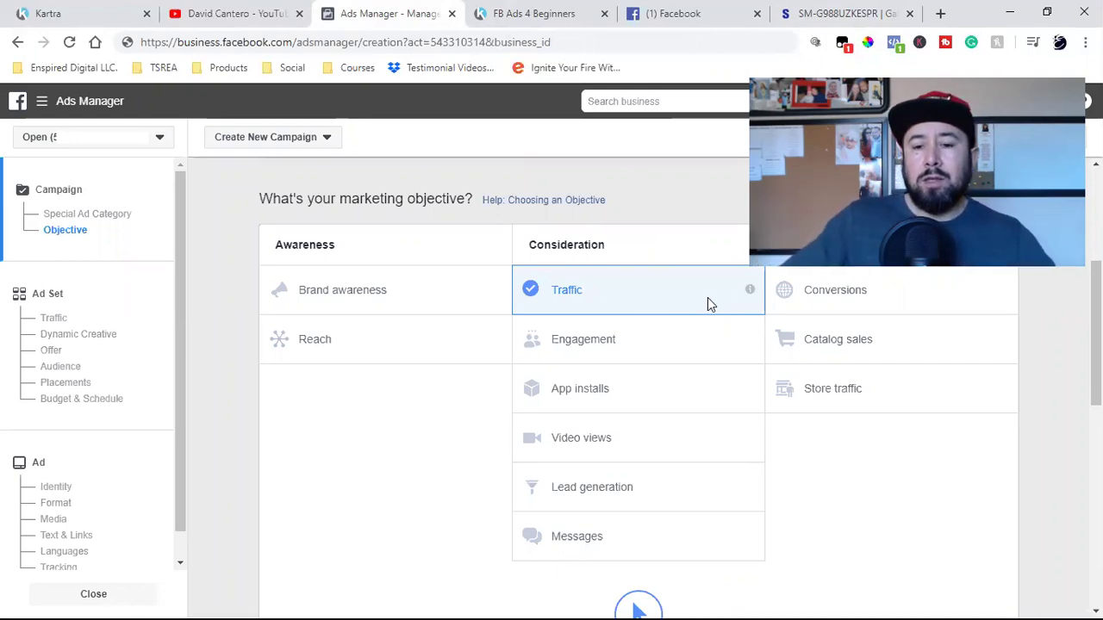
{"action": "left_click", "coordinate": [848, 290]}
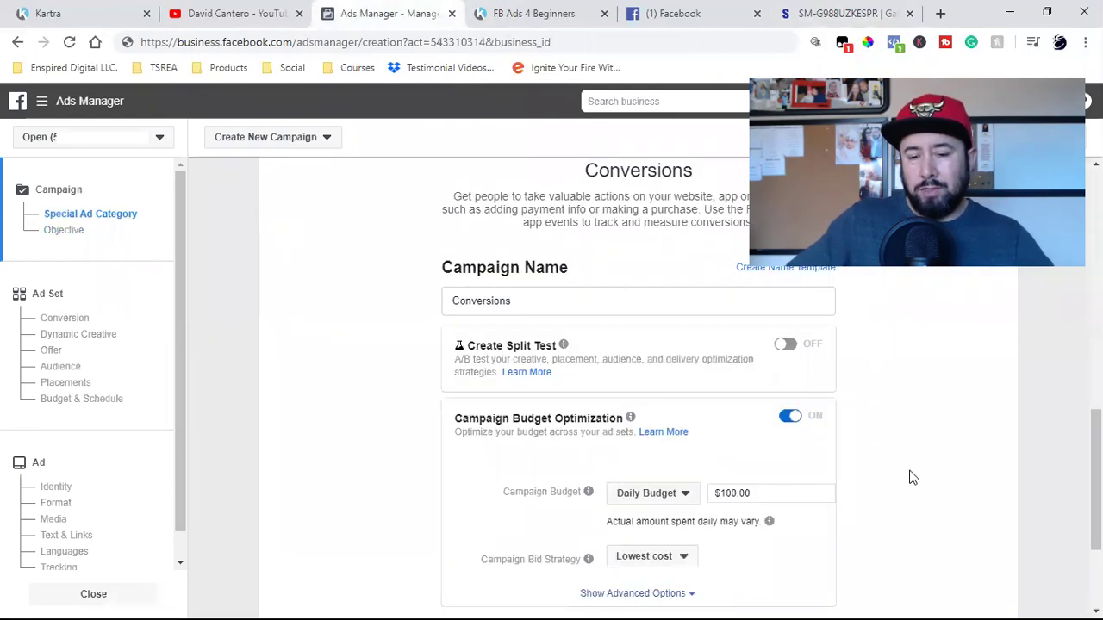
{"action": "scroll", "coordinate": [908, 475], "scroll_direction": "up", "scroll_amount": 5}
{"action": "scroll", "coordinate": [908, 475], "scroll_direction": "up", "scroll_amount": 2}
{"action": "scroll", "coordinate": [877, 448], "scroll_direction": "down", "scroll_amount": 2}
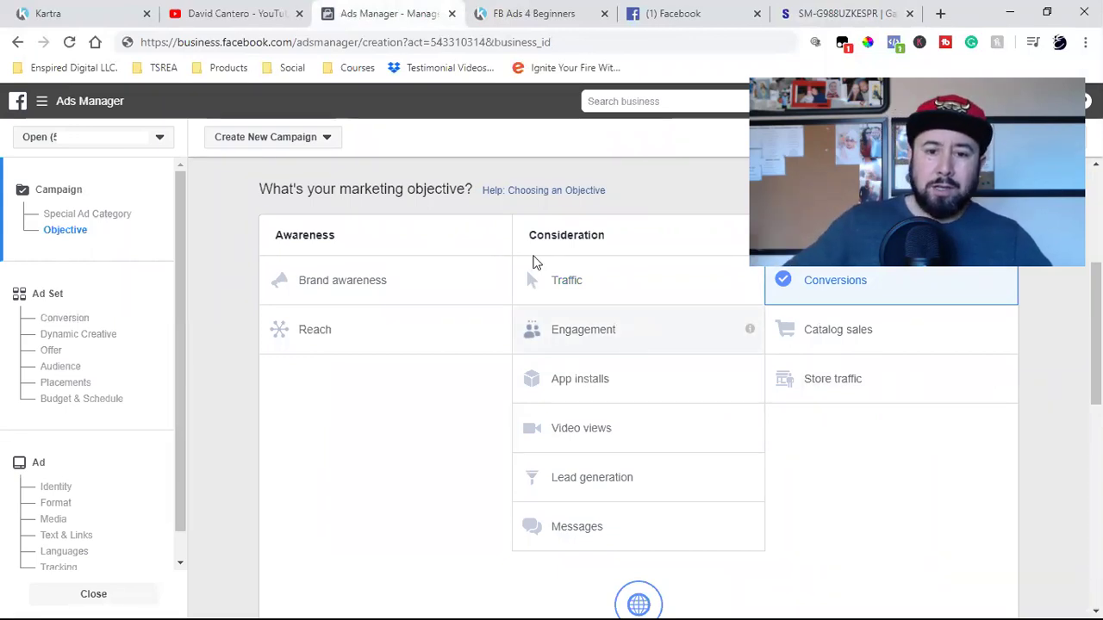
Step: Browse the Facebook news feed for another sponsored post and locate the Secure The Bag ad
{"action": "key", "text": "ctrl+5"}
{"action": "scroll", "coordinate": [595, 261], "scroll_direction": "down", "scroll_amount": 5}
{"action": "scroll", "coordinate": [594, 261], "scroll_direction": "down", "scroll_amount": 10}
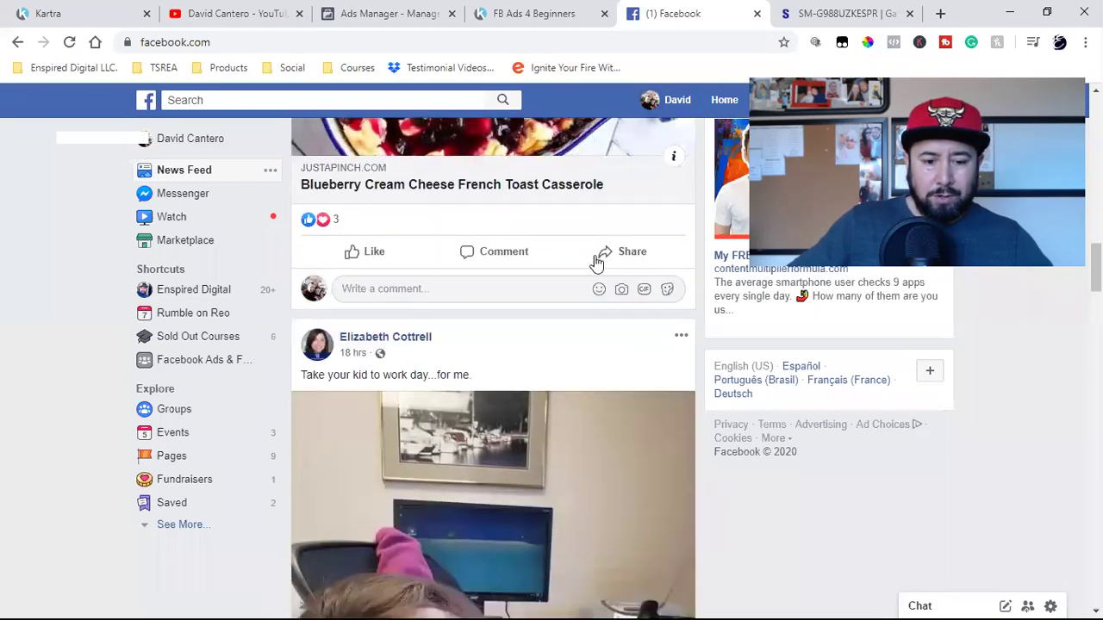
{"action": "scroll", "coordinate": [592, 263], "scroll_direction": "down", "scroll_amount": 15}
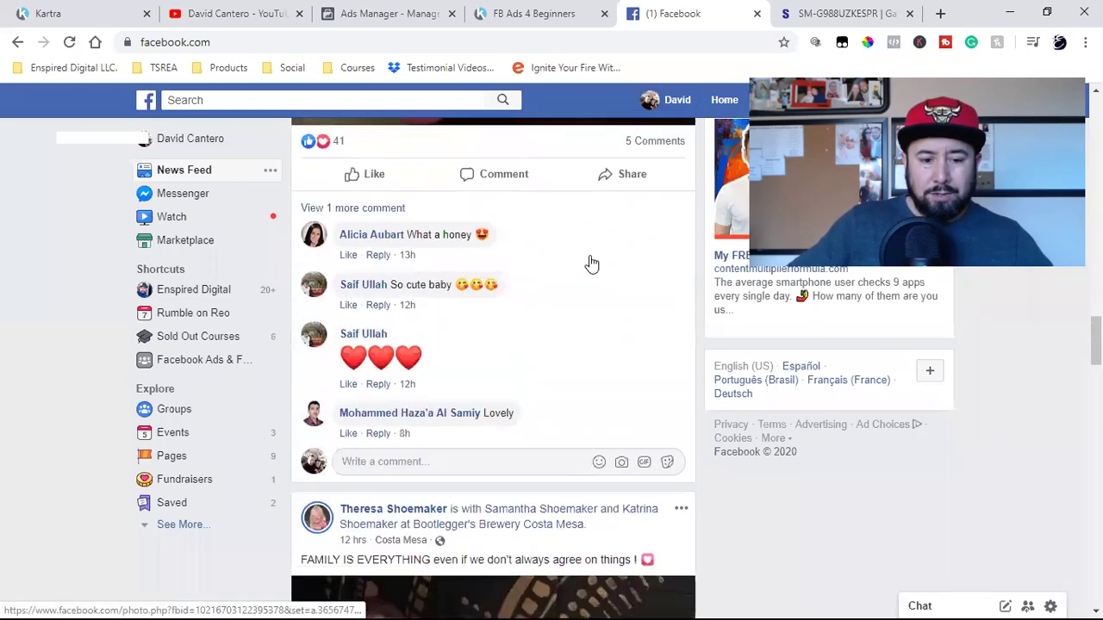
{"action": "scroll", "coordinate": [589, 255], "scroll_direction": "down", "scroll_amount": 12}
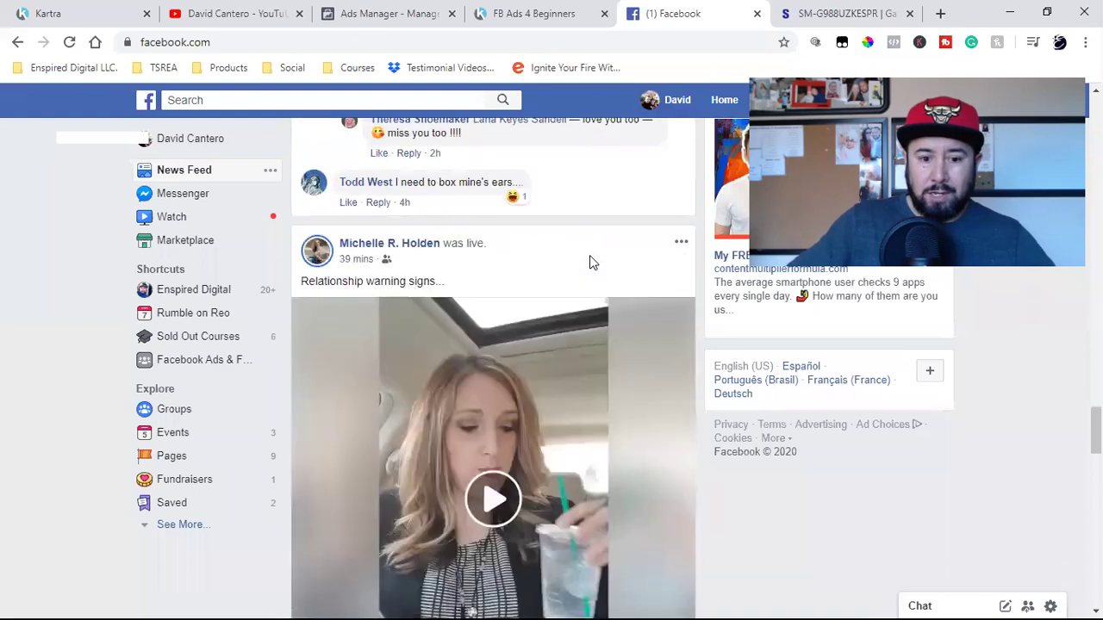
{"action": "scroll", "coordinate": [591, 261], "scroll_direction": "down", "scroll_amount": 12}
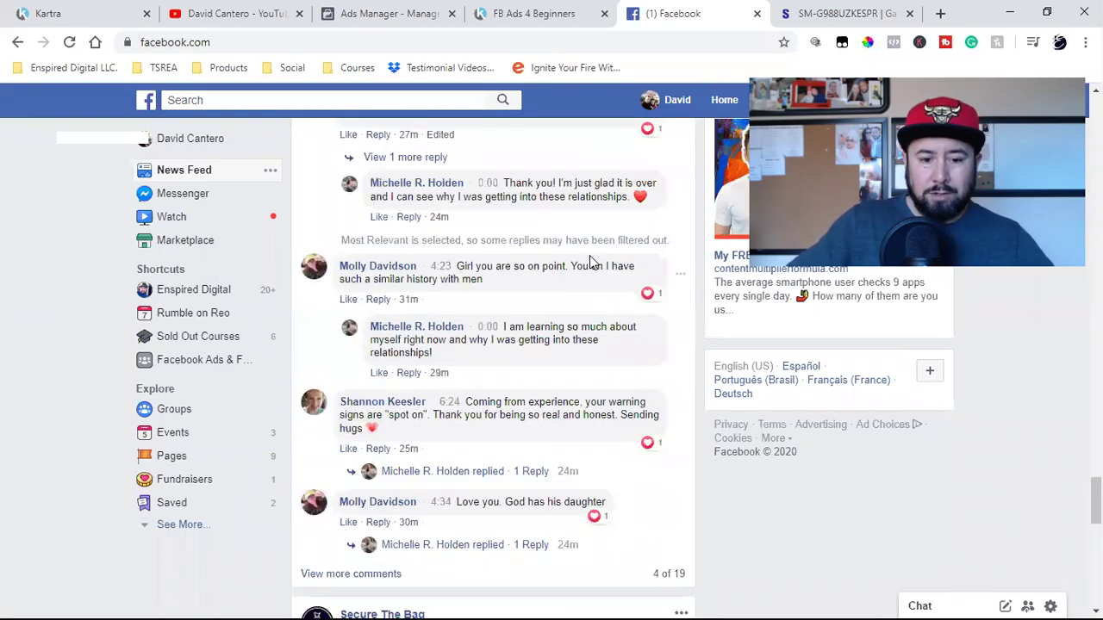
{"action": "scroll", "coordinate": [603, 402], "scroll_direction": "down", "scroll_amount": 2}
{"action": "scroll", "coordinate": [583, 380], "scroll_direction": "up", "scroll_amount": 5}
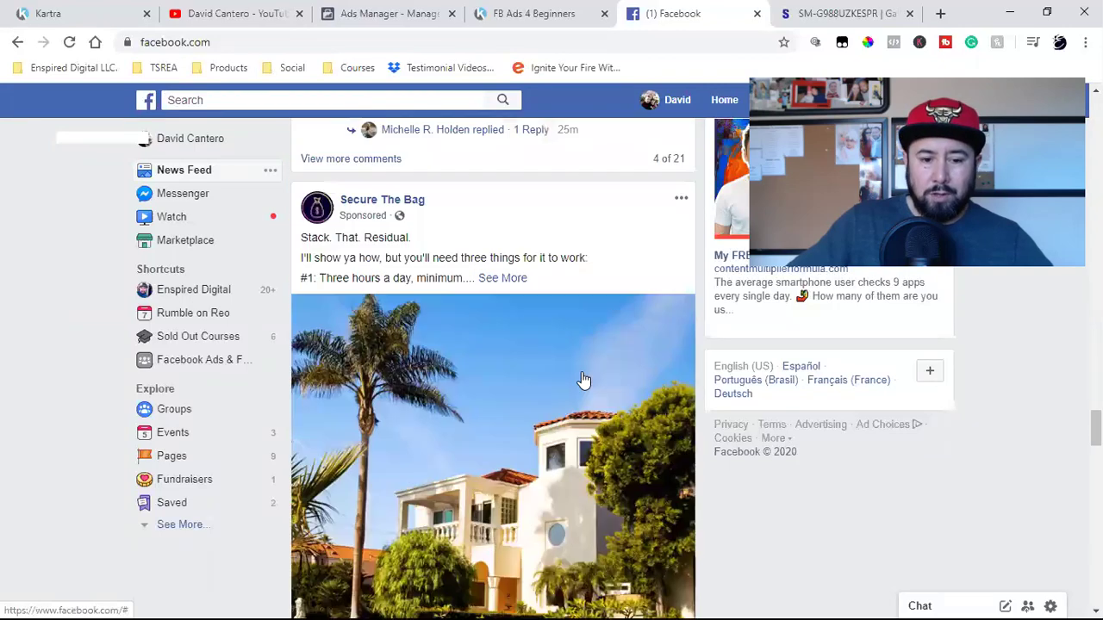
{"action": "scroll", "coordinate": [584, 380], "scroll_direction": "up", "scroll_amount": 1}
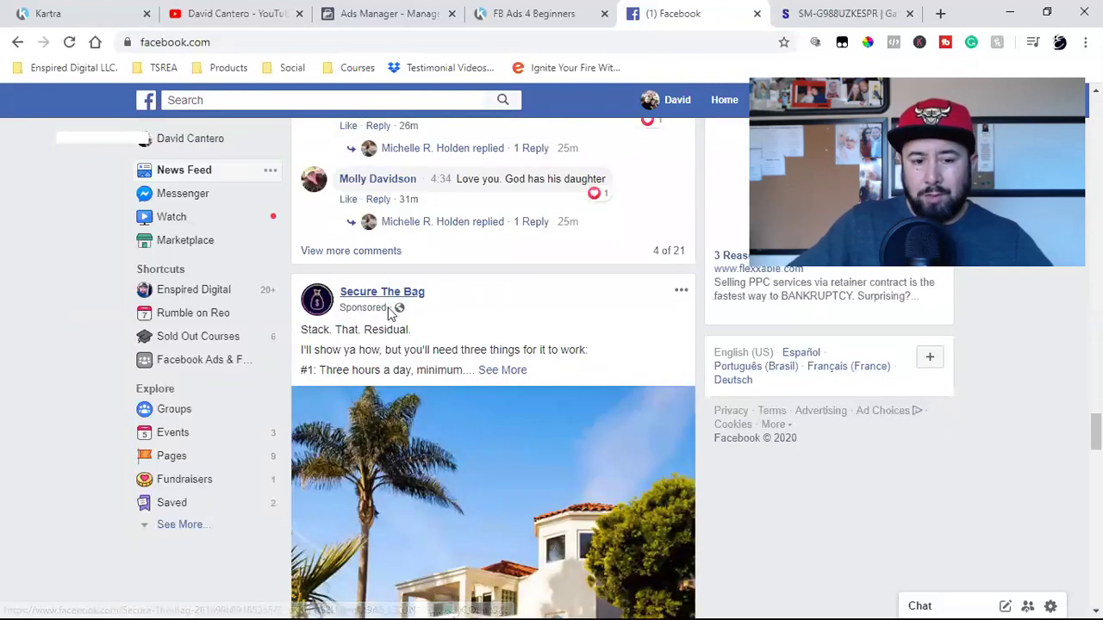
Step: Examine the Secure The Bag ad's image, Stack That Residual headline, reactions, comments and shares
{"action": "scroll", "coordinate": [451, 374], "scroll_direction": "down", "scroll_amount": 3}
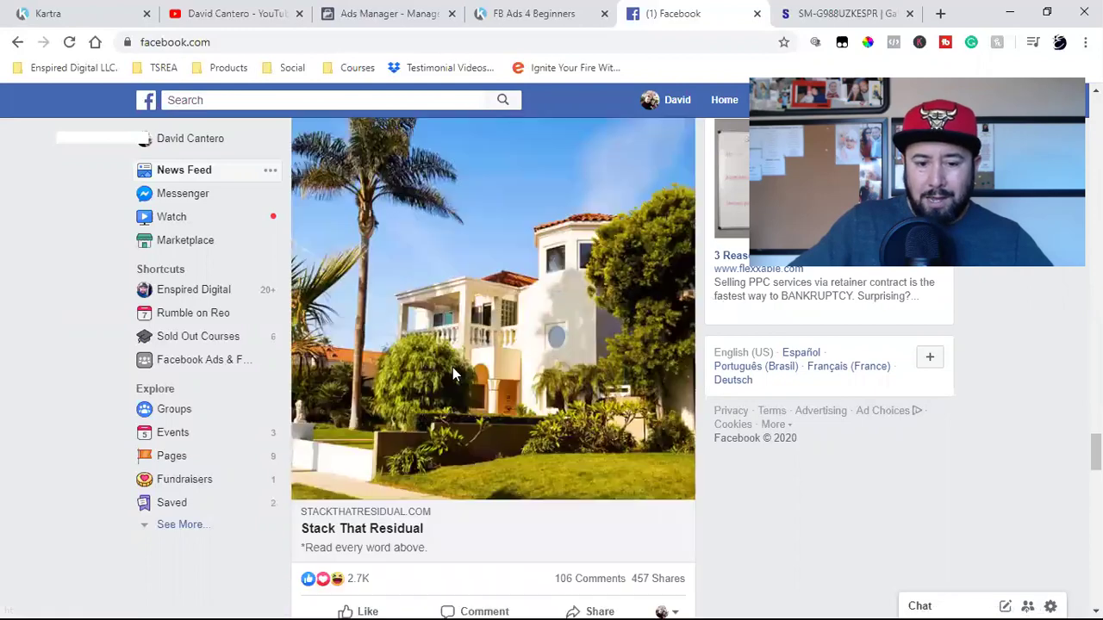
{"action": "scroll", "coordinate": [567, 399], "scroll_direction": "down", "scroll_amount": 4}
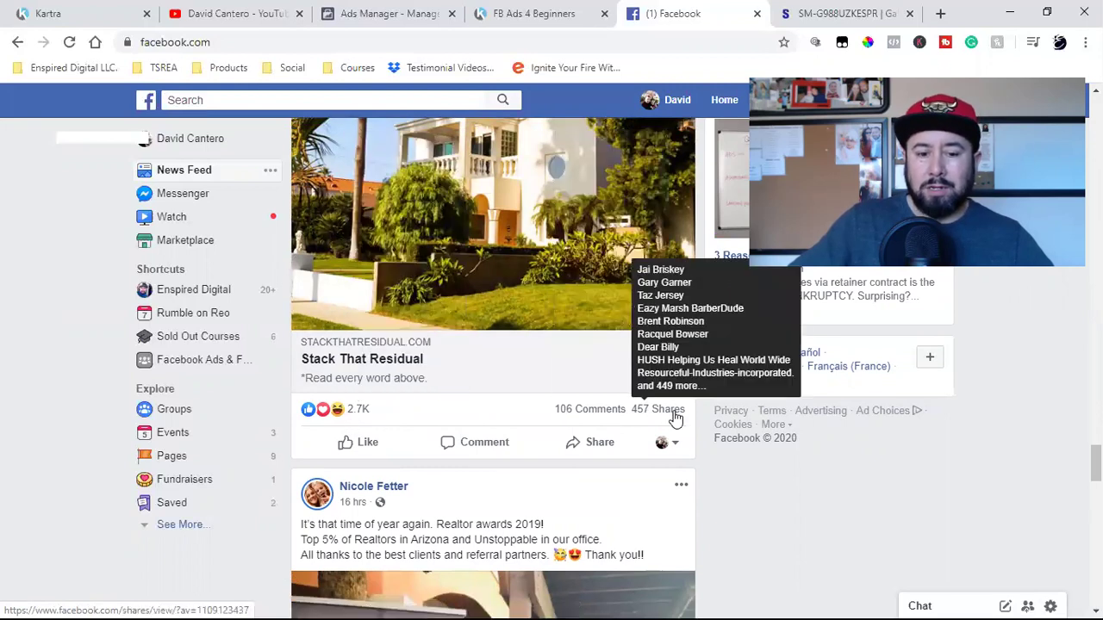
{"action": "mouse_move", "coordinate": [663, 421]}
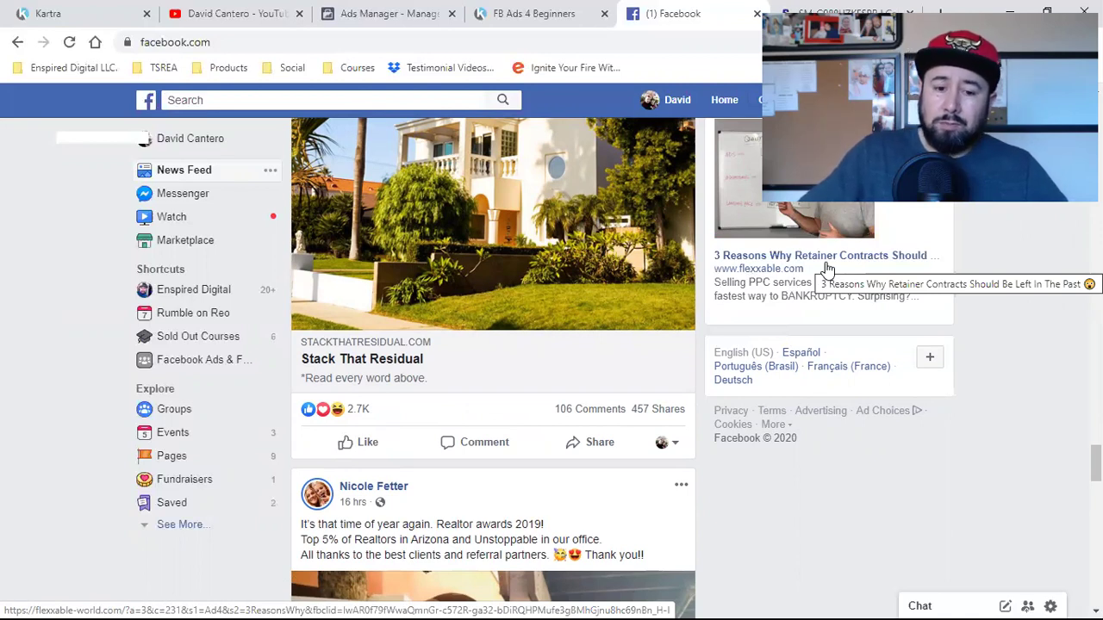
{"action": "mouse_move", "coordinate": [634, 410]}
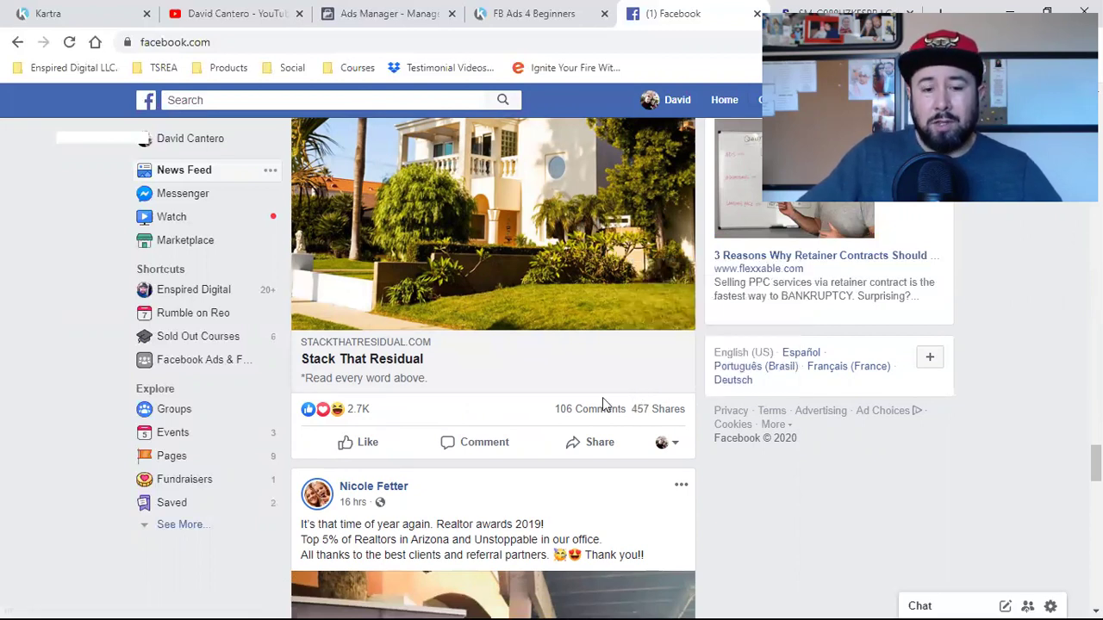
{"action": "mouse_move", "coordinate": [362, 412]}
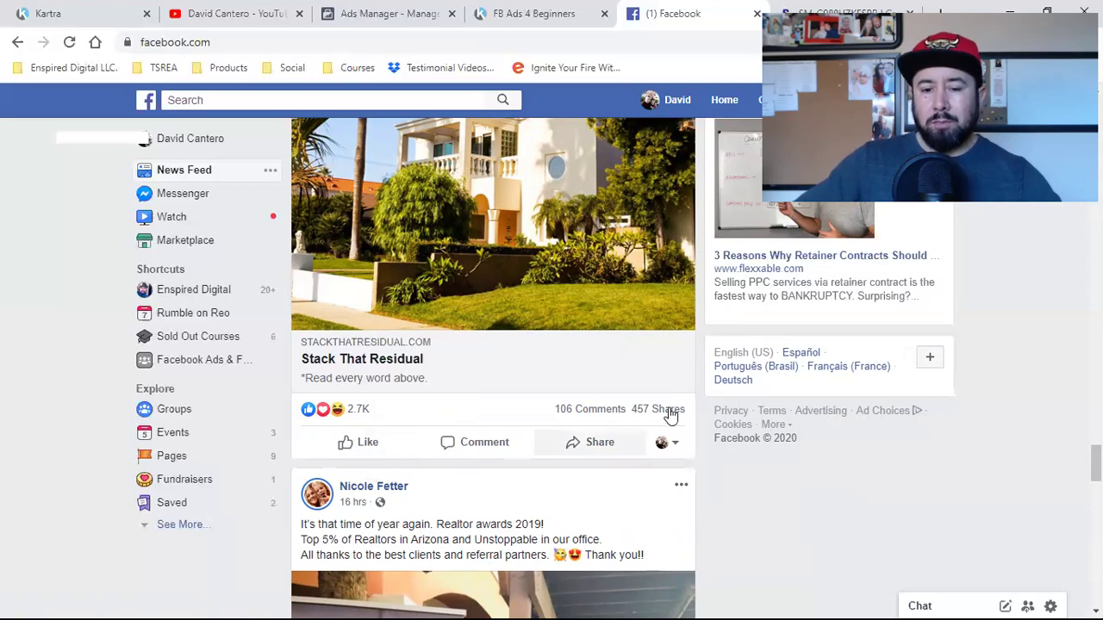
{"action": "mouse_move", "coordinate": [349, 414]}
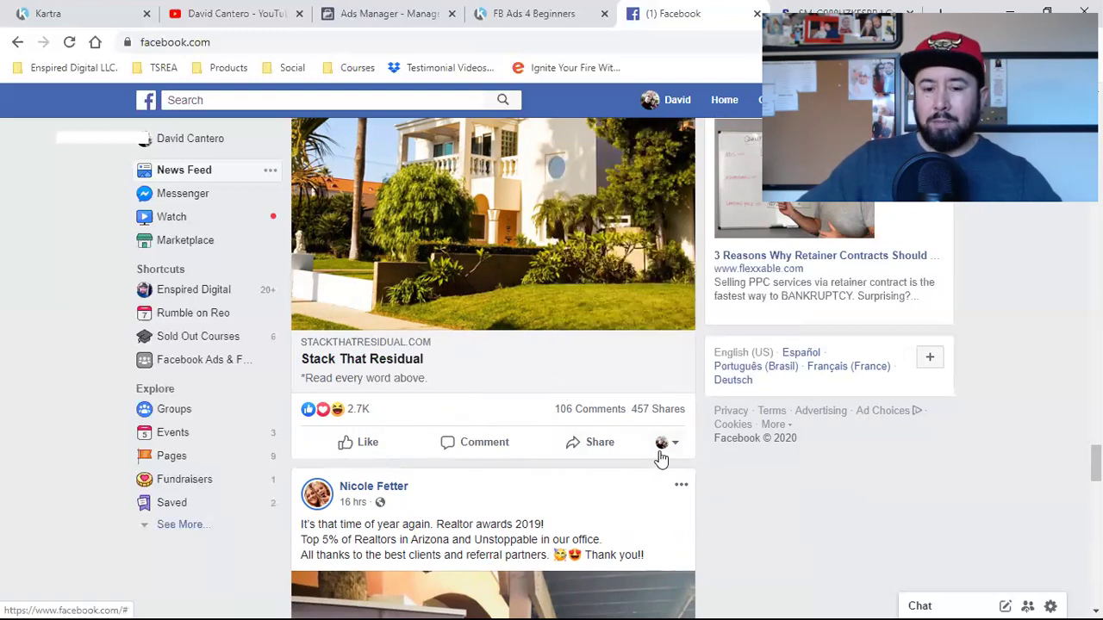
{"action": "scroll", "coordinate": [661, 459], "scroll_direction": "up", "scroll_amount": 2}
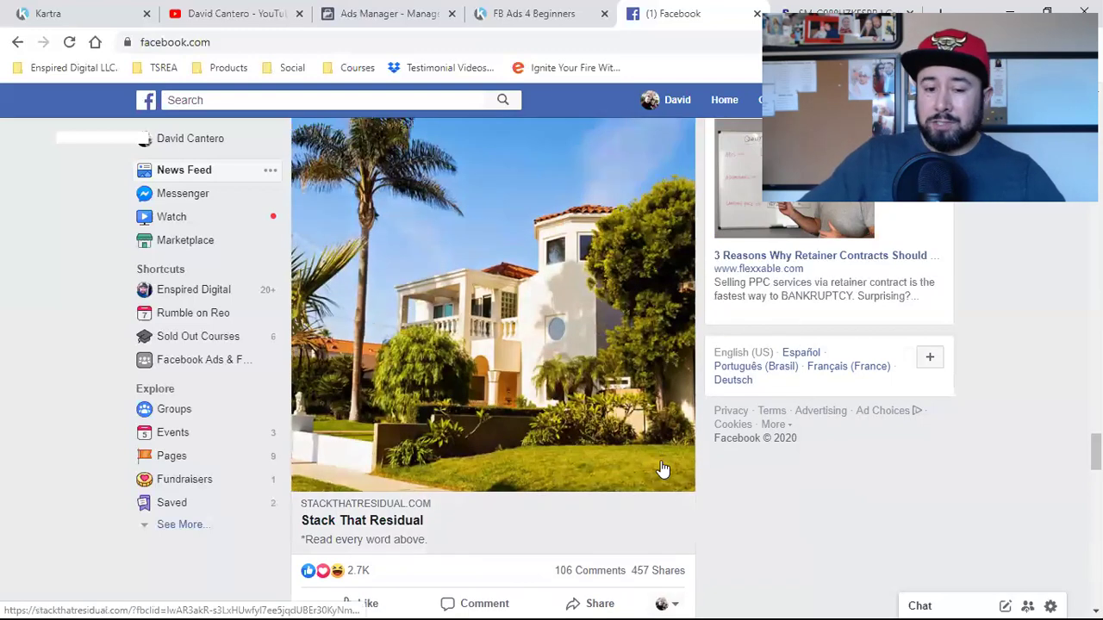
{"action": "scroll", "coordinate": [700, 509], "scroll_direction": "down", "scroll_amount": 2}
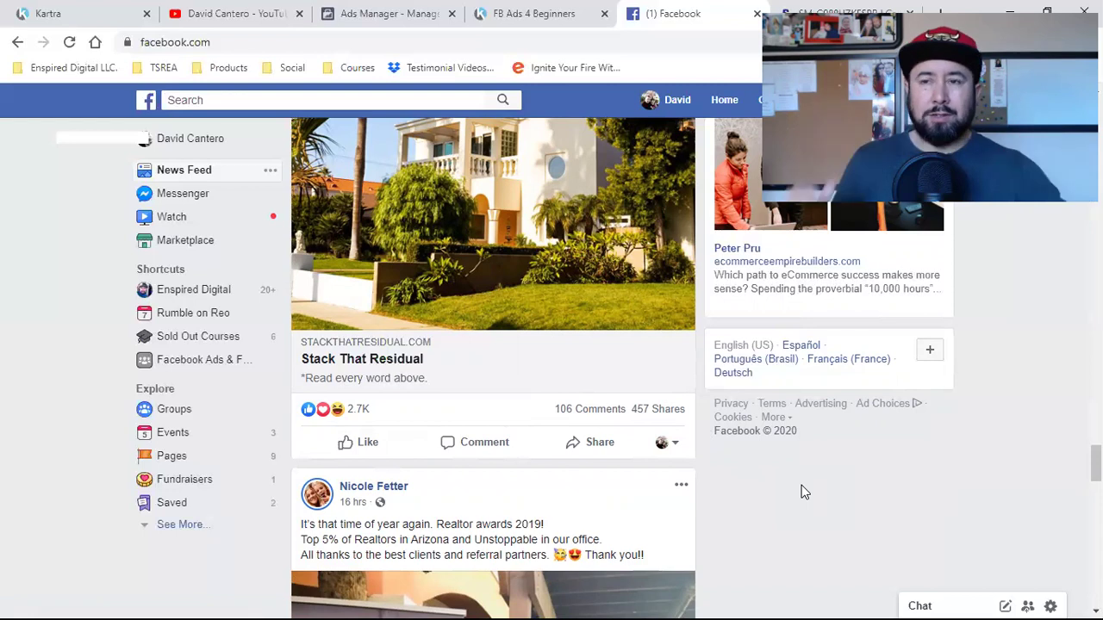
{"action": "scroll", "coordinate": [414, 375], "scroll_direction": "up", "scroll_amount": 2}
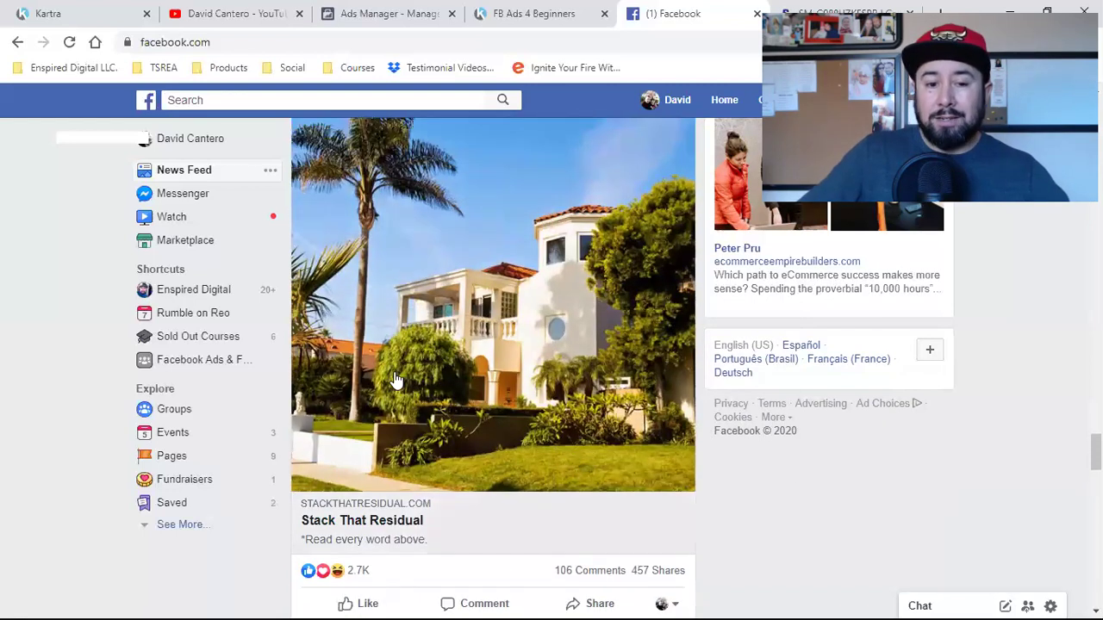
Step: Return to Ads Manager, compare the Traffic objective with Conversions and choose Conversions
{"action": "left_click", "coordinate": [413, 14]}
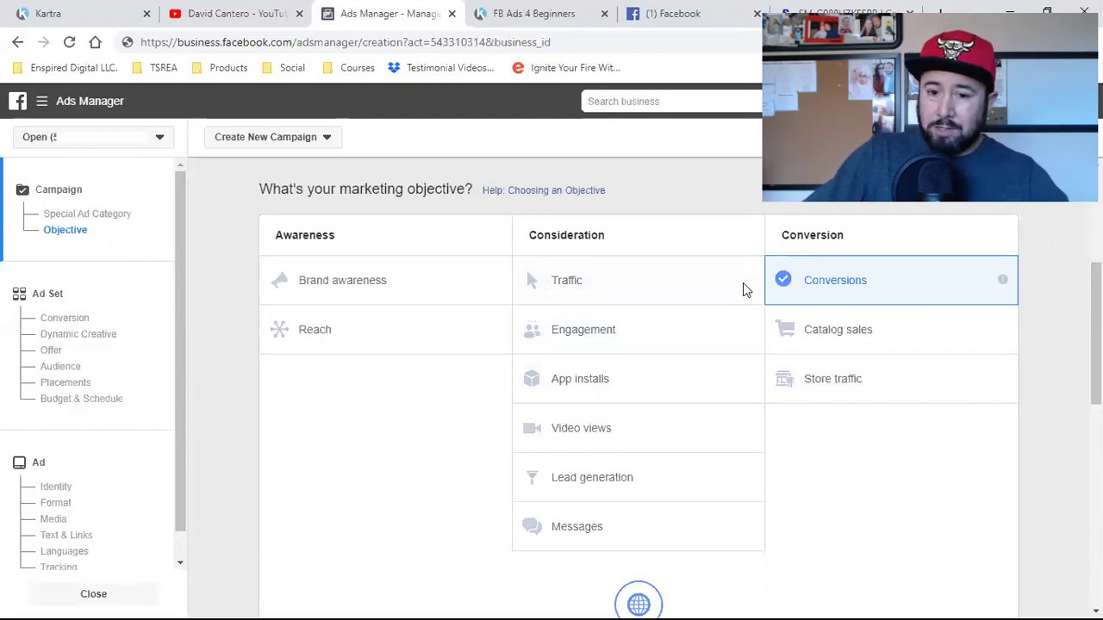
{"action": "mouse_move", "coordinate": [748, 283]}
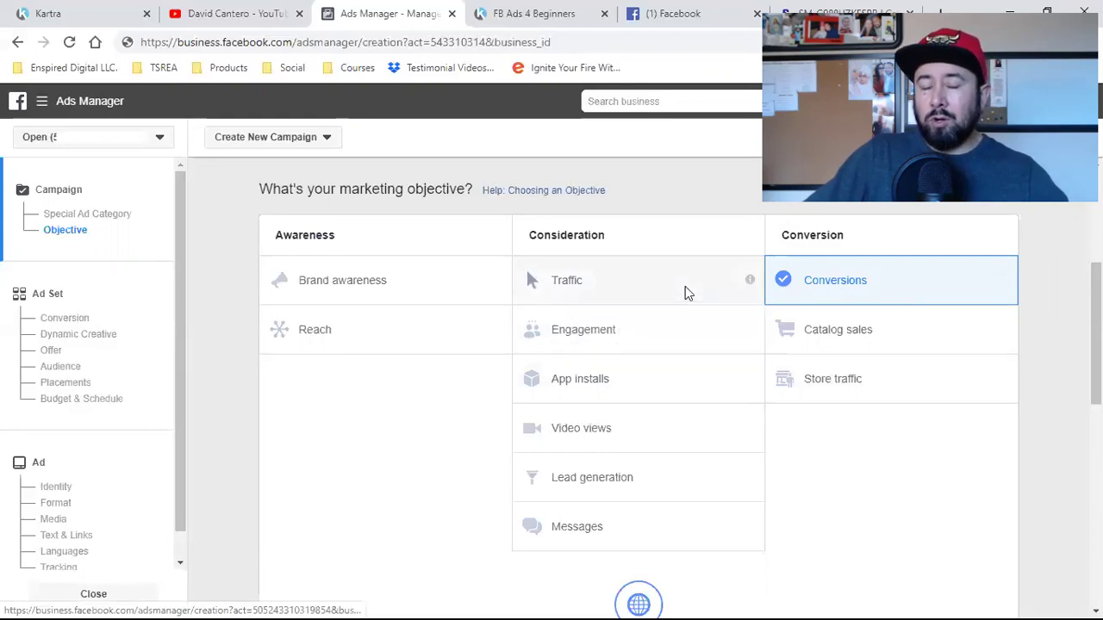
{"action": "left_click", "coordinate": [861, 280]}
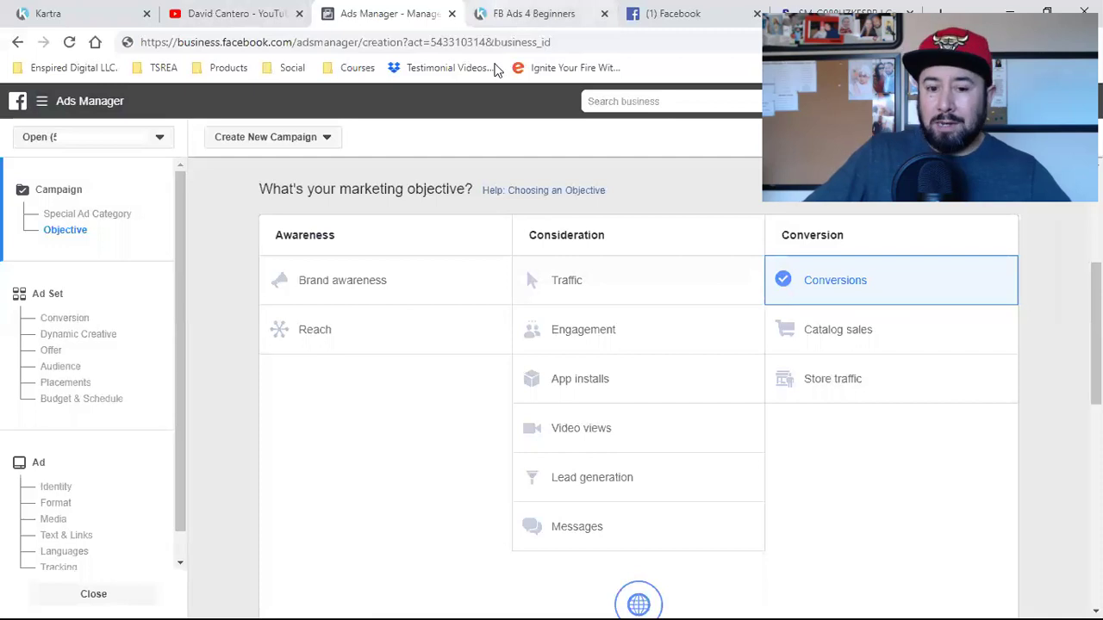
Step: Revisit the FB Ads 4 Beginners landing page, then set the Ads Manager campaign objective to Traffic
{"action": "key", "text": "ctrl+Tab"}
{"action": "left_click", "coordinate": [914, 394]}
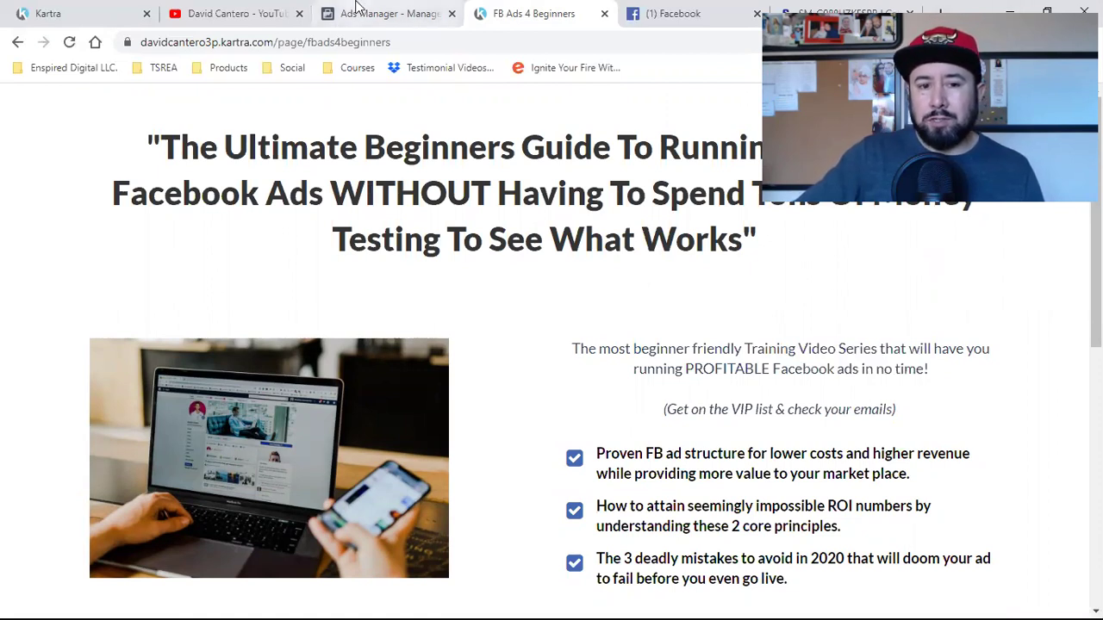
{"action": "left_click", "coordinate": [387, 13]}
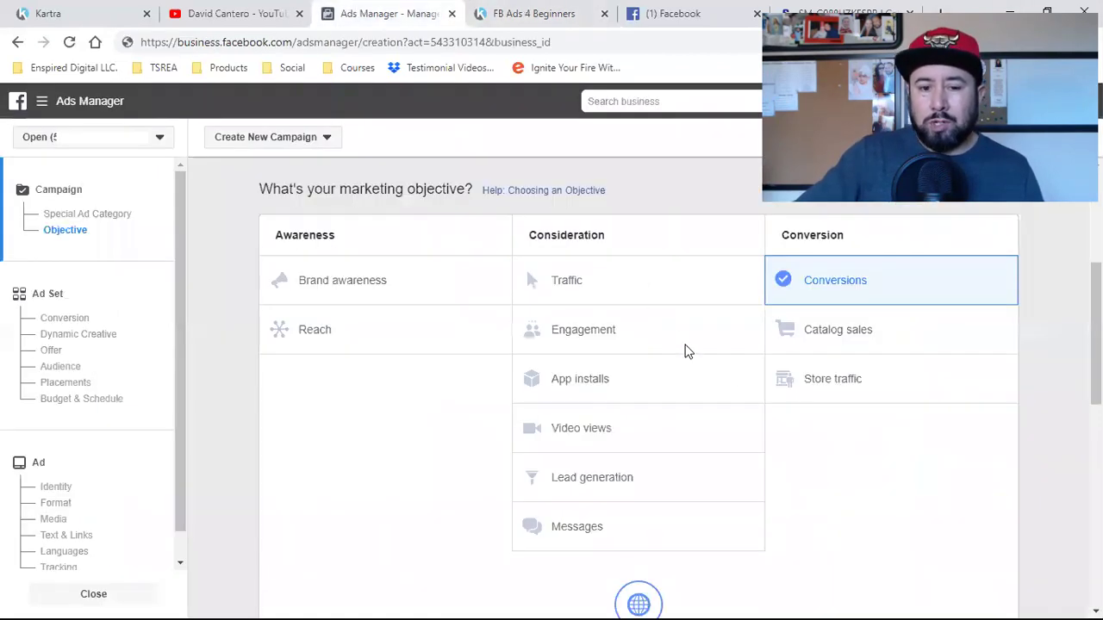
{"action": "left_click", "coordinate": [601, 286]}
Step: Inspect the landing page's tracking events with Facebook Pixel Helper
{"action": "left_click", "coordinate": [538, 13]}
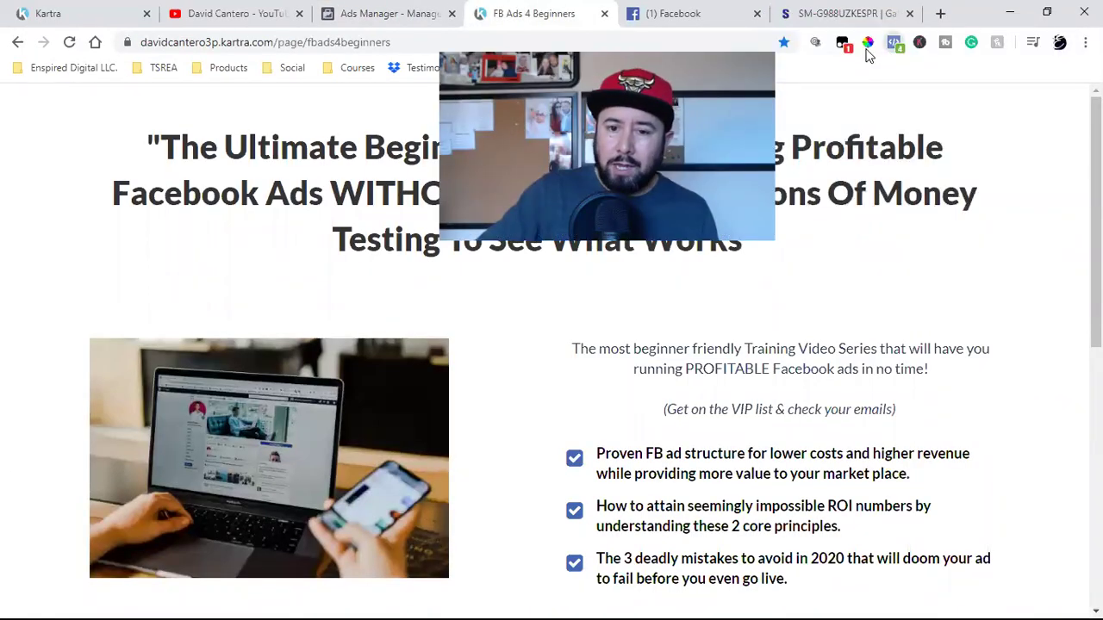
{"action": "left_click", "coordinate": [894, 45]}
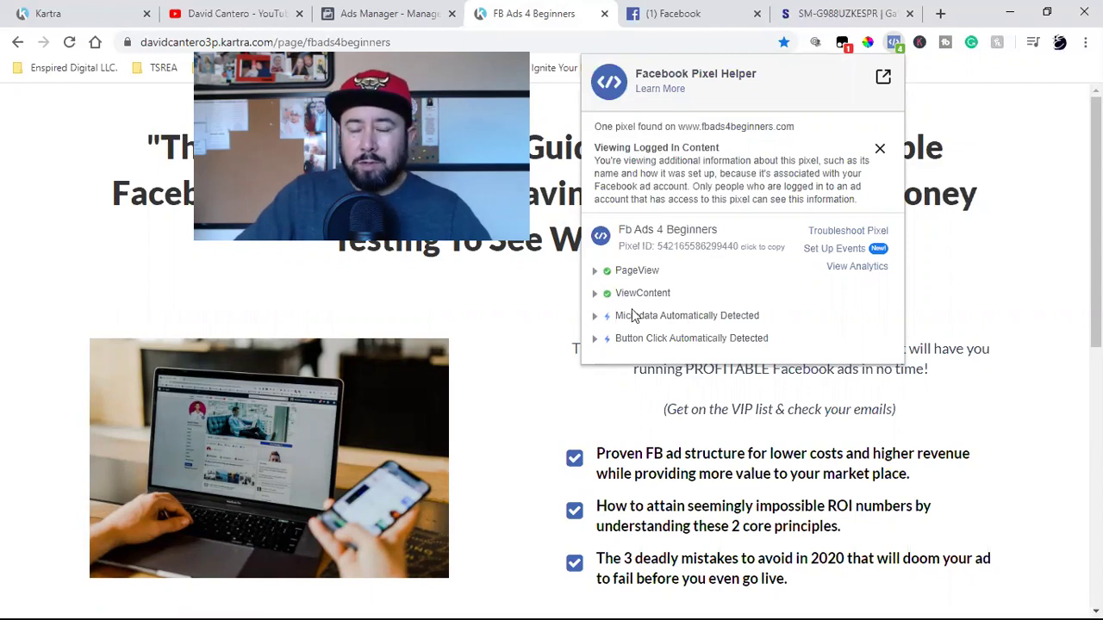
{"action": "left_click", "coordinate": [1028, 401]}
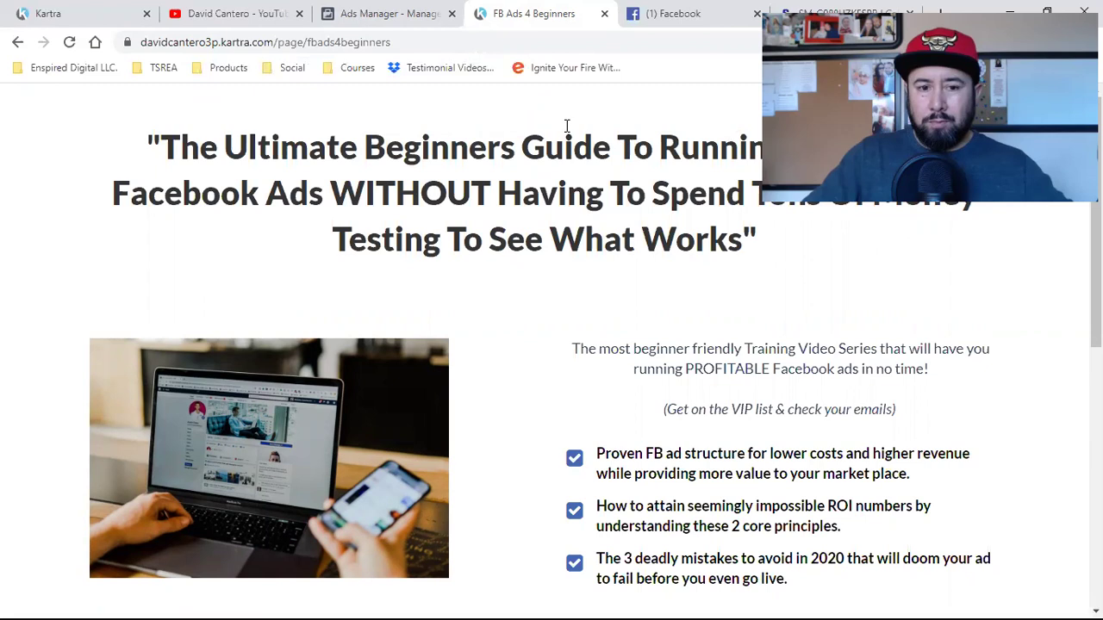
Step: Return to the Ads Manager campaign setup and switch the marketing objective from Traffic to Conversions
{"action": "left_click", "coordinate": [436, 11]}
{"action": "scroll", "coordinate": [812, 405], "scroll_direction": "up", "scroll_amount": 7}
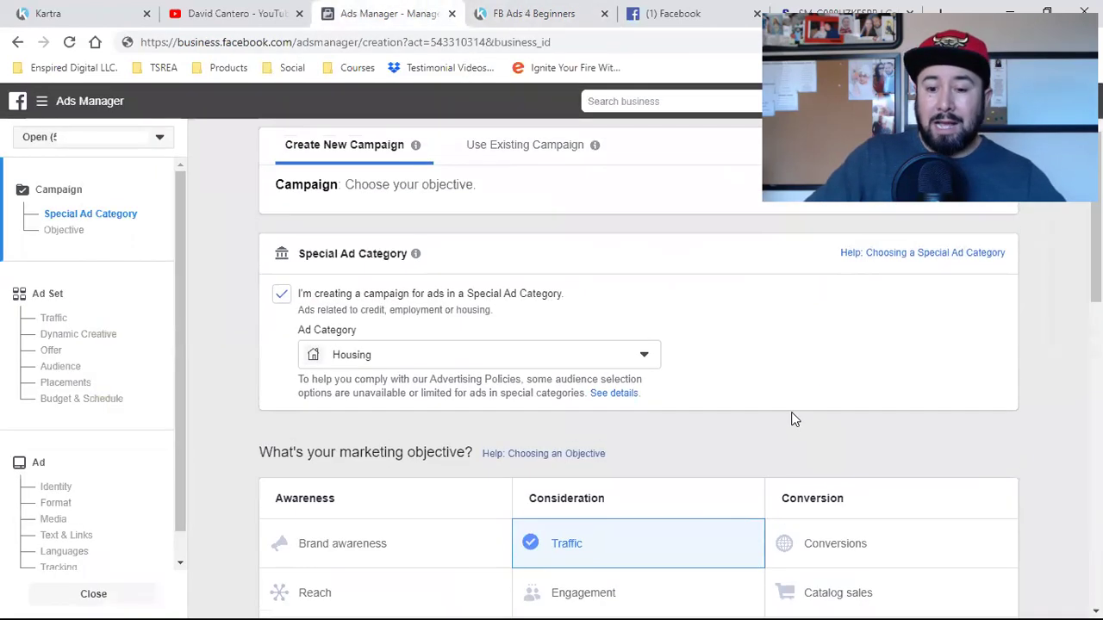
{"action": "scroll", "coordinate": [699, 419], "scroll_direction": "down", "scroll_amount": 1}
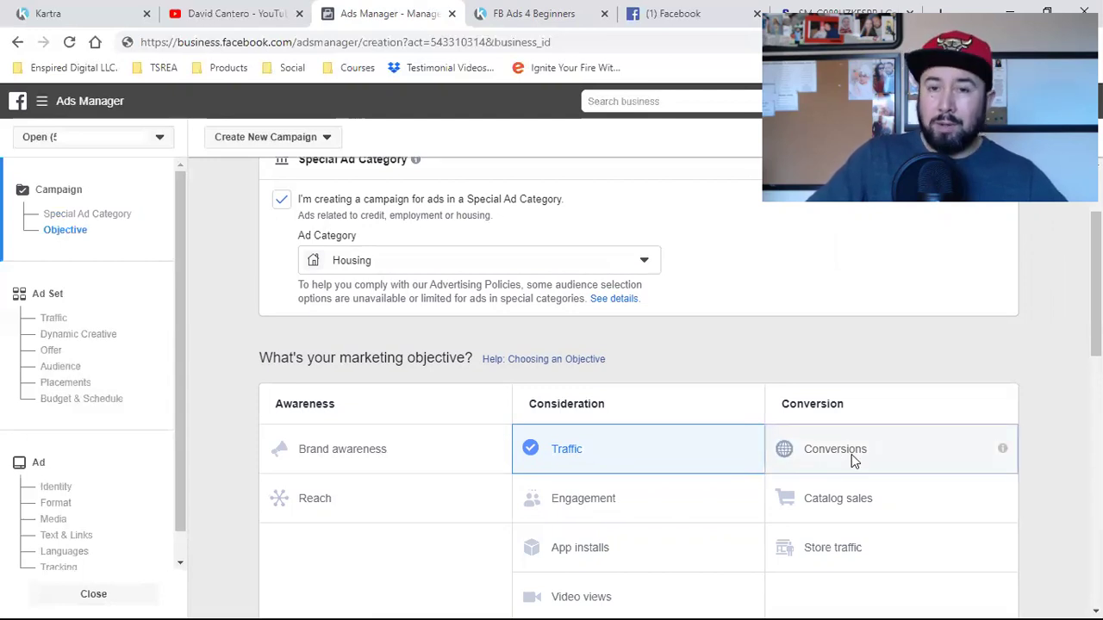
{"action": "left_click", "coordinate": [889, 452]}
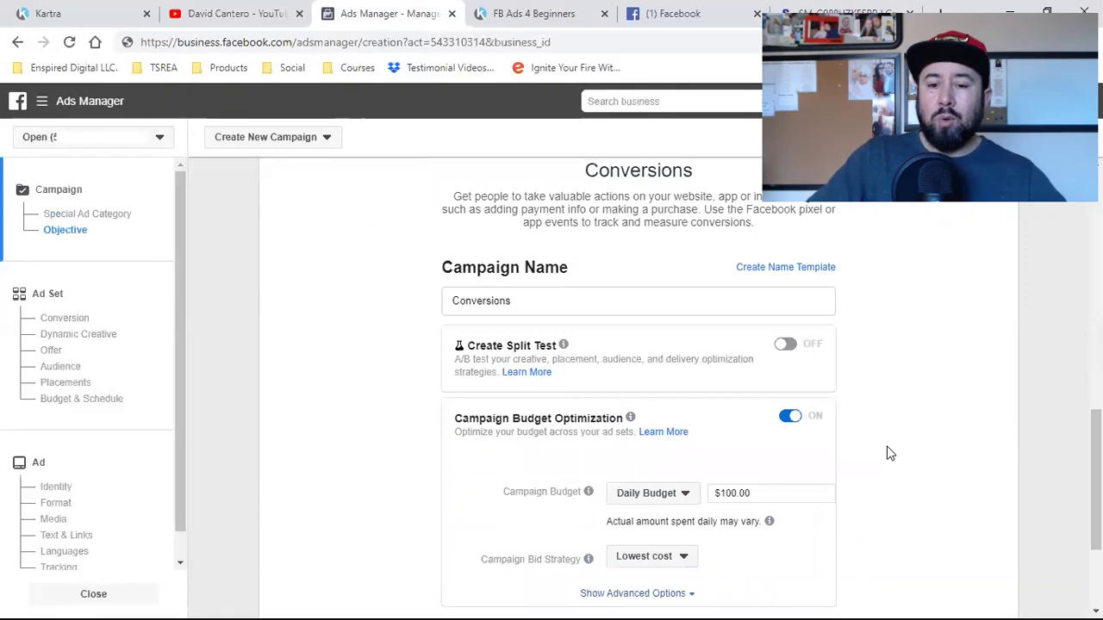
{"action": "scroll", "coordinate": [891, 451], "scroll_direction": "up", "scroll_amount": 5}
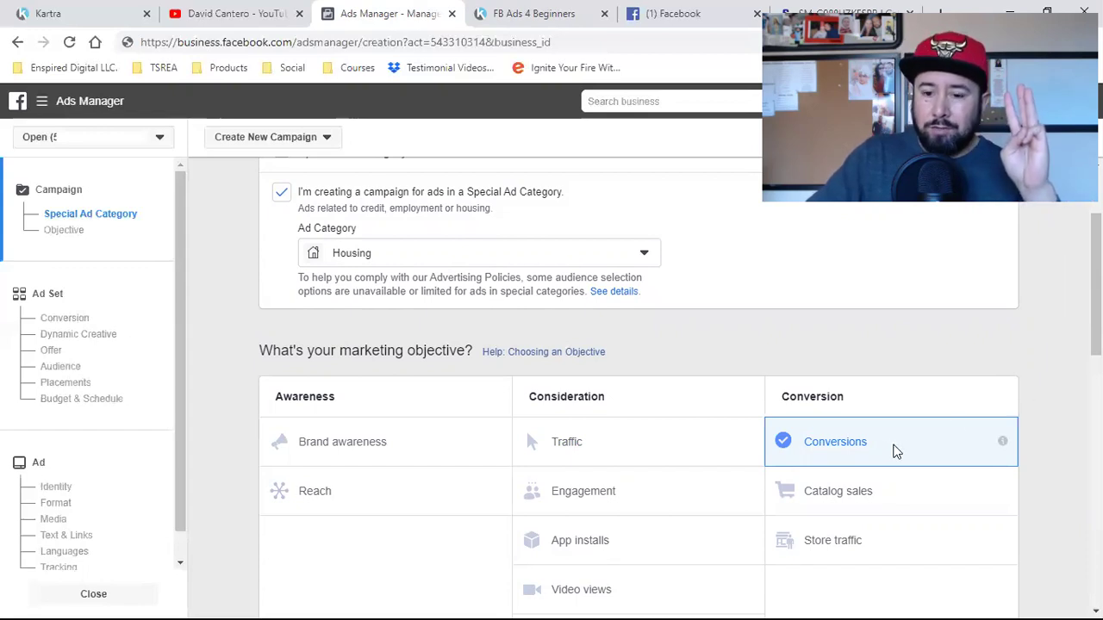
{"action": "mouse_move", "coordinate": [1005, 444]}
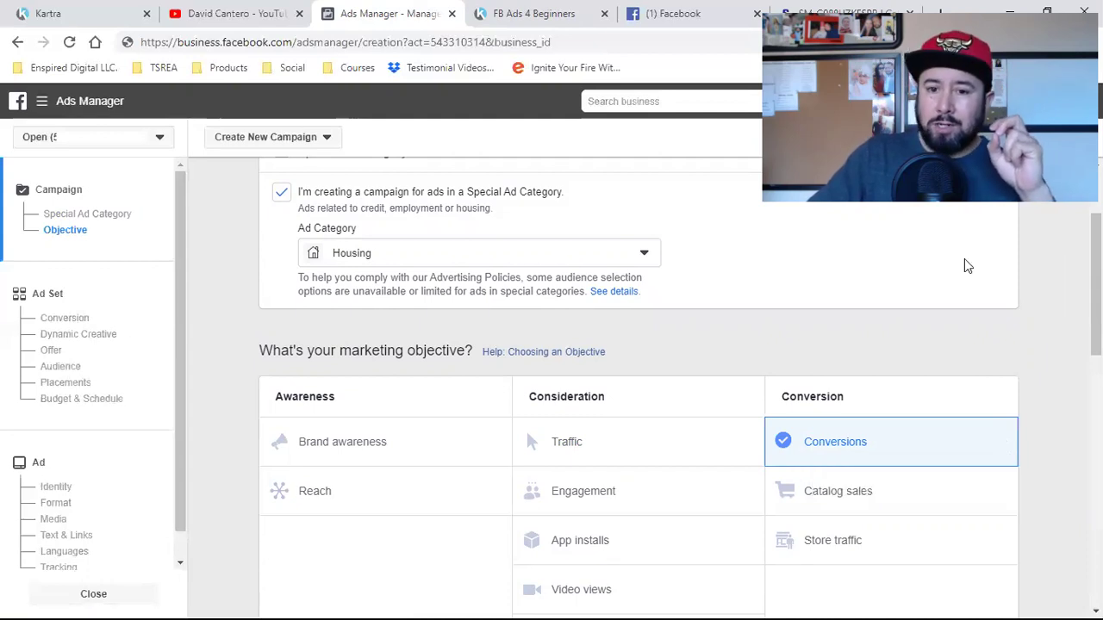
Step: Close the Samsung product page and Facebook feed, then open the VIP opt-in form on the FB Ads 4 Beginners page
{"action": "left_click", "coordinate": [909, 14]}
{"action": "left_click", "coordinate": [909, 14]}
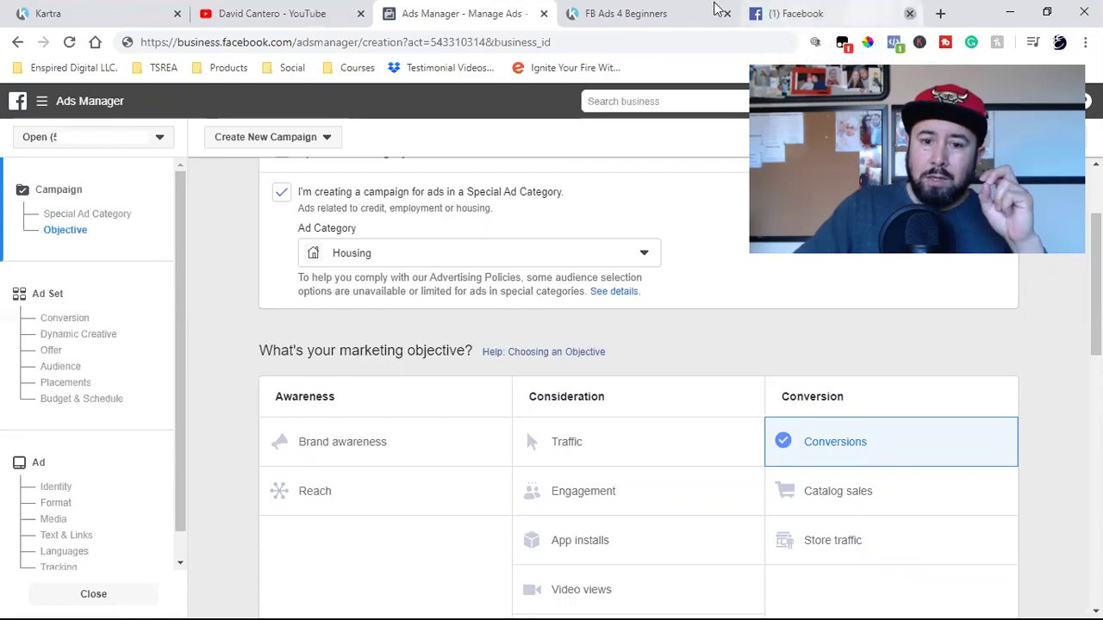
{"action": "left_click", "coordinate": [642, 12]}
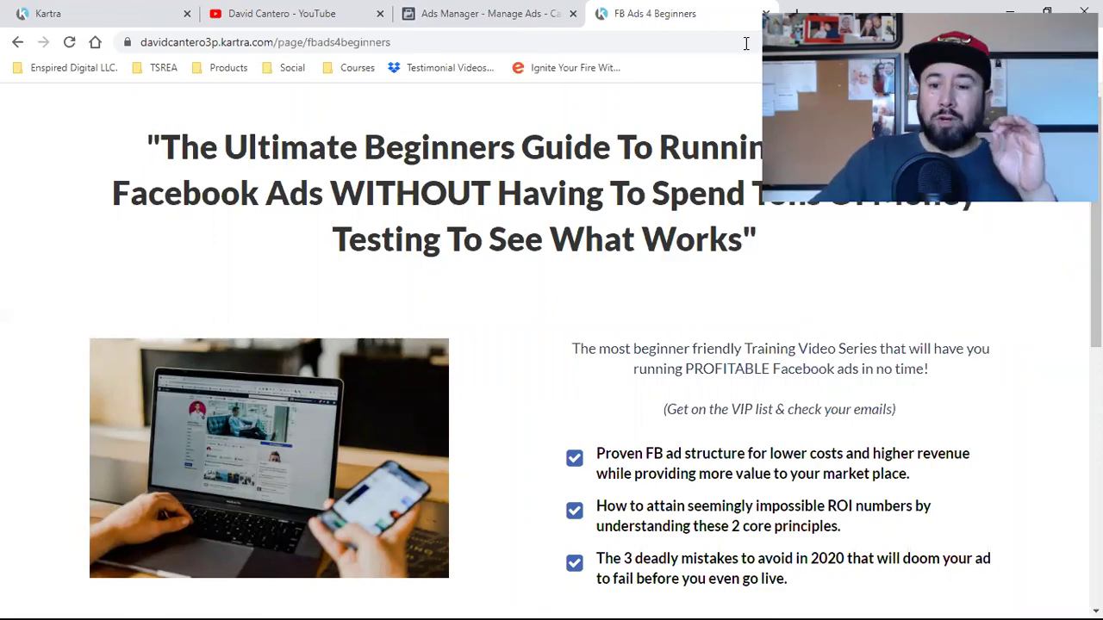
{"action": "scroll", "coordinate": [850, 293], "scroll_direction": "down", "scroll_amount": 4}
{"action": "left_click", "coordinate": [848, 345]}
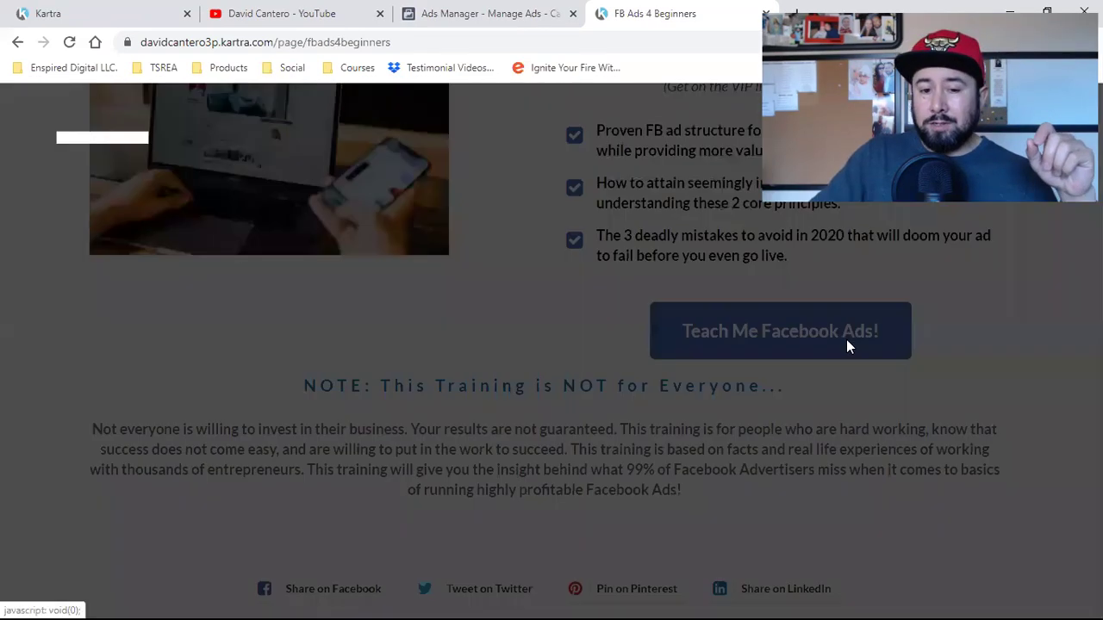
Step: Edit the email address in the VIP opt-in form and submit the form
{"action": "left_click", "coordinate": [348, 498]}
{"action": "key", "text": "BackSpace"}
{"action": "key", "text": "BackSpace"}
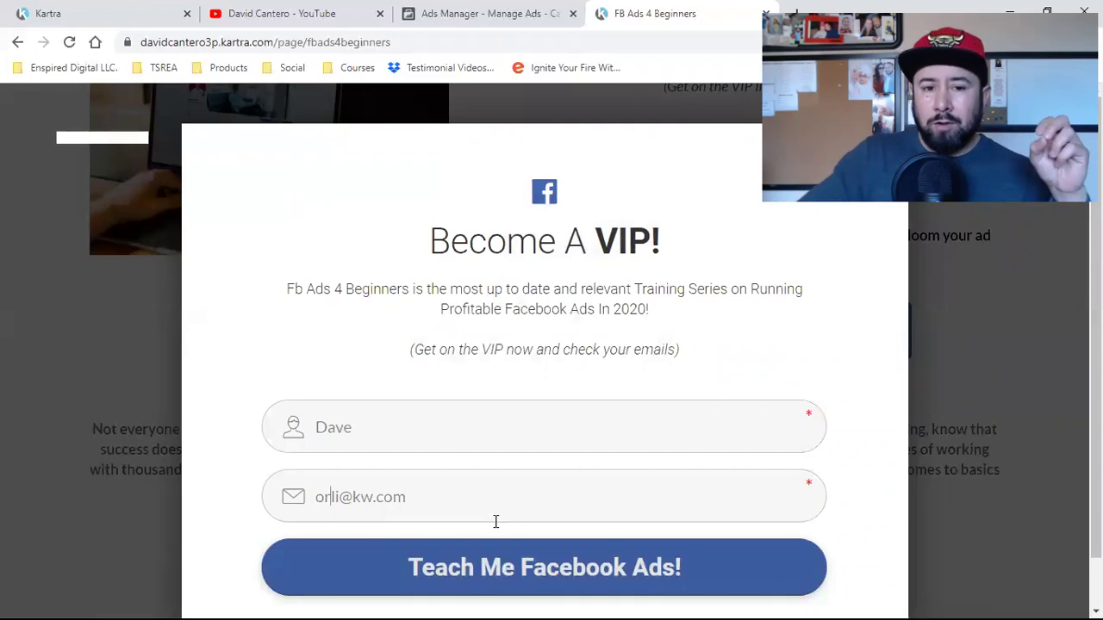
{"action": "key", "text": "ctrl+shift+Tab"}
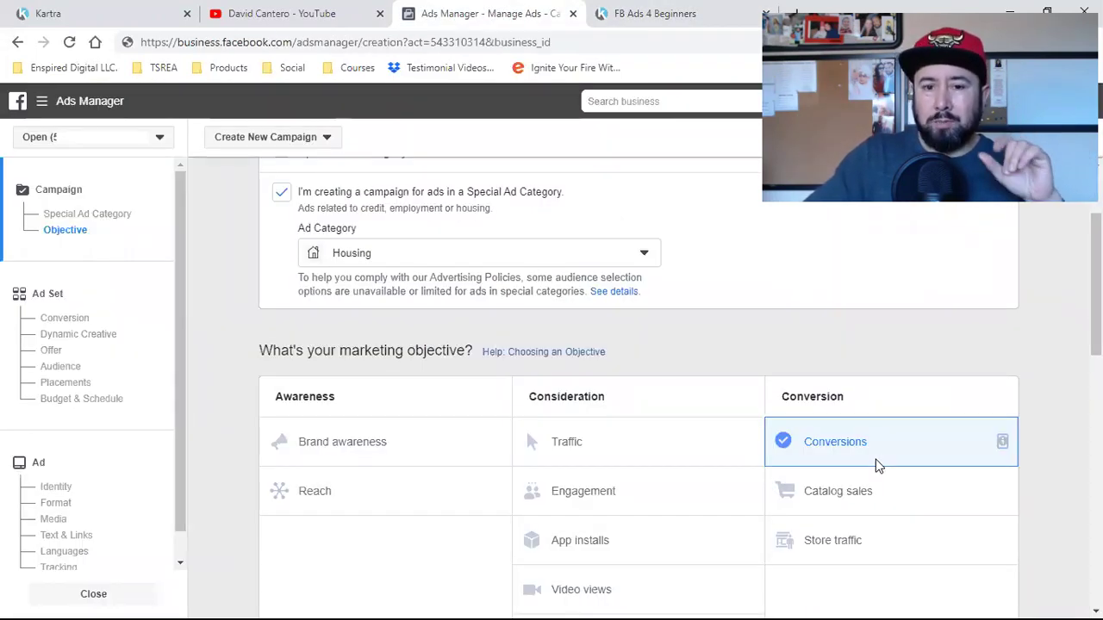
{"action": "left_click", "coordinate": [638, 13]}
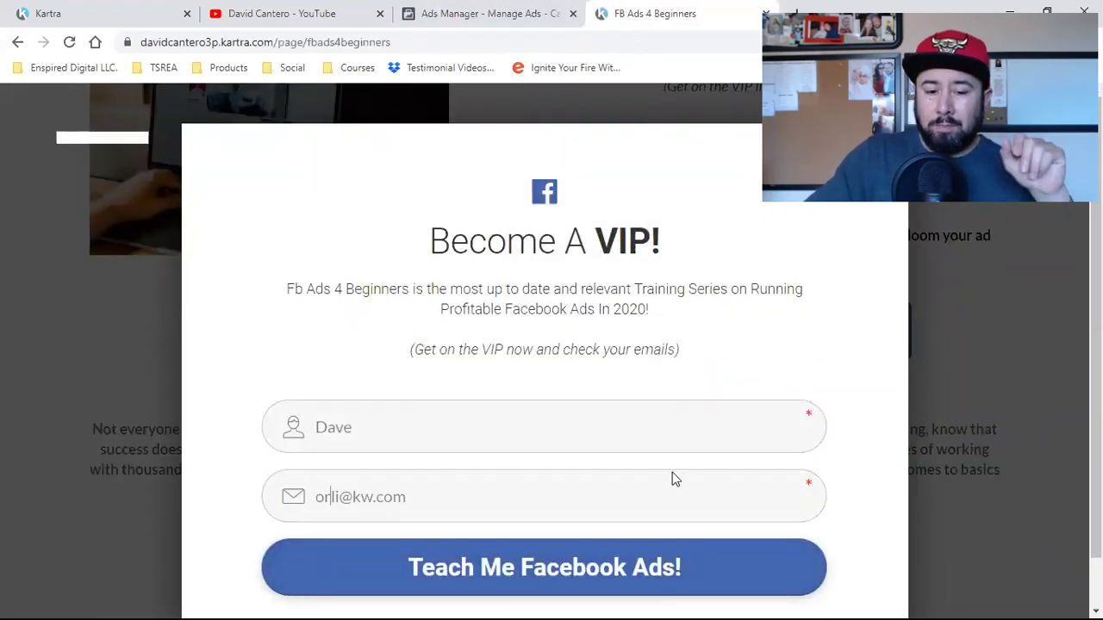
{"action": "left_click", "coordinate": [614, 569]}
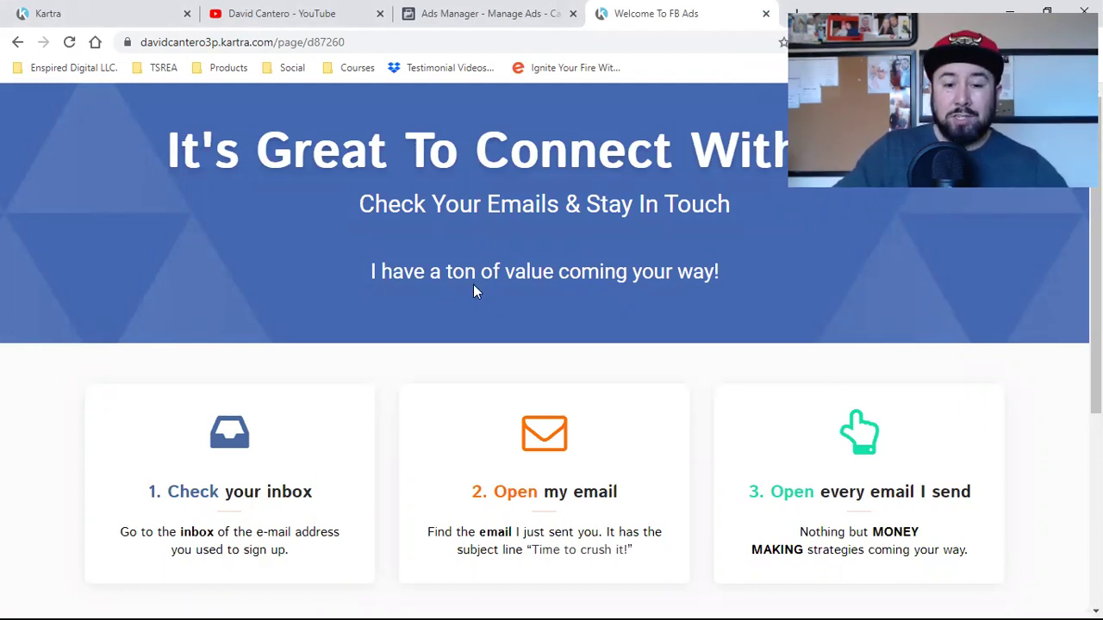
Step: Review the thank-you page's three email steps and preview the Kartra Pages site it links to
{"action": "scroll", "coordinate": [838, 355], "scroll_direction": "down", "scroll_amount": 2}
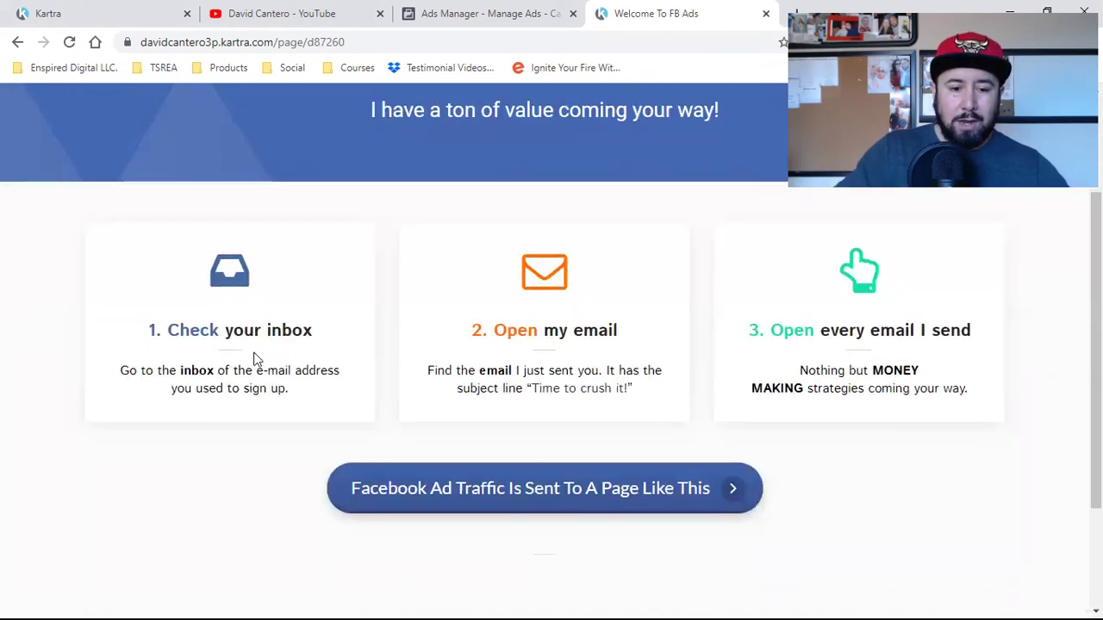
{"action": "scroll", "coordinate": [709, 352], "scroll_direction": "down", "scroll_amount": 2}
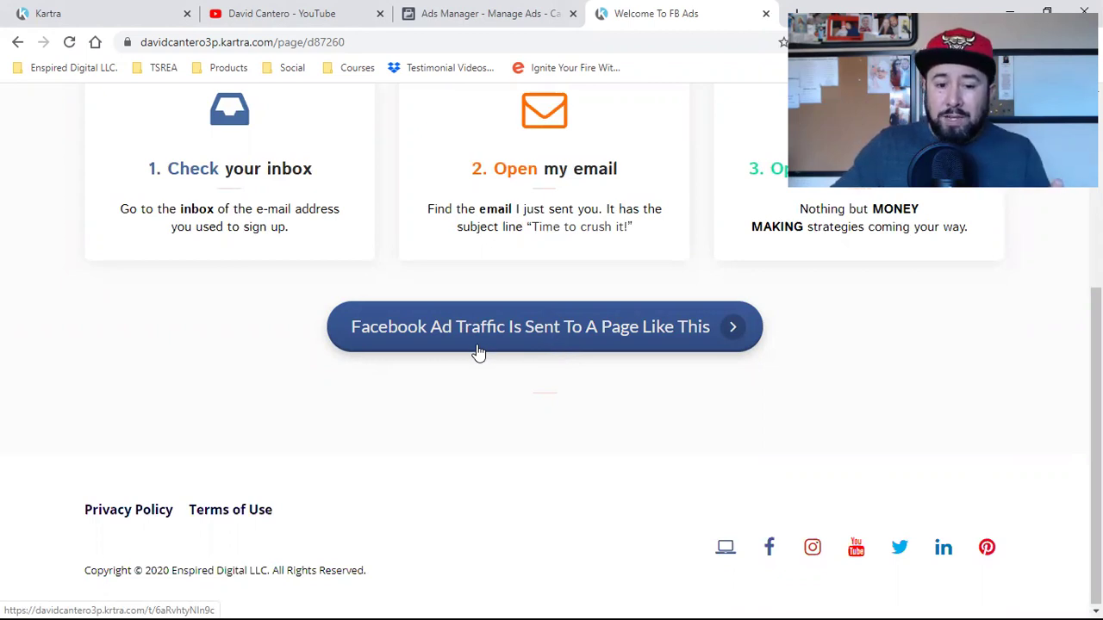
{"action": "left_click", "coordinate": [586, 332]}
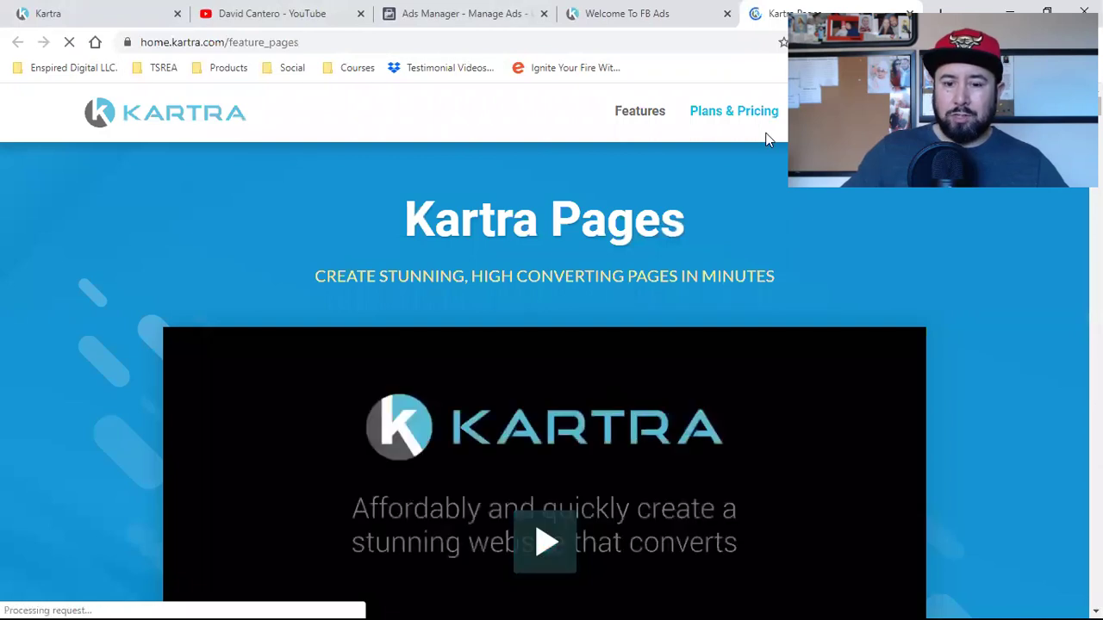
{"action": "left_click", "coordinate": [910, 15]}
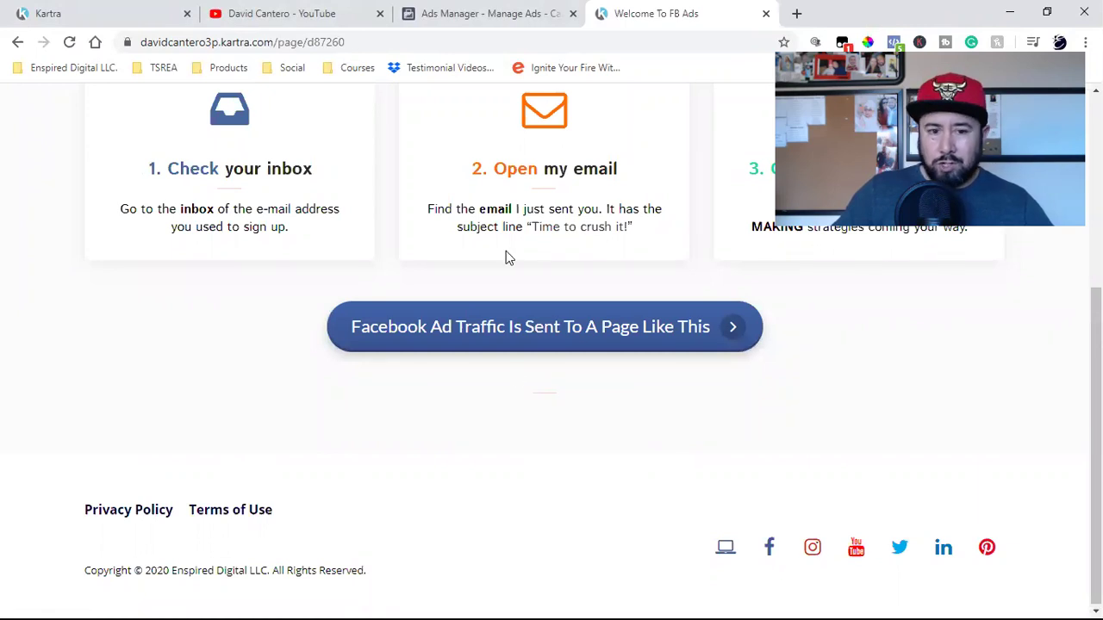
Step: Set the Ads Manager campaign objective to Video views and turn off Campaign Budget Optimization
{"action": "left_click", "coordinate": [463, 10]}
{"action": "scroll", "coordinate": [746, 413], "scroll_direction": "down", "scroll_amount": 4}
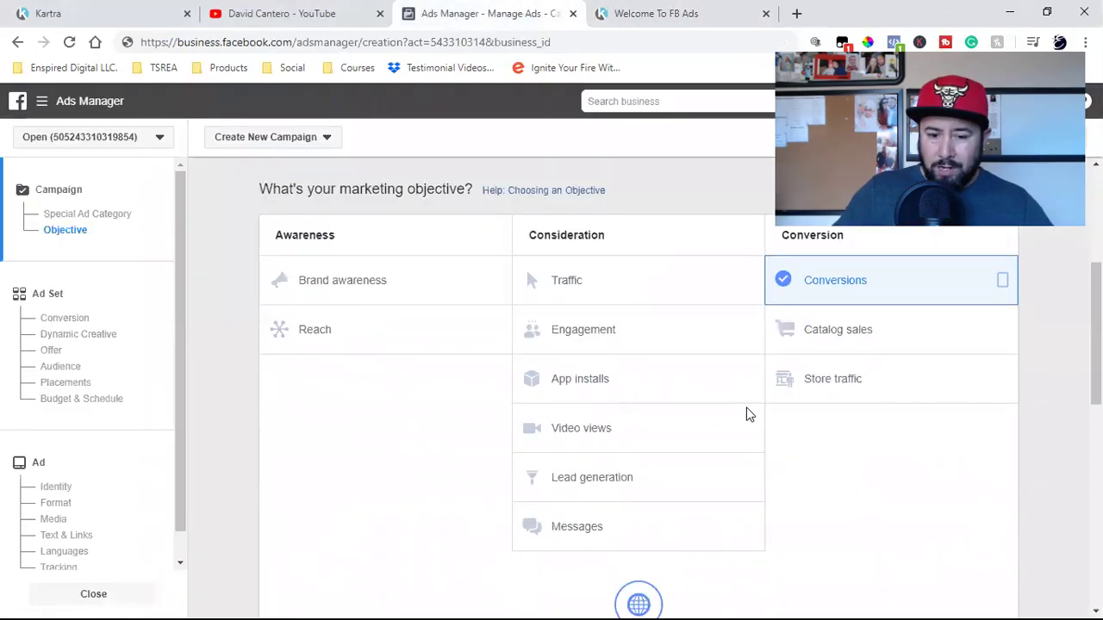
{"action": "scroll", "coordinate": [741, 413], "scroll_direction": "up", "scroll_amount": 2}
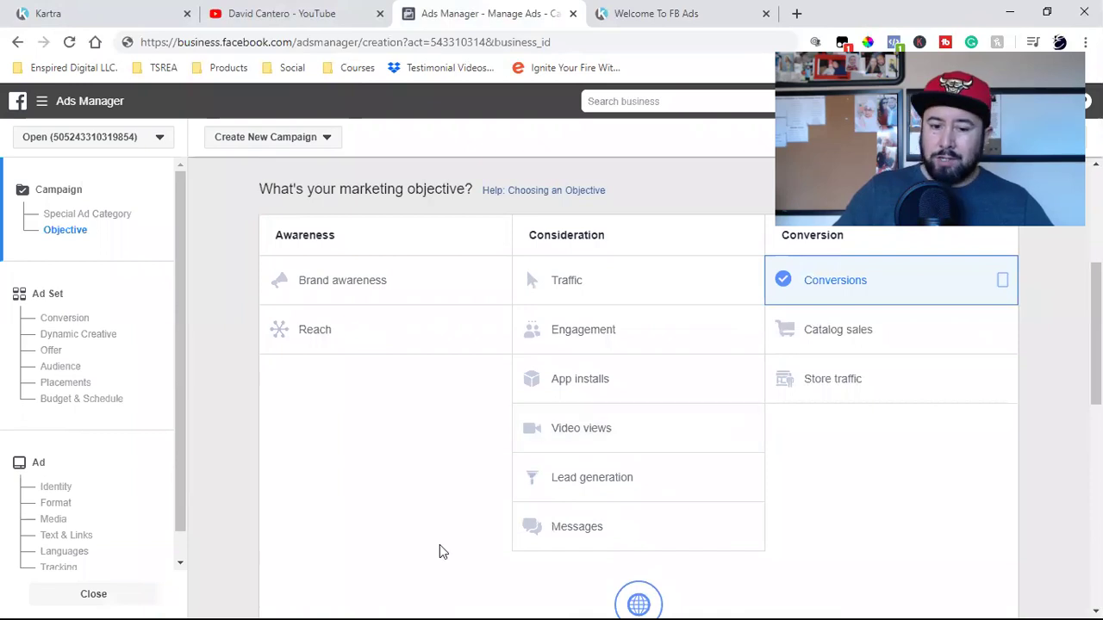
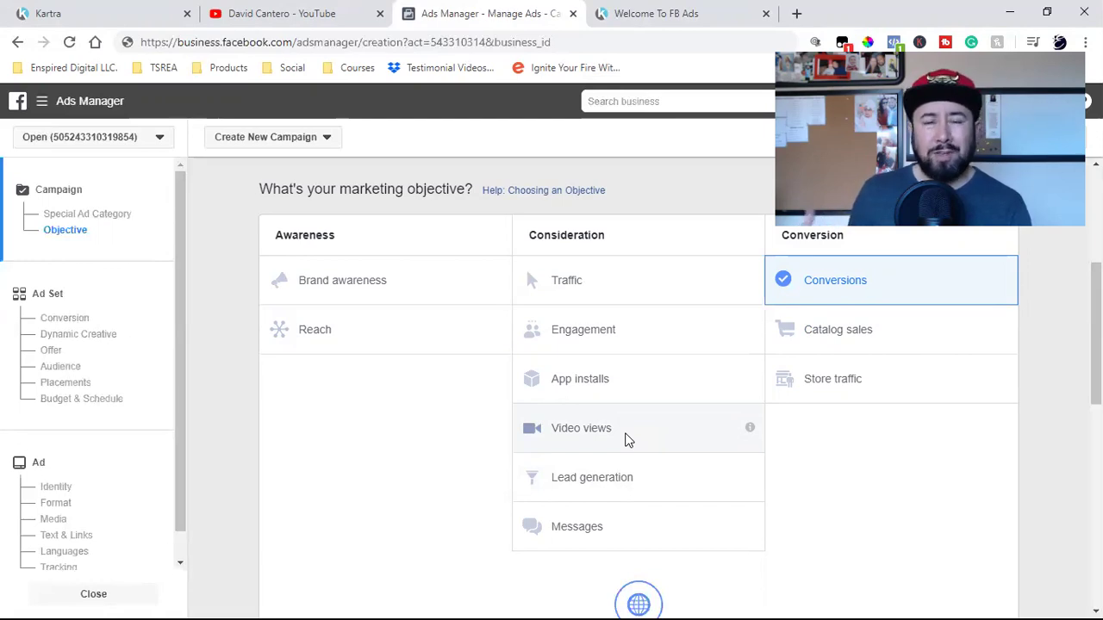
{"action": "left_click", "coordinate": [626, 439]}
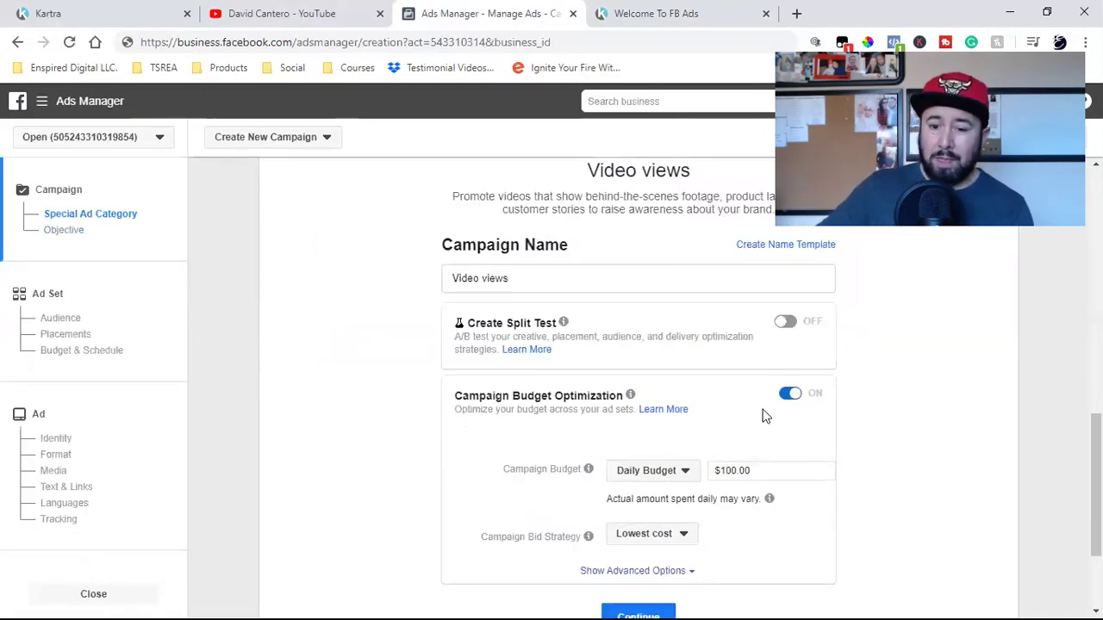
{"action": "left_click", "coordinate": [788, 396]}
{"action": "scroll", "coordinate": [773, 448], "scroll_direction": "up", "scroll_amount": 4}
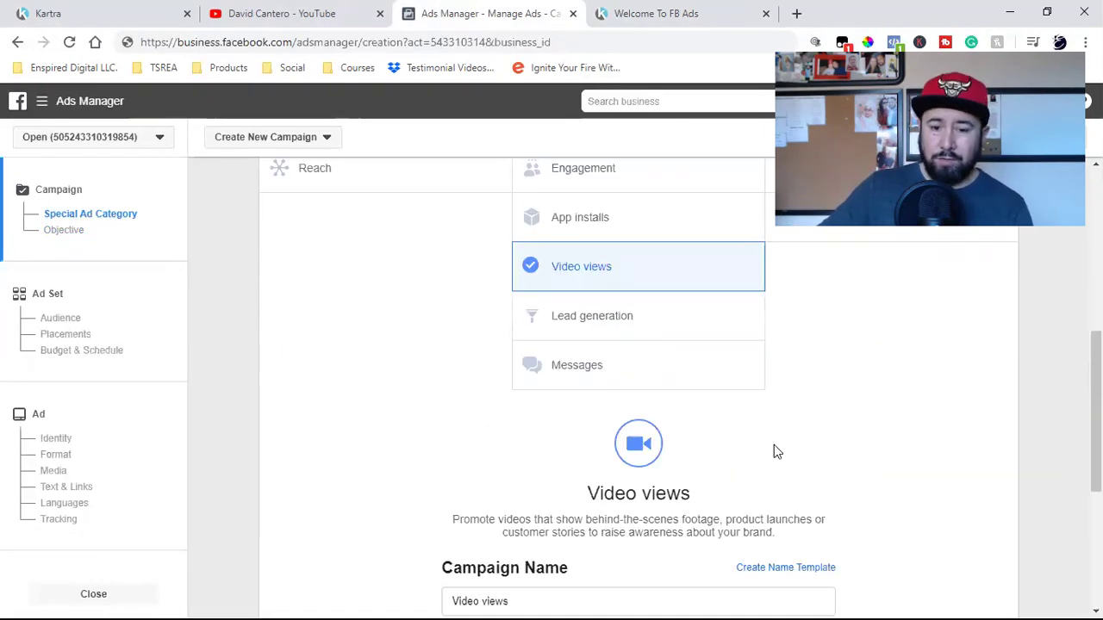
{"action": "scroll", "coordinate": [772, 454], "scroll_direction": "up", "scroll_amount": 2}
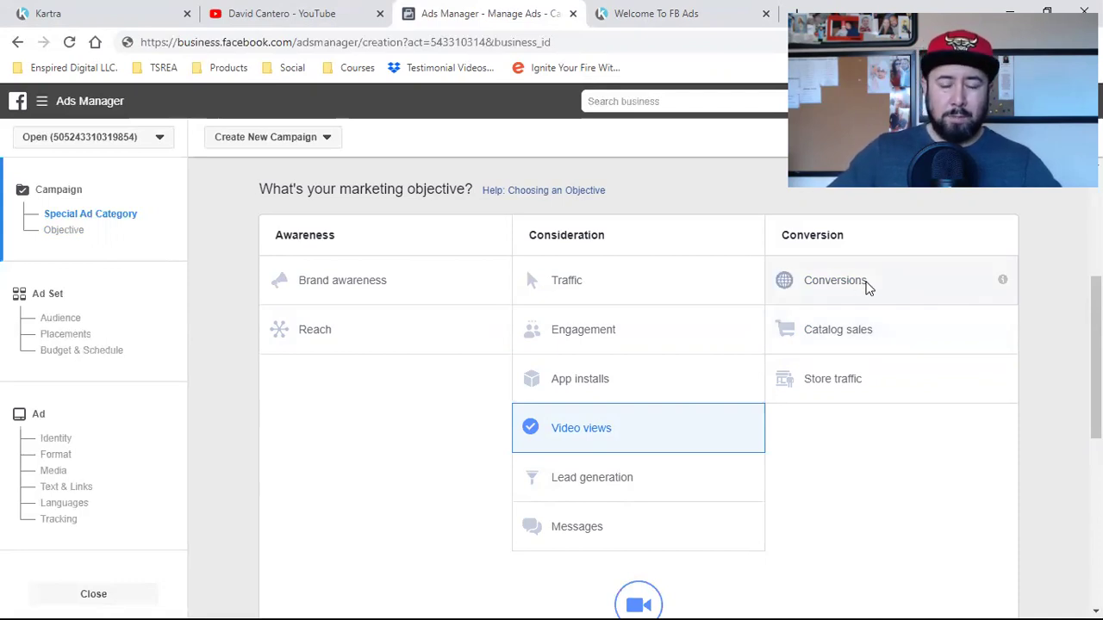
Step: Set the campaign objective to Lead generation and open the ad's Identity settings
{"action": "left_click", "coordinate": [608, 483]}
{"action": "scroll", "coordinate": [689, 479], "scroll_direction": "up", "scroll_amount": 5}
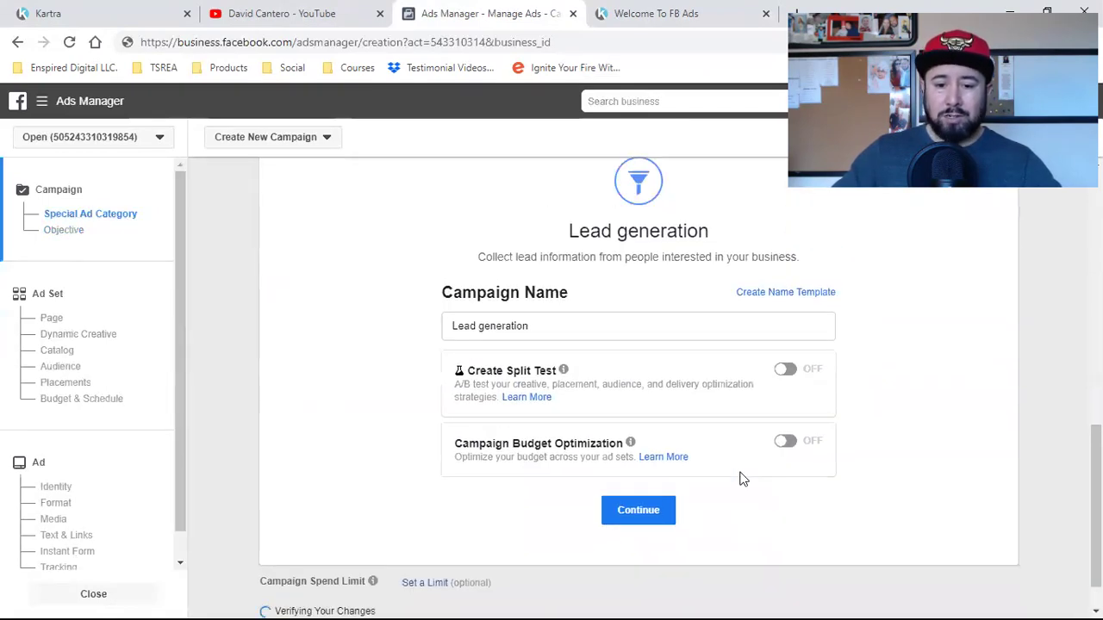
{"action": "scroll", "coordinate": [722, 455], "scroll_direction": "down", "scroll_amount": 2}
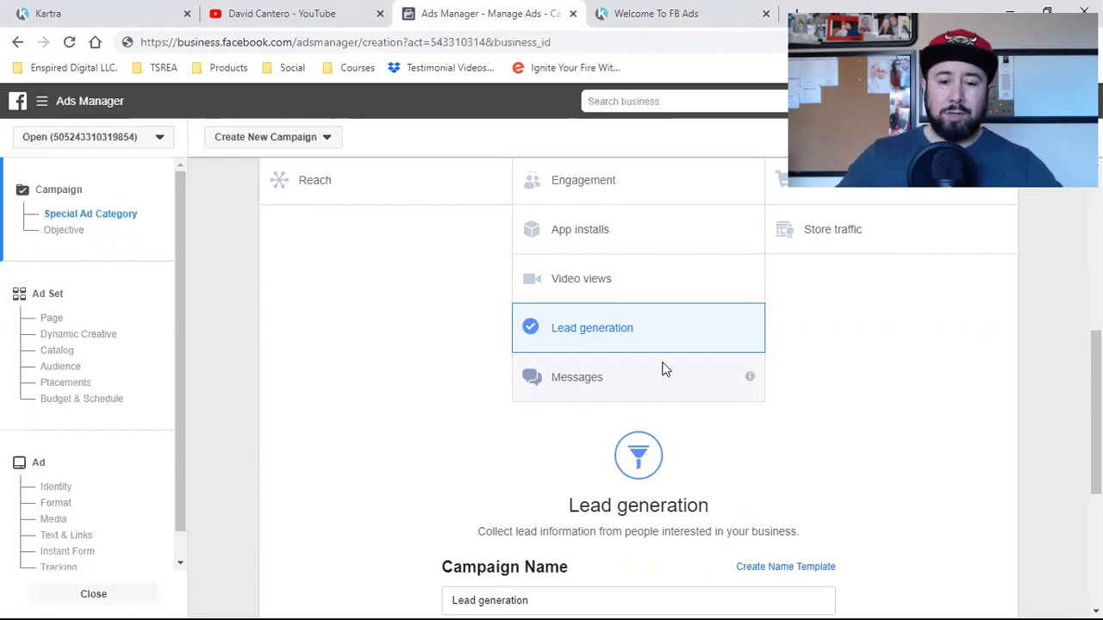
{"action": "scroll", "coordinate": [664, 369], "scroll_direction": "up", "scroll_amount": 2}
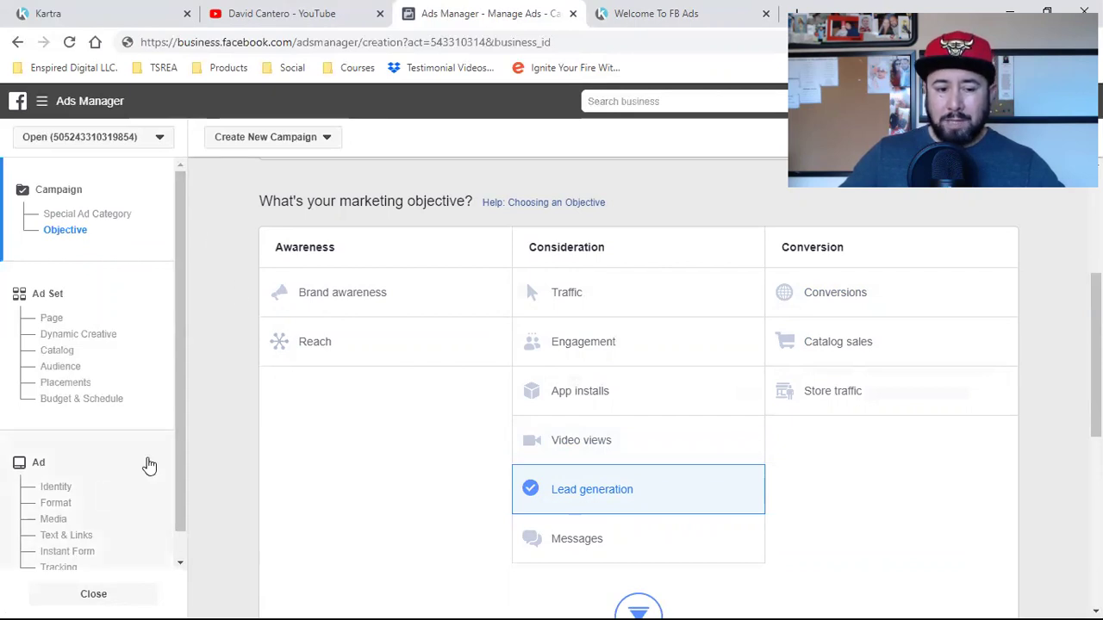
{"action": "left_click", "coordinate": [57, 488]}
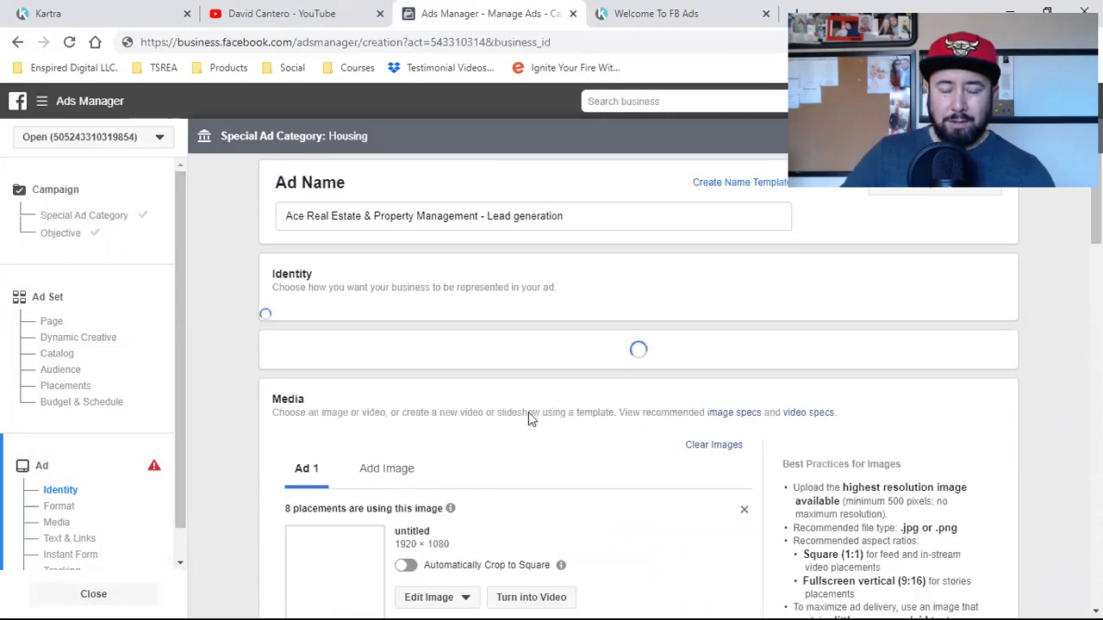
Step: Load fbads4beginners.com in place of the thank-you page and select the landing page's address
{"action": "left_click", "coordinate": [686, 7]}
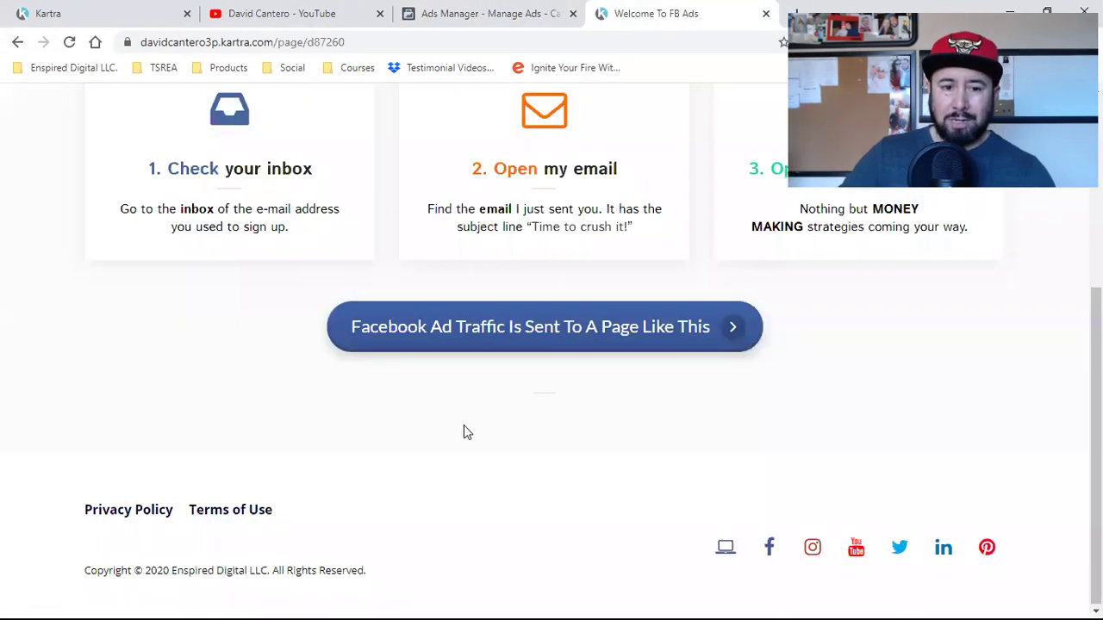
{"action": "scroll", "coordinate": [464, 425], "scroll_direction": "up", "scroll_amount": 4}
{"action": "left_click", "coordinate": [362, 44]}
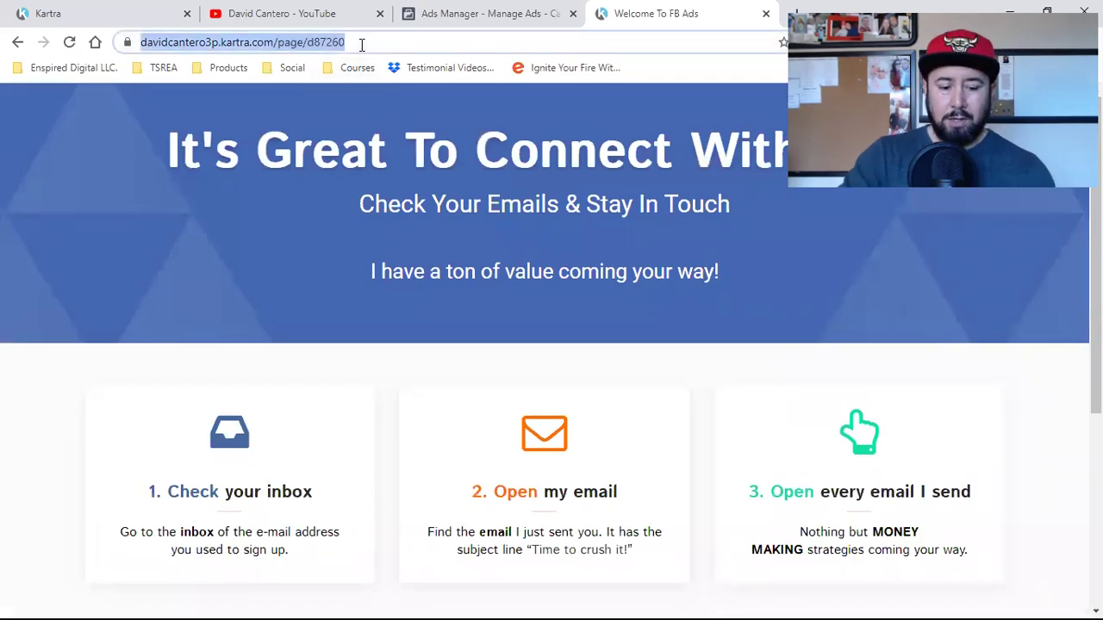
{"action": "type", "text": "fb"}
{"action": "key", "text": "Return"}
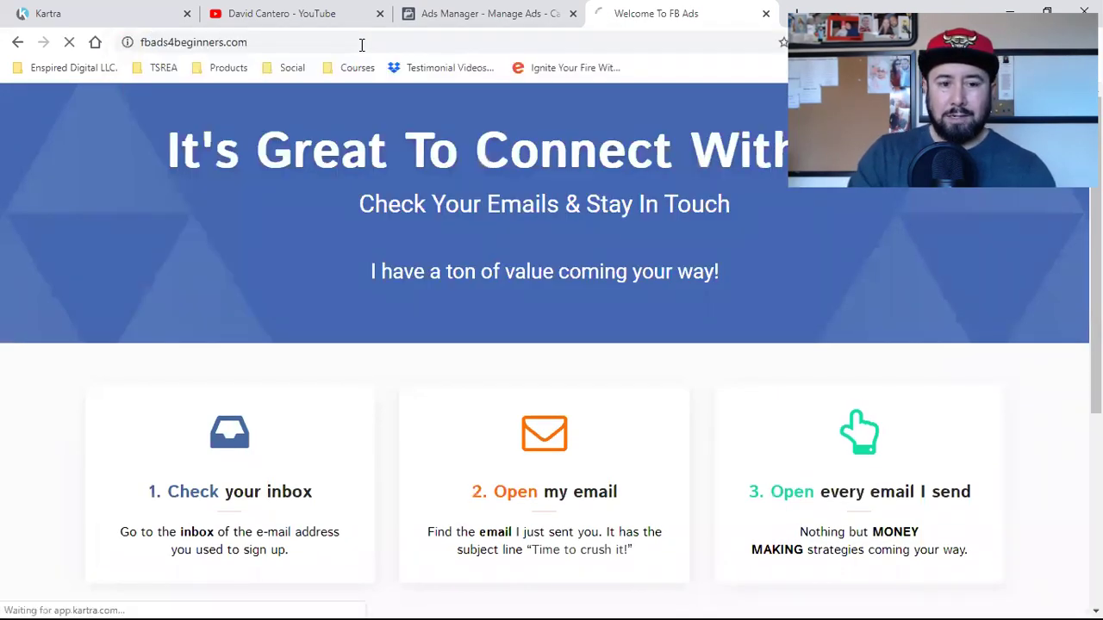
{"action": "left_click", "coordinate": [362, 45]}
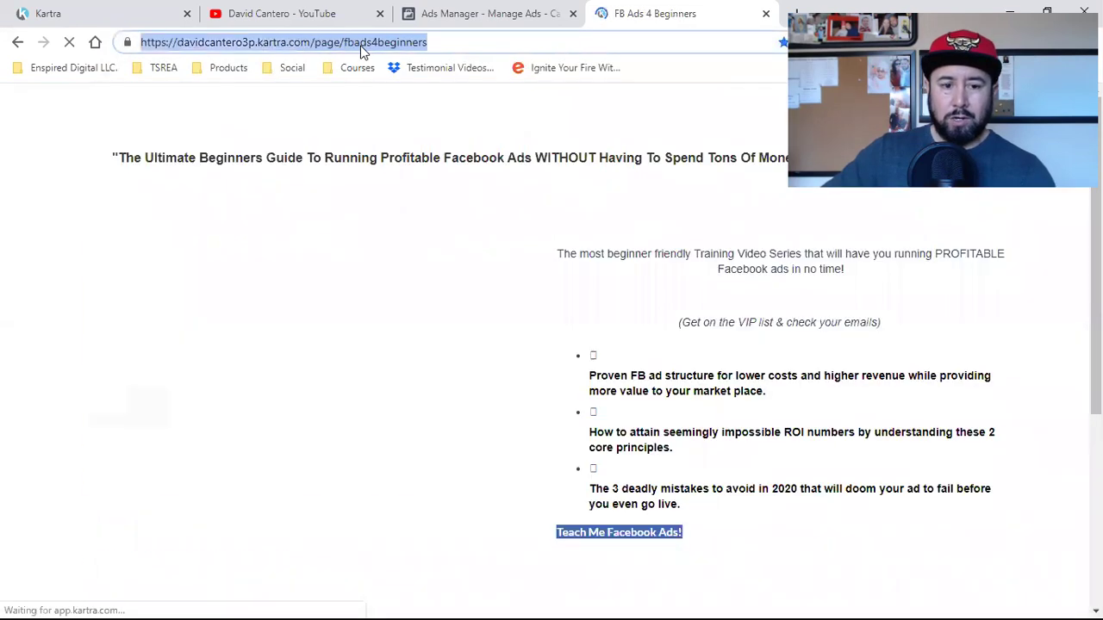
Step: Copy the selected web address of the FB Ads 4 Beginners landing page
{"action": "right_click", "coordinate": [362, 46]}
{"action": "left_click", "coordinate": [414, 134]}
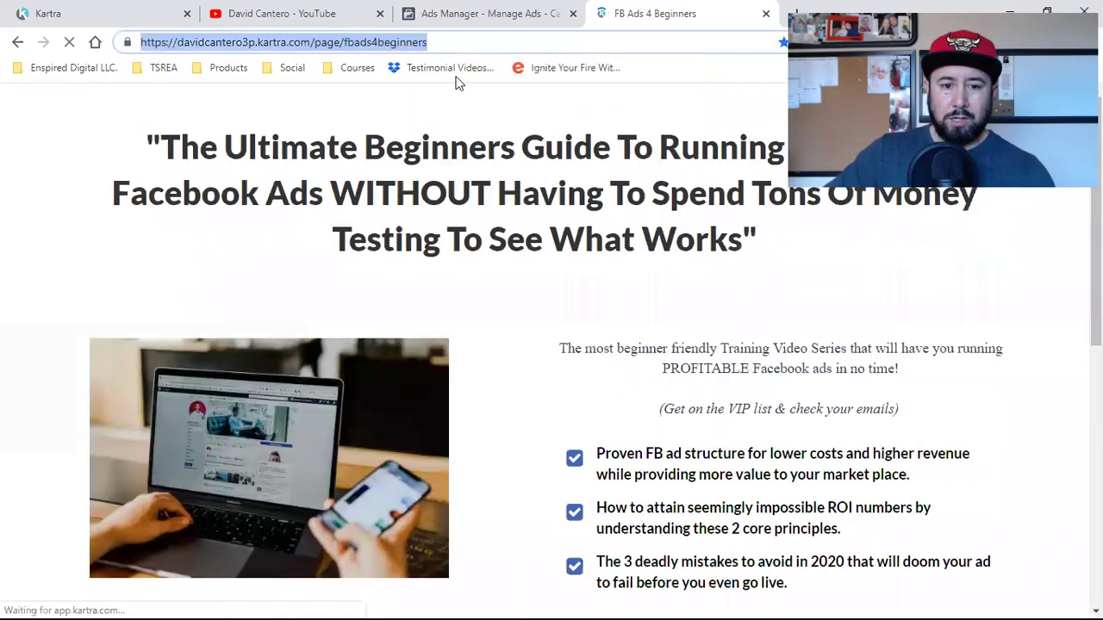
{"action": "right_click", "coordinate": [296, 49]}
{"action": "left_click", "coordinate": [328, 136]}
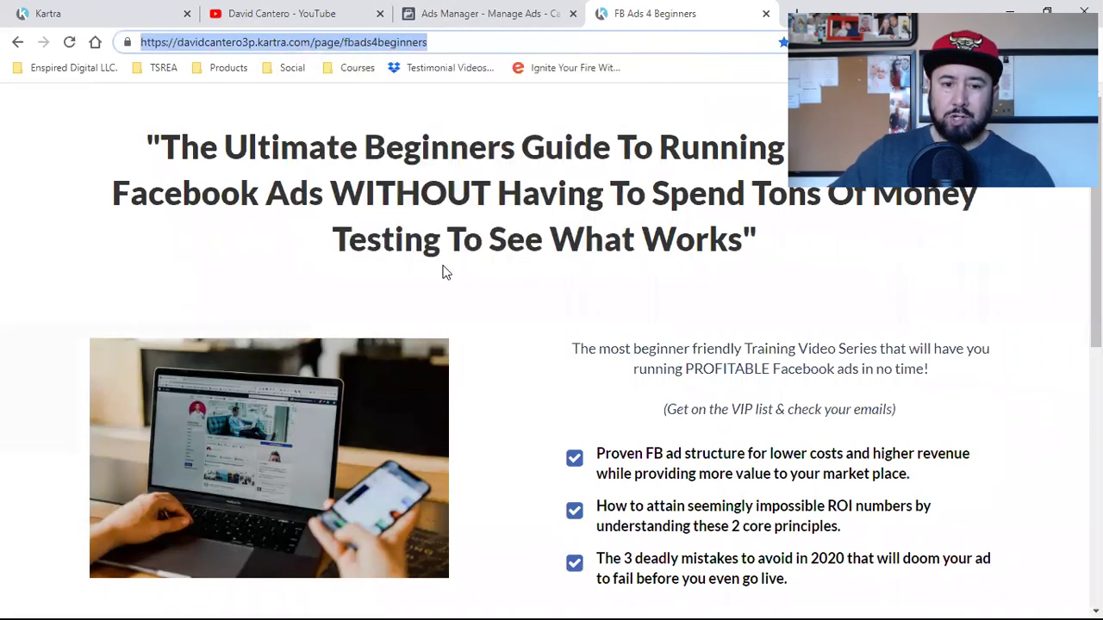
Step: Switch to Ads Manager and review the Lead generation ad's Identity, Format, Media, Text & Links and Instant Form sections
{"action": "left_click", "coordinate": [461, 7]}
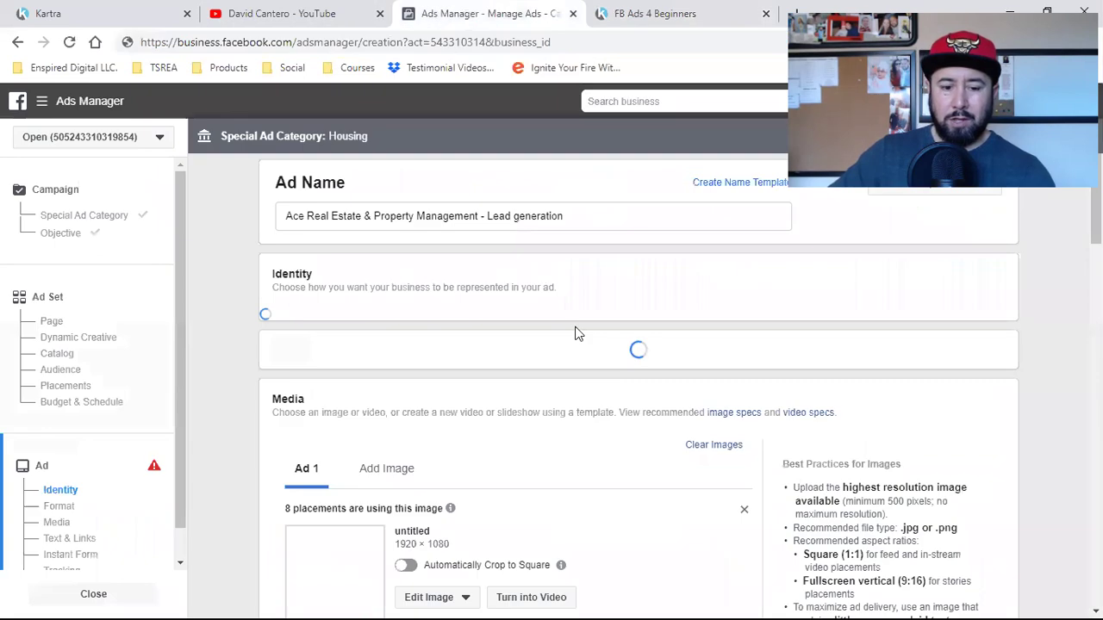
{"action": "scroll", "coordinate": [576, 326], "scroll_direction": "down", "scroll_amount": 5}
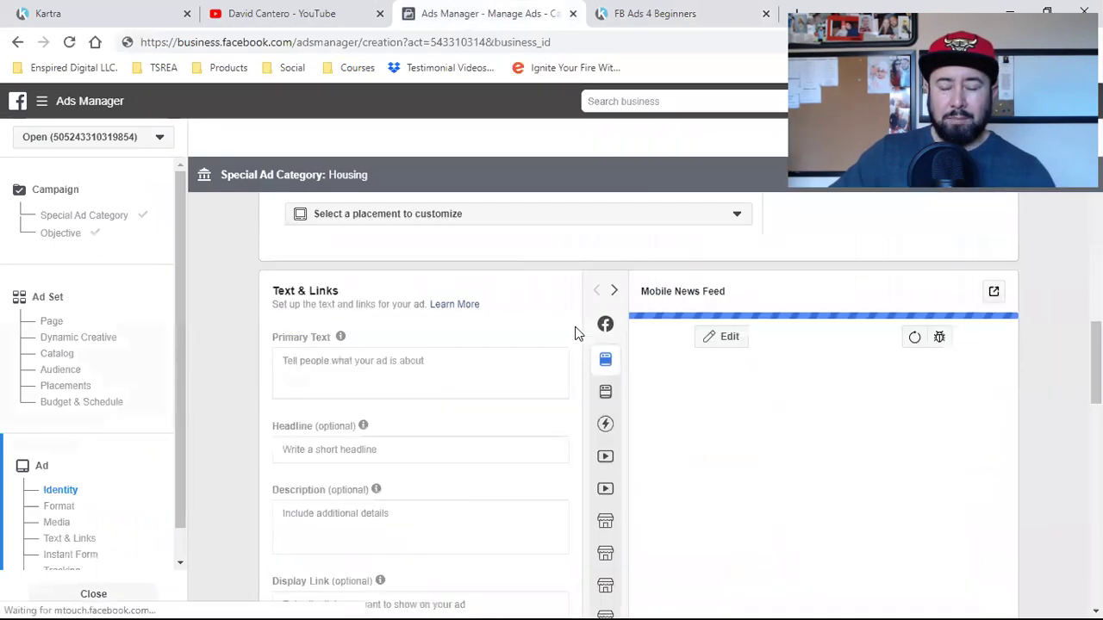
{"action": "scroll", "coordinate": [576, 335], "scroll_direction": "up", "scroll_amount": 1}
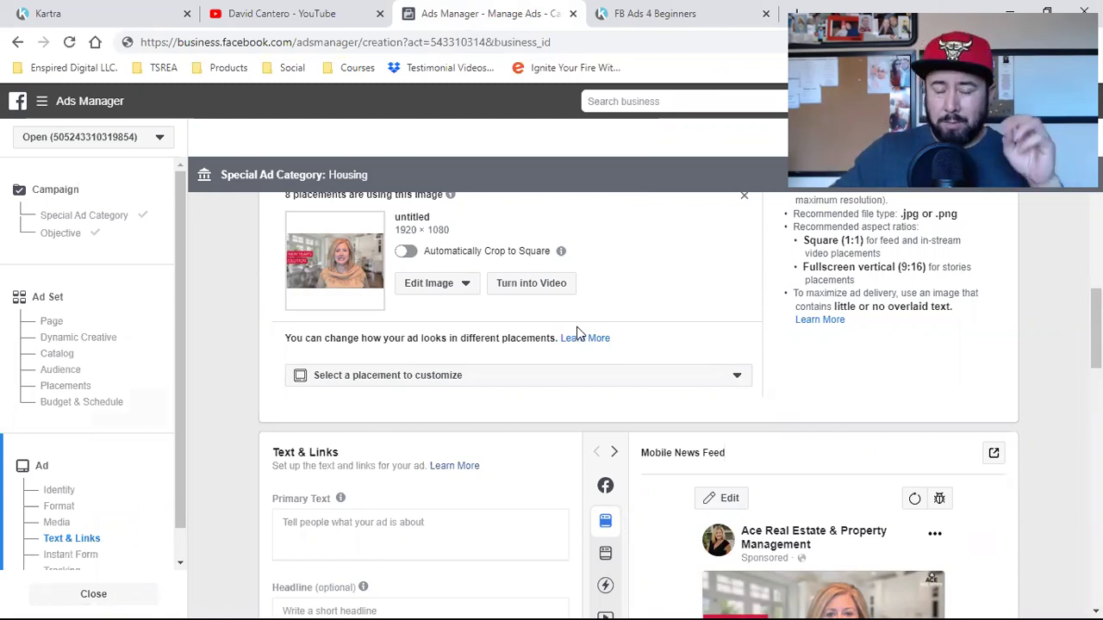
{"action": "scroll", "coordinate": [578, 334], "scroll_direction": "up", "scroll_amount": 5}
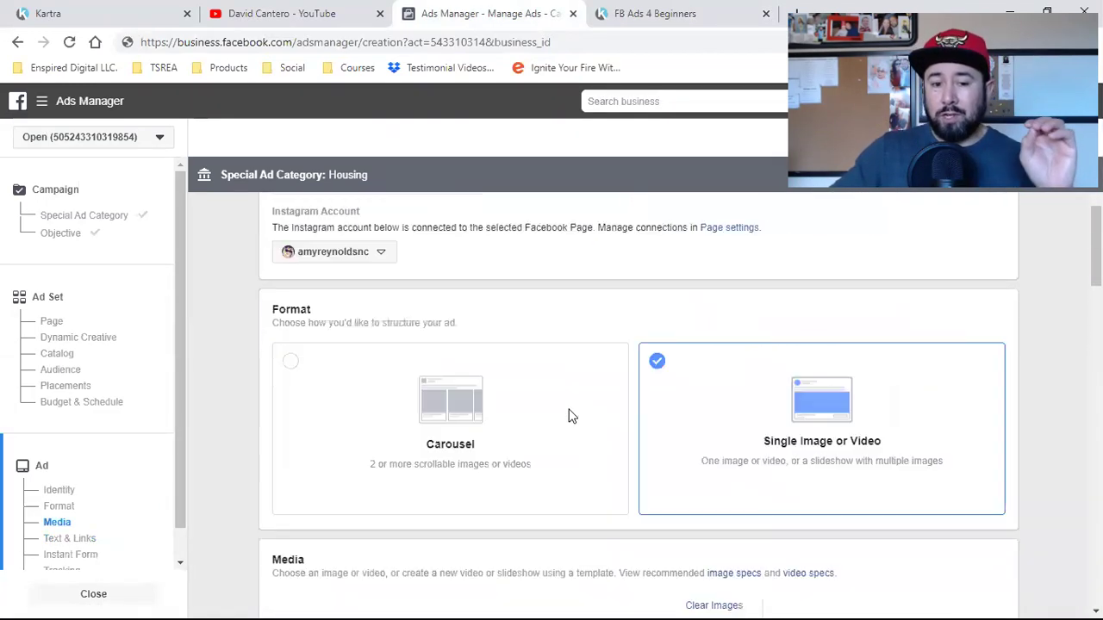
{"action": "scroll", "coordinate": [570, 417], "scroll_direction": "up", "scroll_amount": 3}
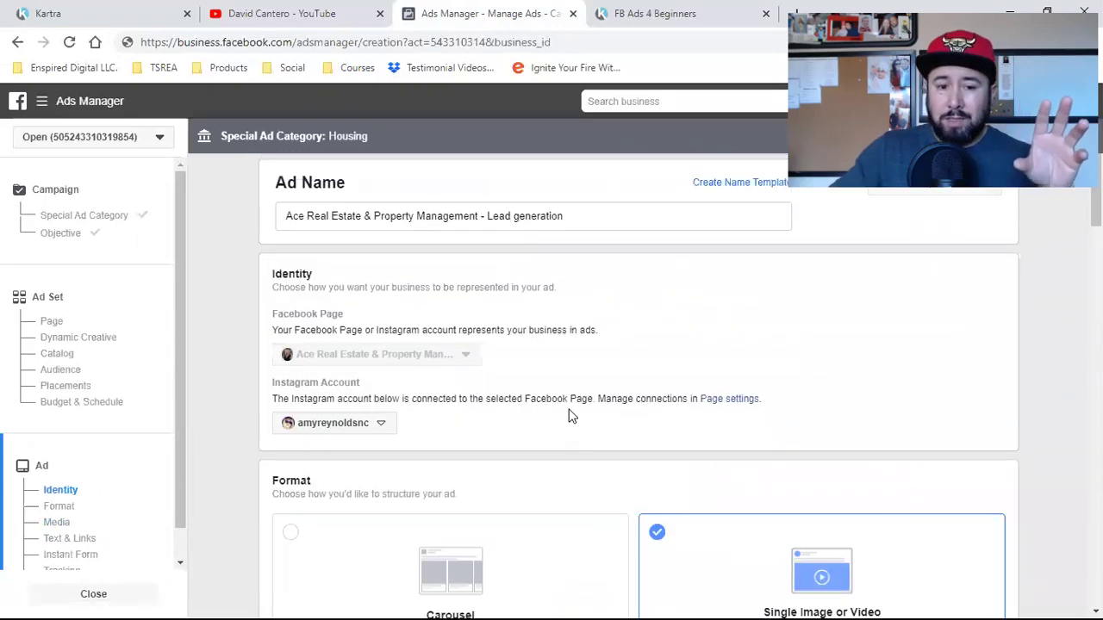
{"action": "scroll", "coordinate": [577, 405], "scroll_direction": "down", "scroll_amount": 4}
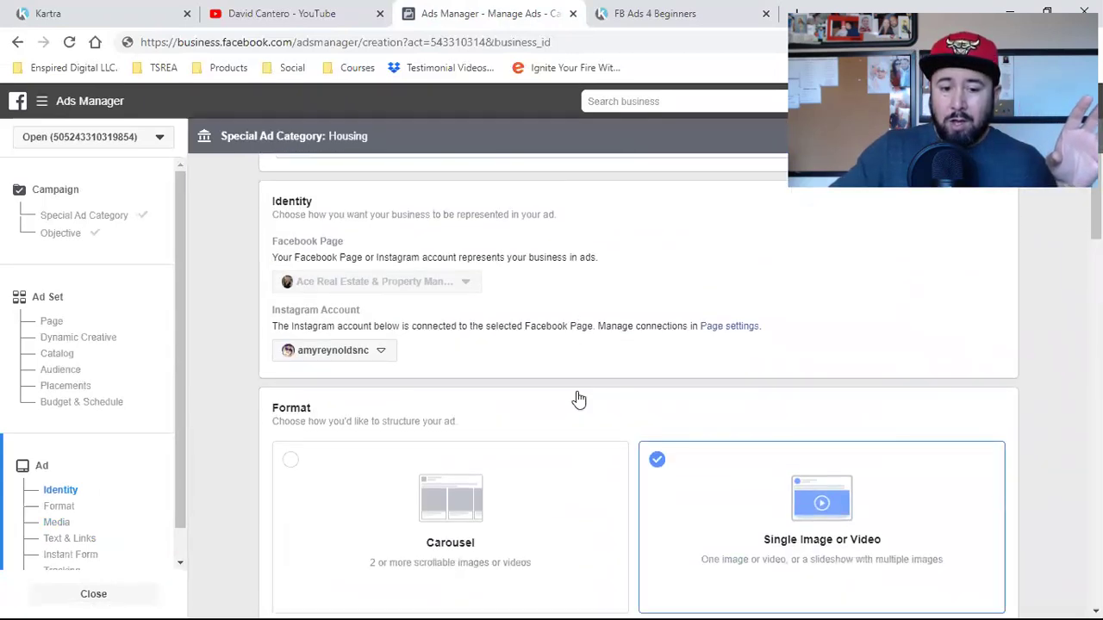
{"action": "scroll", "coordinate": [577, 398], "scroll_direction": "down", "scroll_amount": 4}
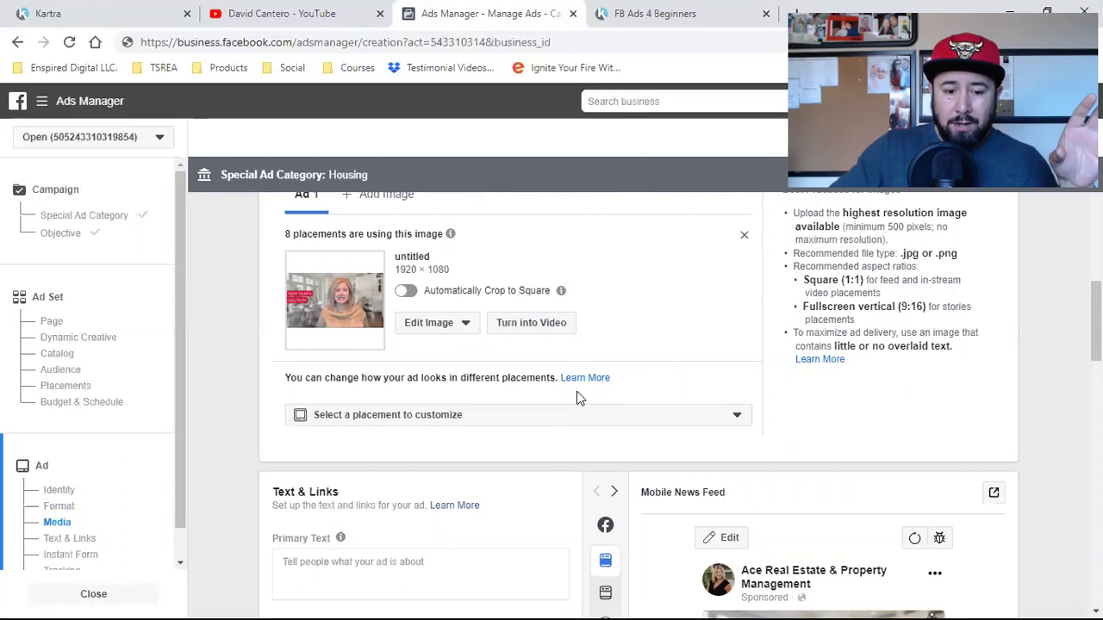
{"action": "scroll", "coordinate": [577, 398], "scroll_direction": "down", "scroll_amount": 6}
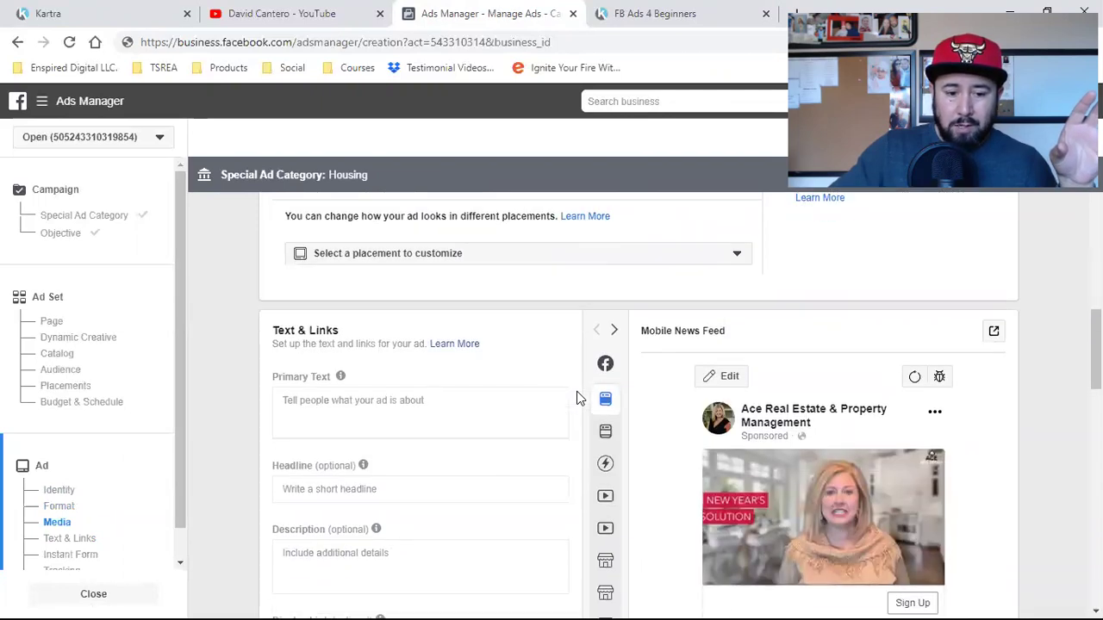
{"action": "scroll", "coordinate": [577, 398], "scroll_direction": "down", "scroll_amount": 3}
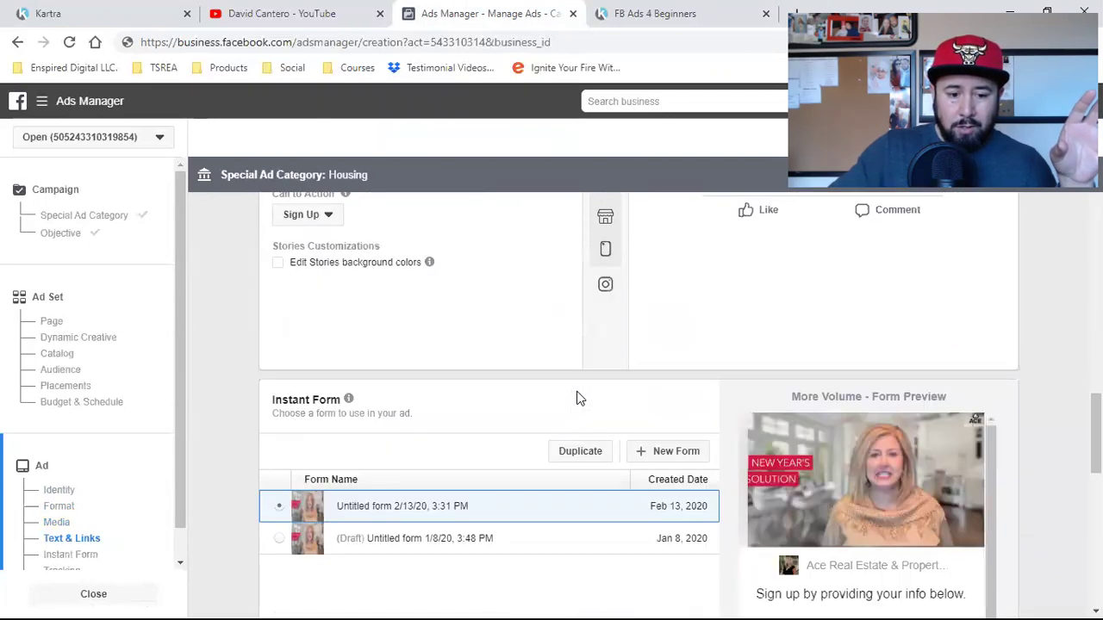
{"action": "scroll", "coordinate": [577, 399], "scroll_direction": "up", "scroll_amount": 8}
{"action": "scroll", "coordinate": [577, 398], "scroll_direction": "up", "scroll_amount": 2}
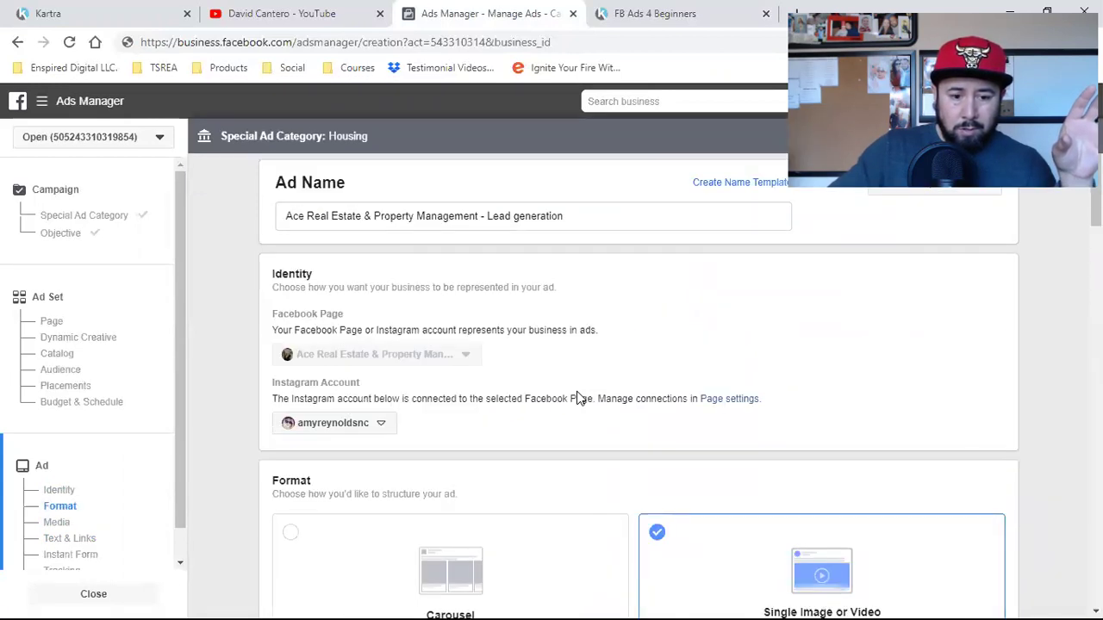
{"action": "scroll", "coordinate": [579, 397], "scroll_direction": "down", "scroll_amount": 5}
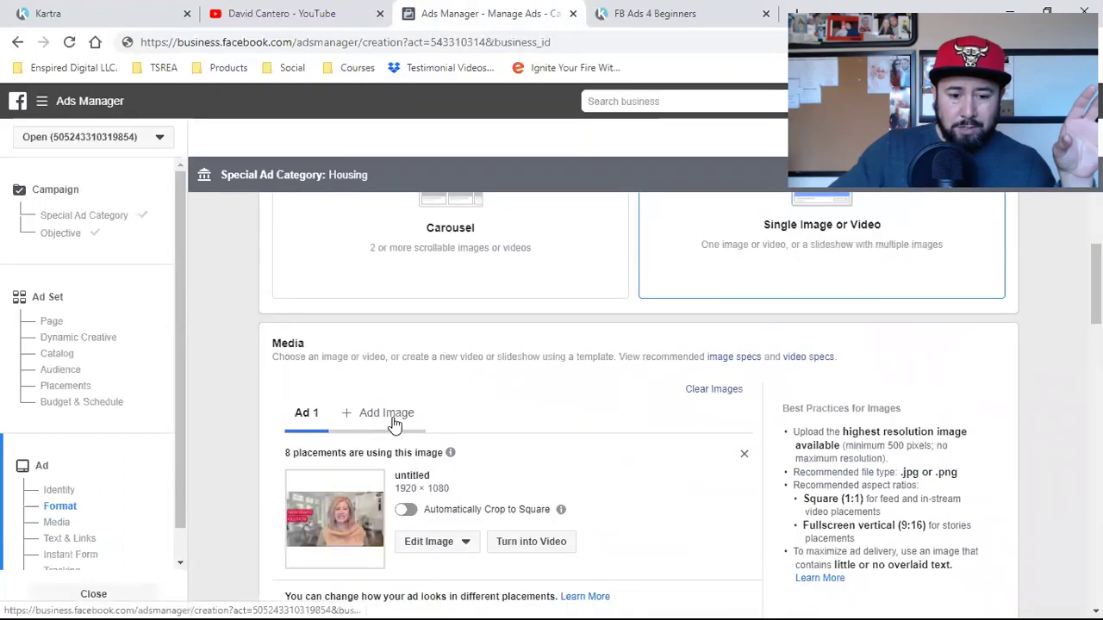
{"action": "scroll", "coordinate": [576, 421], "scroll_direction": "down", "scroll_amount": 2}
{"action": "scroll", "coordinate": [448, 384], "scroll_direction": "up", "scroll_amount": 2}
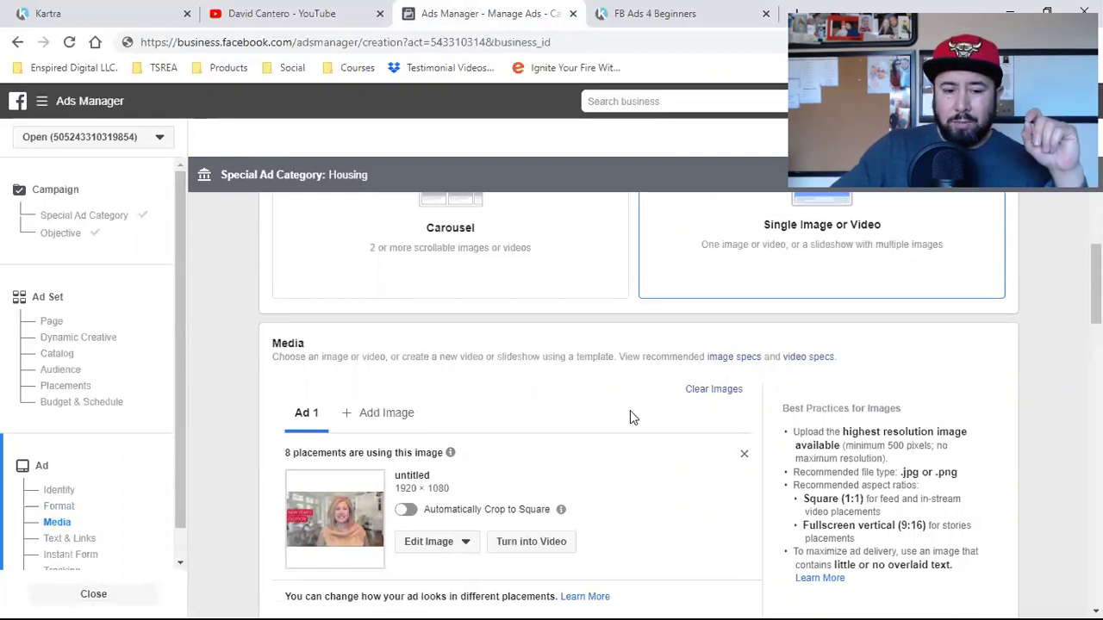
{"action": "scroll", "coordinate": [630, 418], "scroll_direction": "down", "scroll_amount": 5}
{"action": "scroll", "coordinate": [630, 417], "scroll_direction": "down", "scroll_amount": 4}
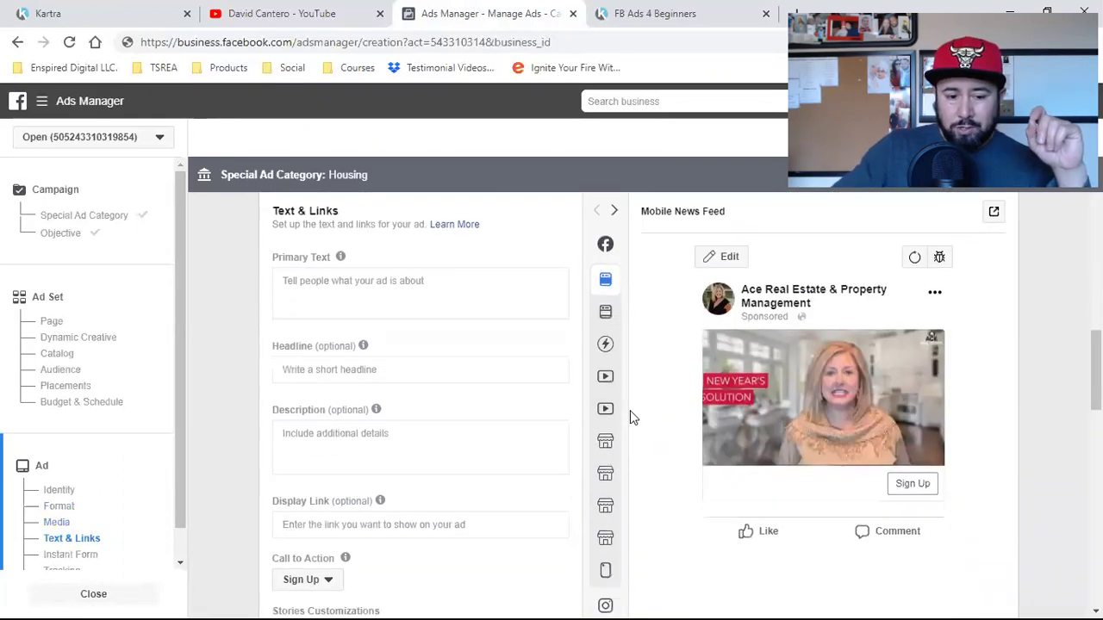
Step: Set the Lead generation ad's call to action to Learn More
{"action": "scroll", "coordinate": [351, 336], "scroll_direction": "up", "scroll_amount": 2}
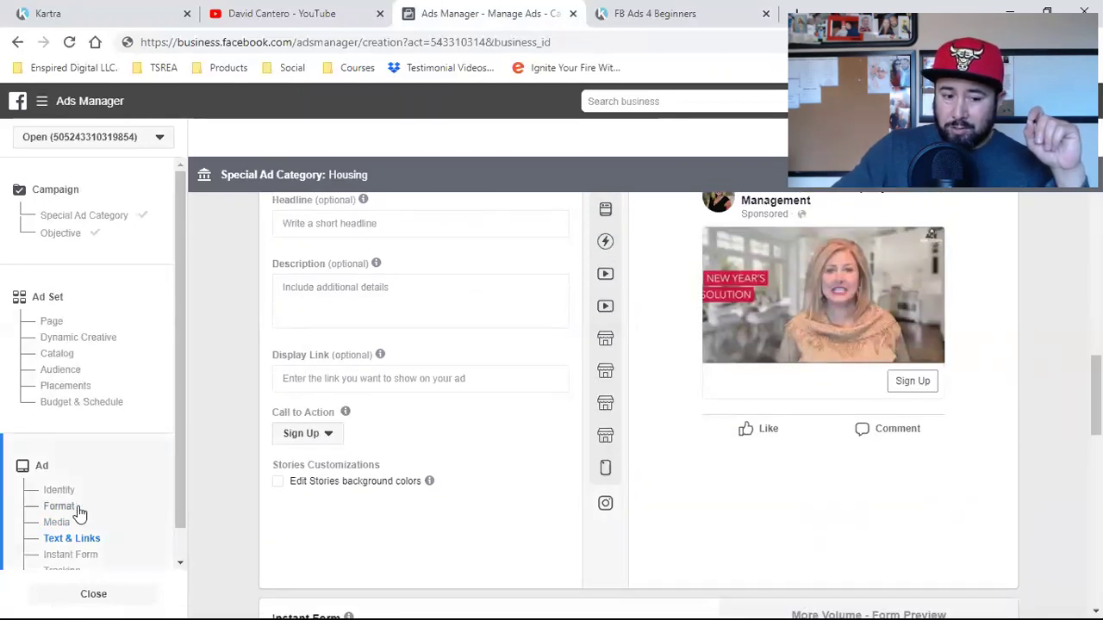
{"action": "left_click", "coordinate": [313, 435]}
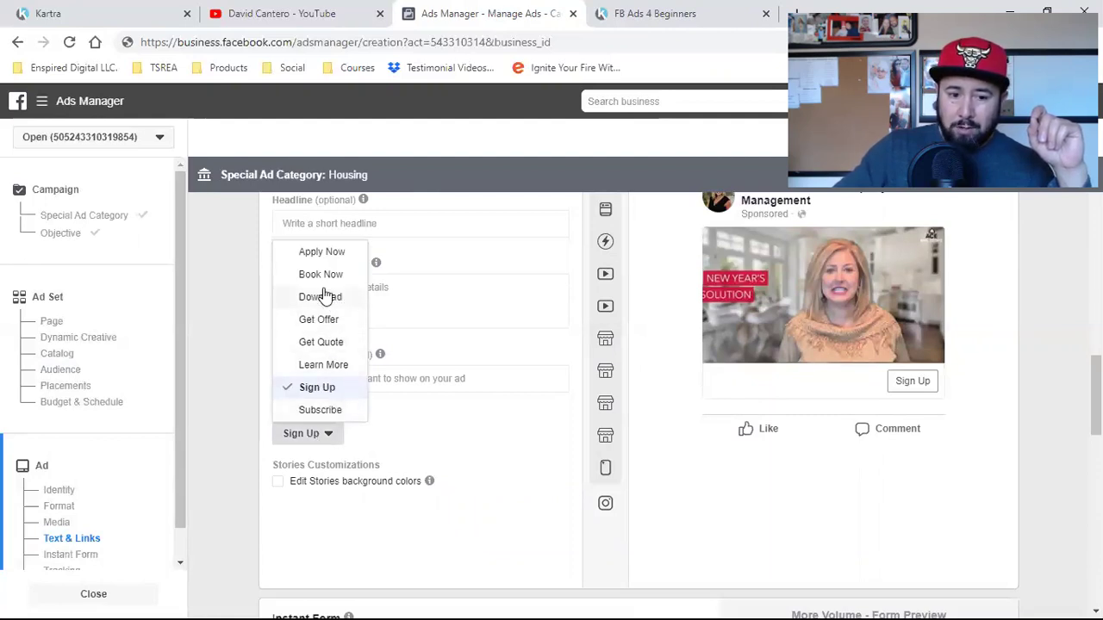
{"action": "left_click", "coordinate": [343, 370]}
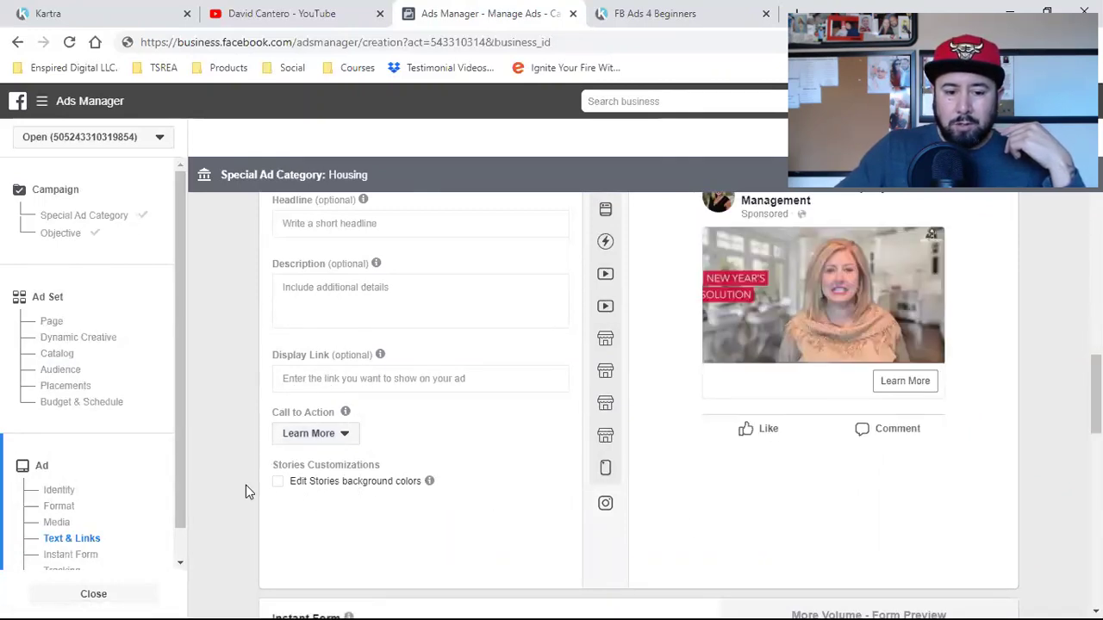
Step: Try the copied landing page address as the ad's display link, then replace it with enspireddigital.com
{"action": "scroll", "coordinate": [383, 482], "scroll_direction": "down", "scroll_amount": 2}
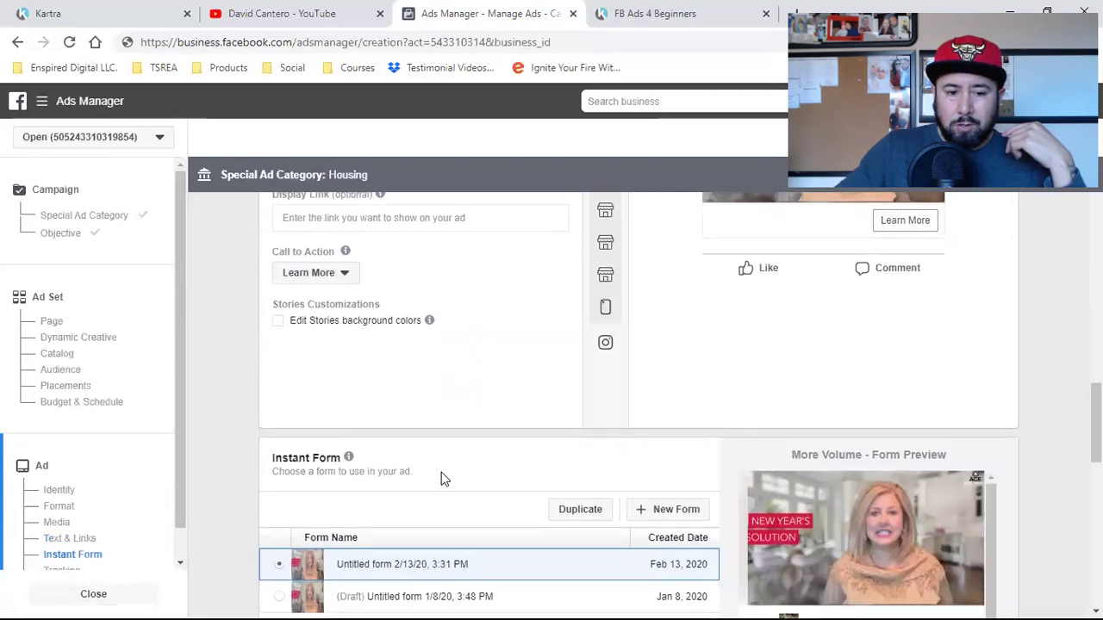
{"action": "scroll", "coordinate": [457, 475], "scroll_direction": "up", "scroll_amount": 2}
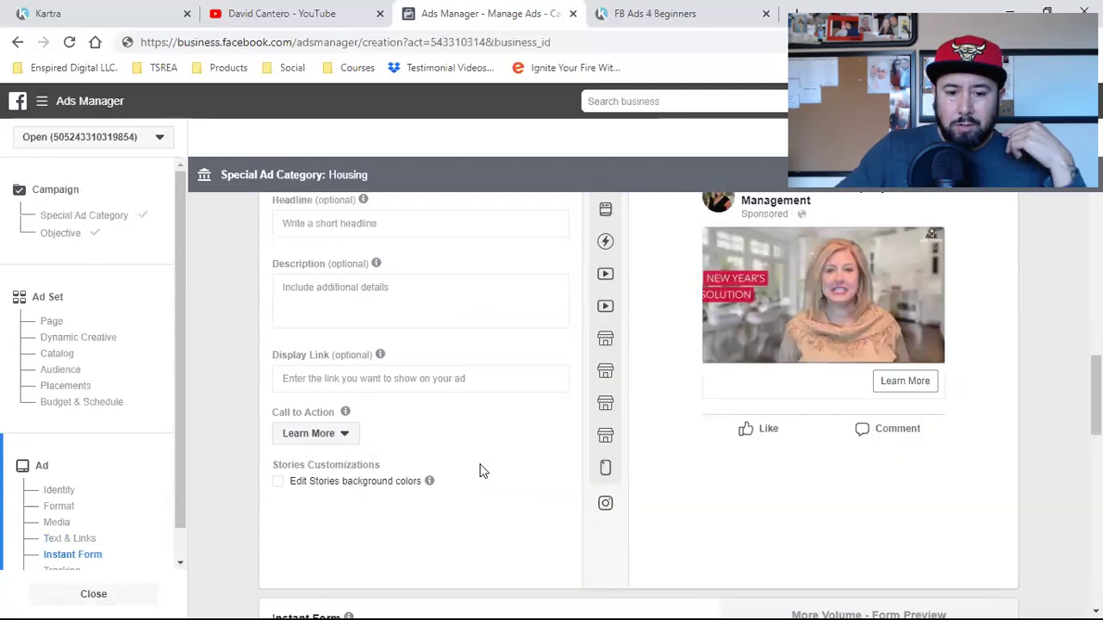
{"action": "left_click", "coordinate": [335, 380]}
{"action": "type", "text": "https://davidcantero3p.kartra.com/page/fbads4beginners"}
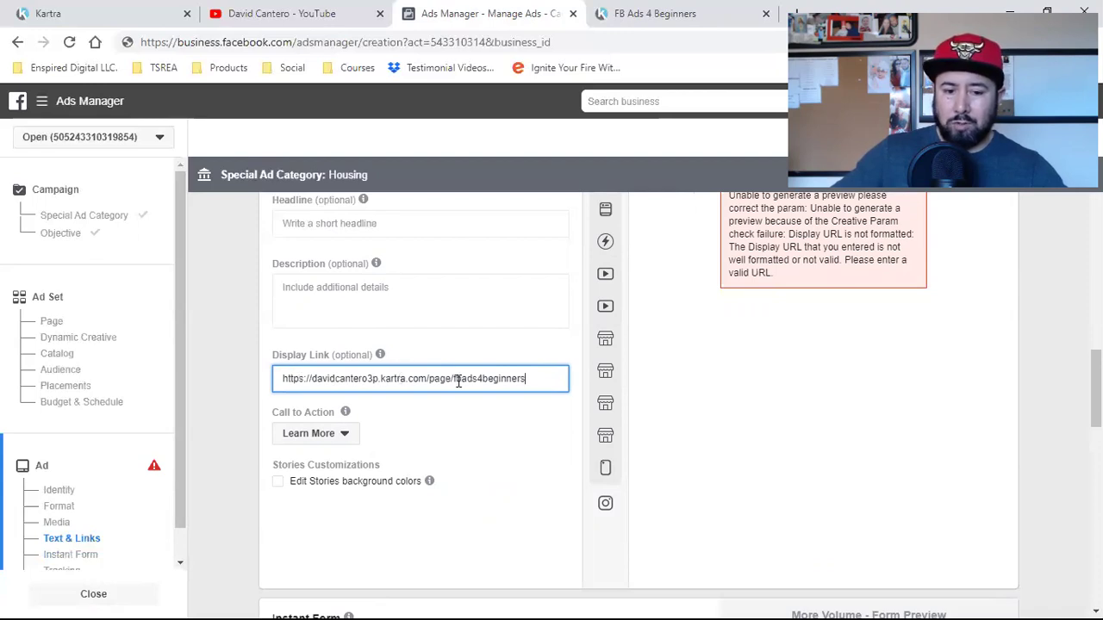
{"action": "triple_click", "coordinate": [369, 380]}
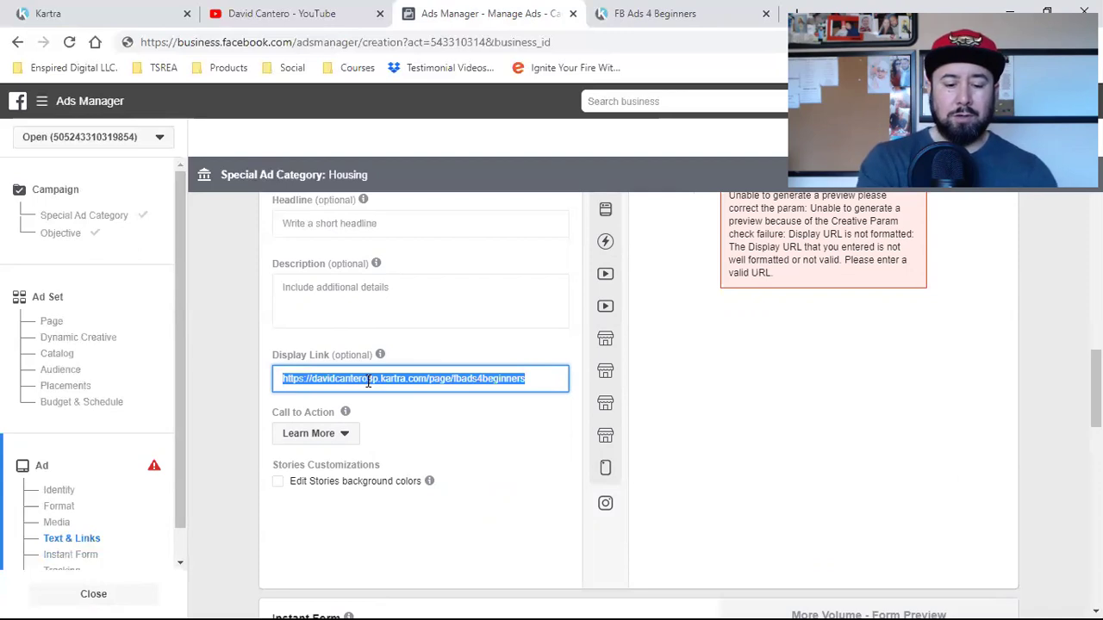
{"action": "type", "text": "w"}
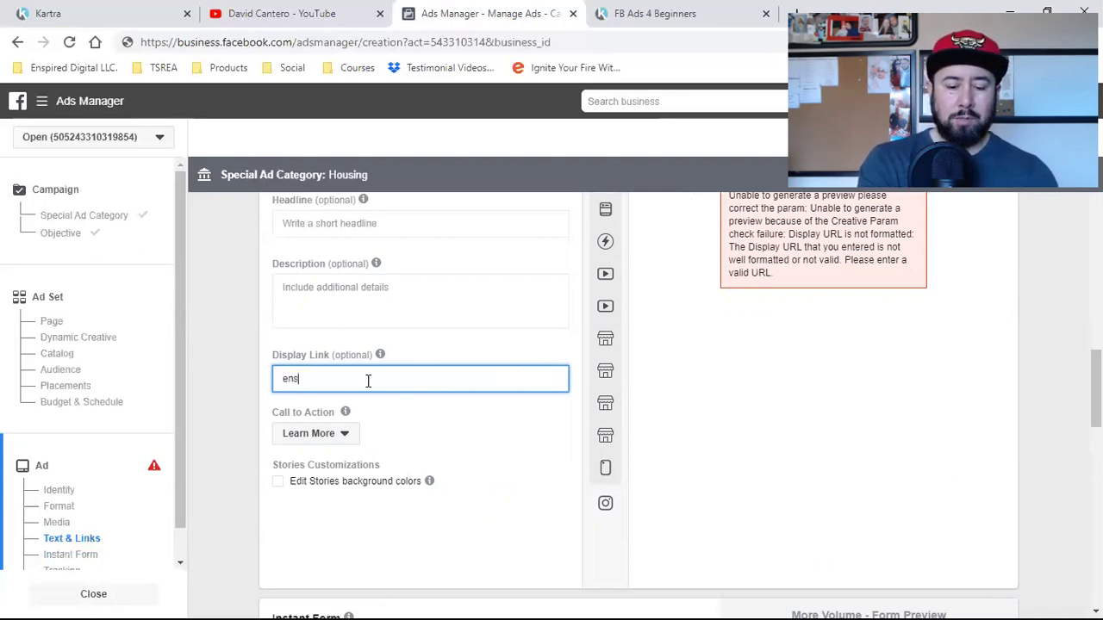
{"action": "type", "text": "nspireddigital.com"}
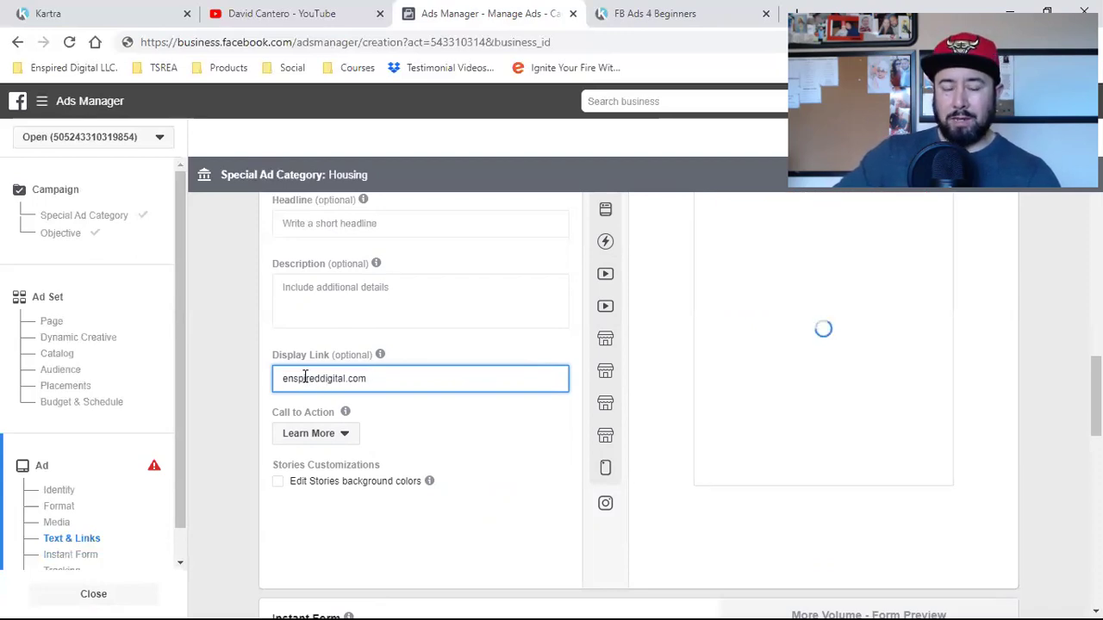
Step: Switch to the FB Ads 4 Beginners landing page and point out its web address
{"action": "left_click", "coordinate": [607, 8]}
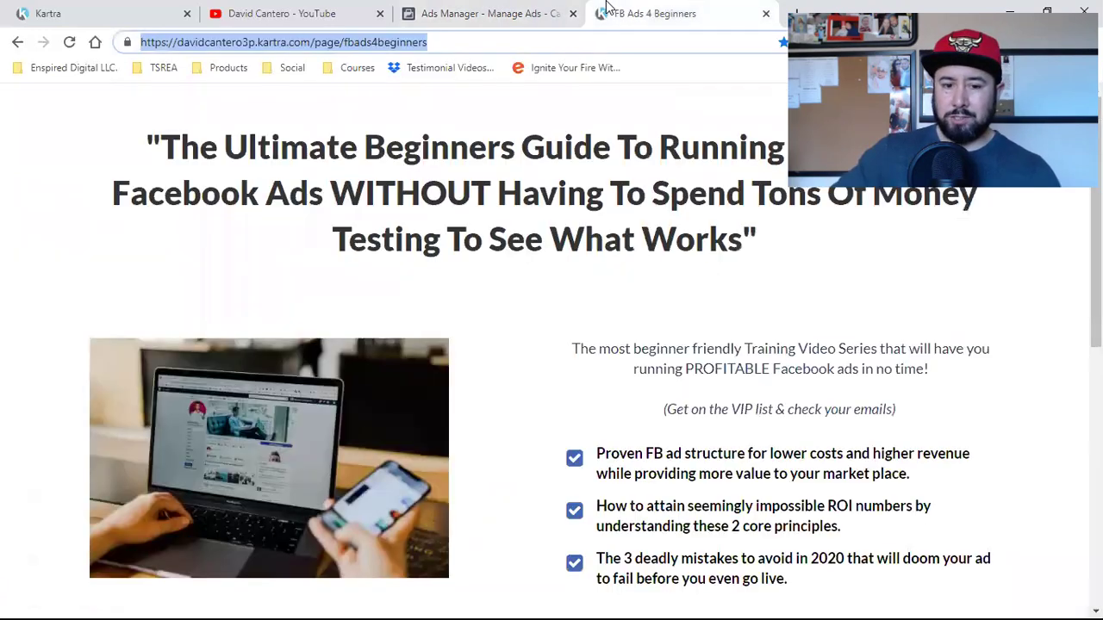
{"action": "left_click", "coordinate": [303, 48]}
{"action": "left_click", "coordinate": [303, 47]}
{"action": "left_click", "coordinate": [304, 46]}
{"action": "left_click", "coordinate": [304, 45]}
{"action": "left_click", "coordinate": [305, 45]}
{"action": "left_click", "coordinate": [305, 43]}
{"action": "left_click", "coordinate": [305, 43]}
Step: Set the Ads Manager campaign objective to Traffic and open the ad's Text & Links settings
{"action": "left_click", "coordinate": [468, 13]}
{"action": "left_click", "coordinate": [50, 233]}
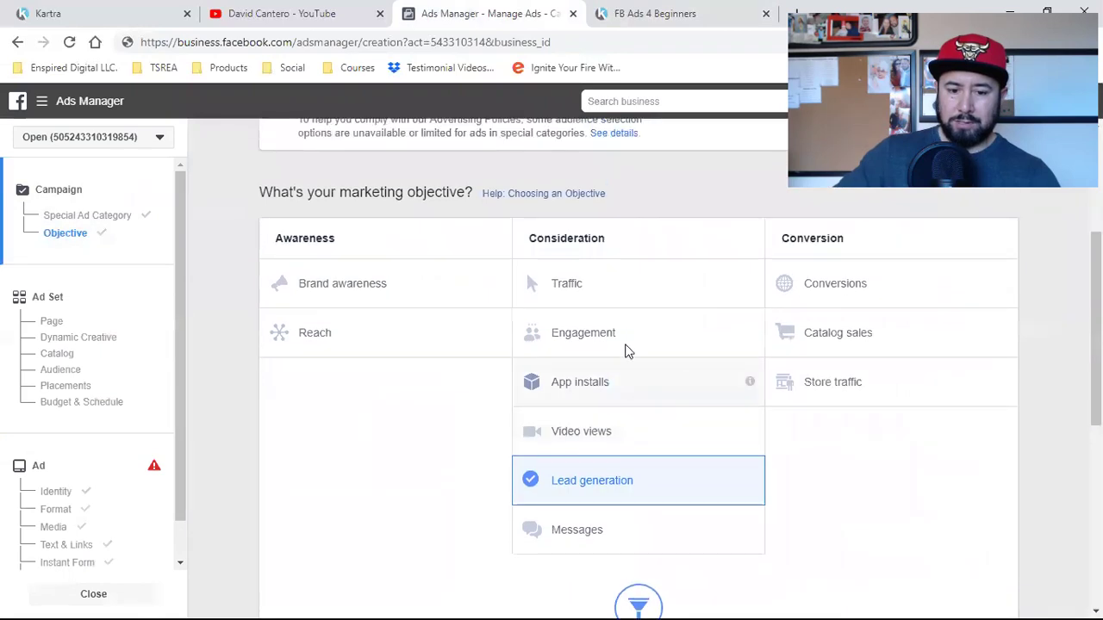
{"action": "left_click", "coordinate": [595, 287]}
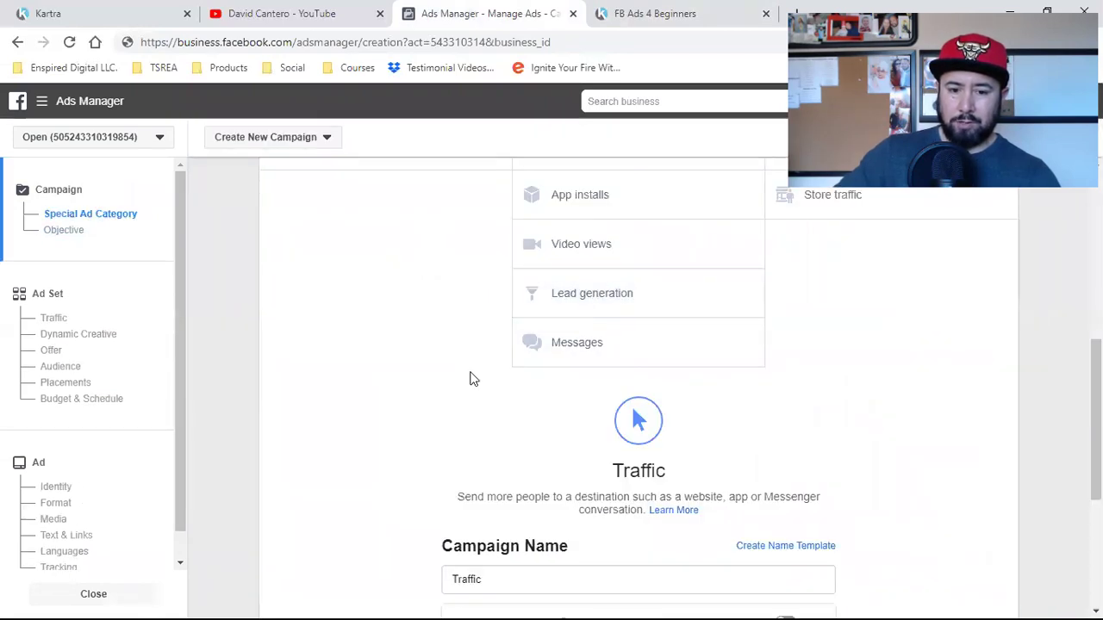
{"action": "scroll", "coordinate": [460, 386], "scroll_direction": "up", "scroll_amount": 5}
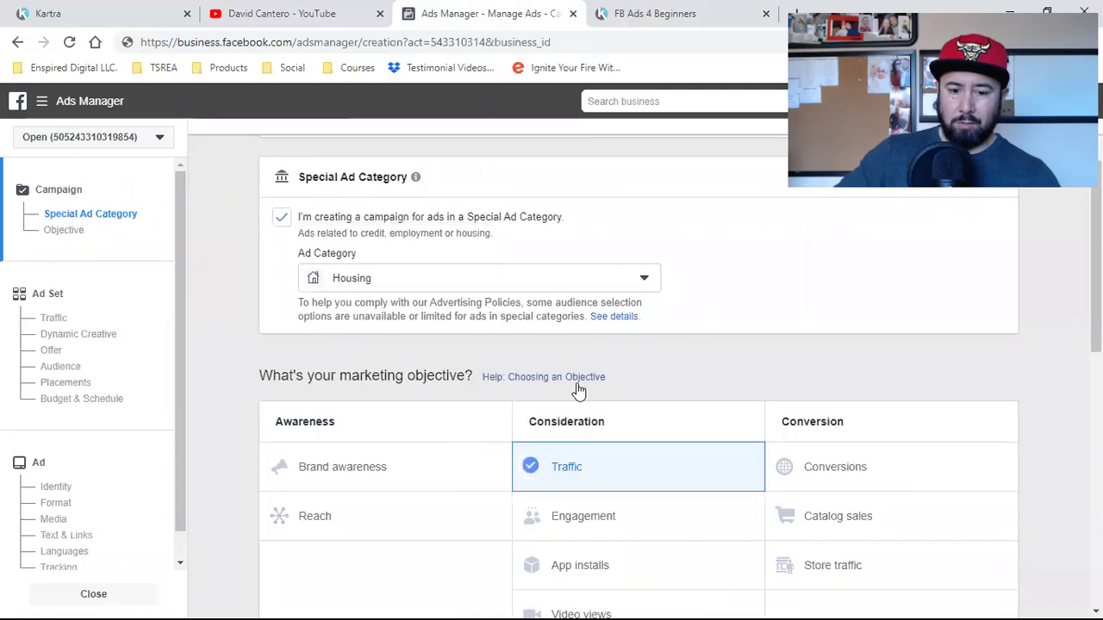
{"action": "scroll", "coordinate": [376, 425], "scroll_direction": "down", "scroll_amount": 3}
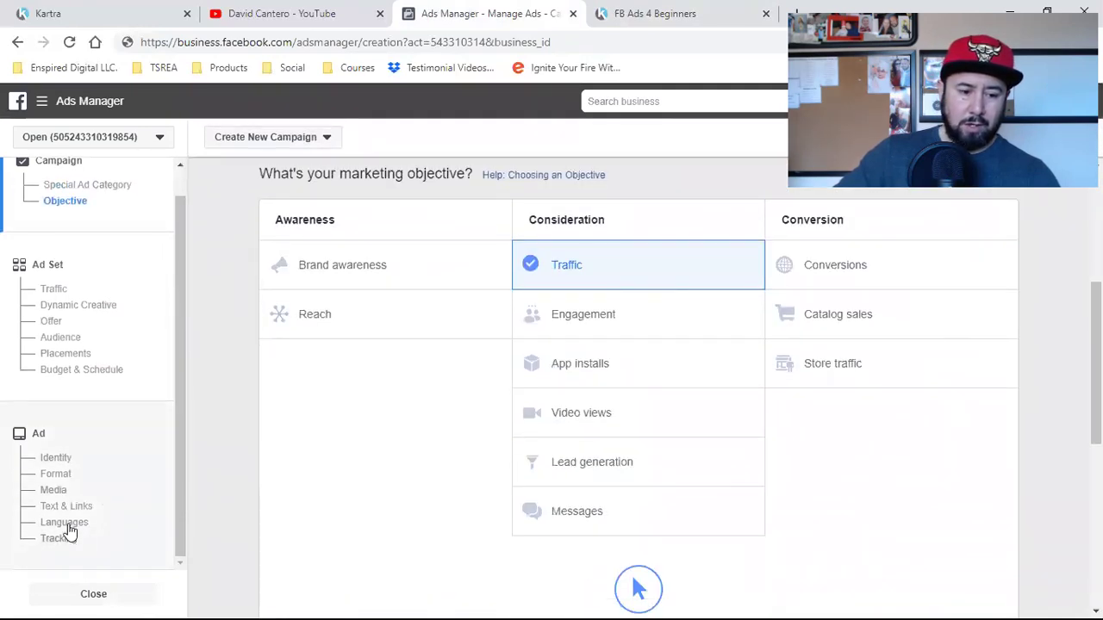
{"action": "left_click", "coordinate": [82, 509]}
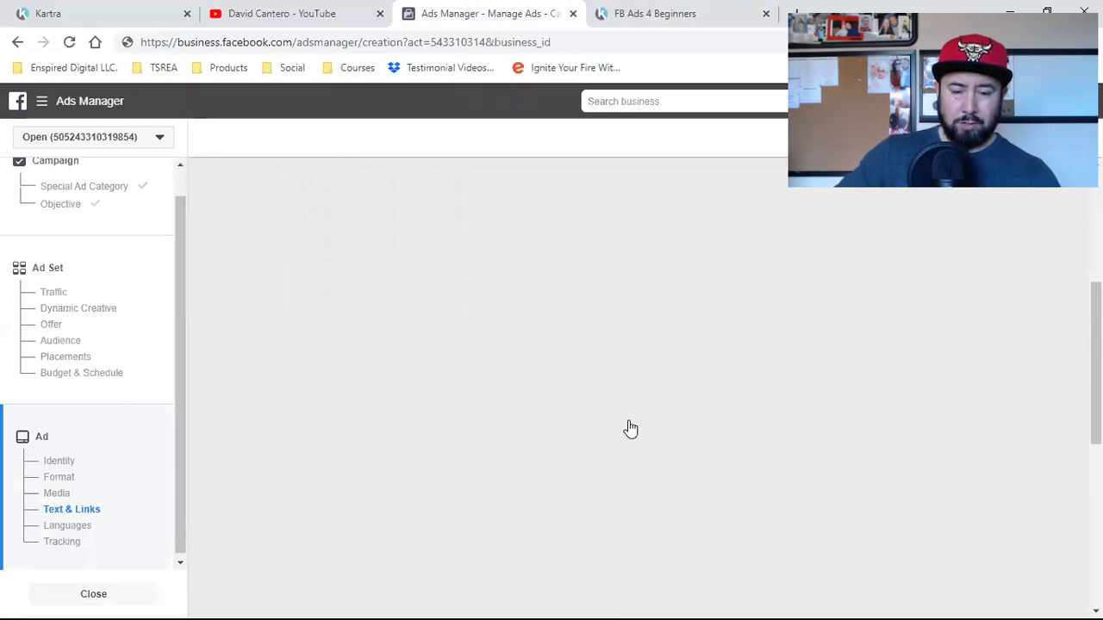
Step: Return to the FB Ads 4 Beginners landing page and copy its web address
{"action": "left_click", "coordinate": [668, 7]}
{"action": "double_click", "coordinate": [280, 43]}
{"action": "left_click", "coordinate": [281, 45]}
{"action": "right_click", "coordinate": [284, 43]}
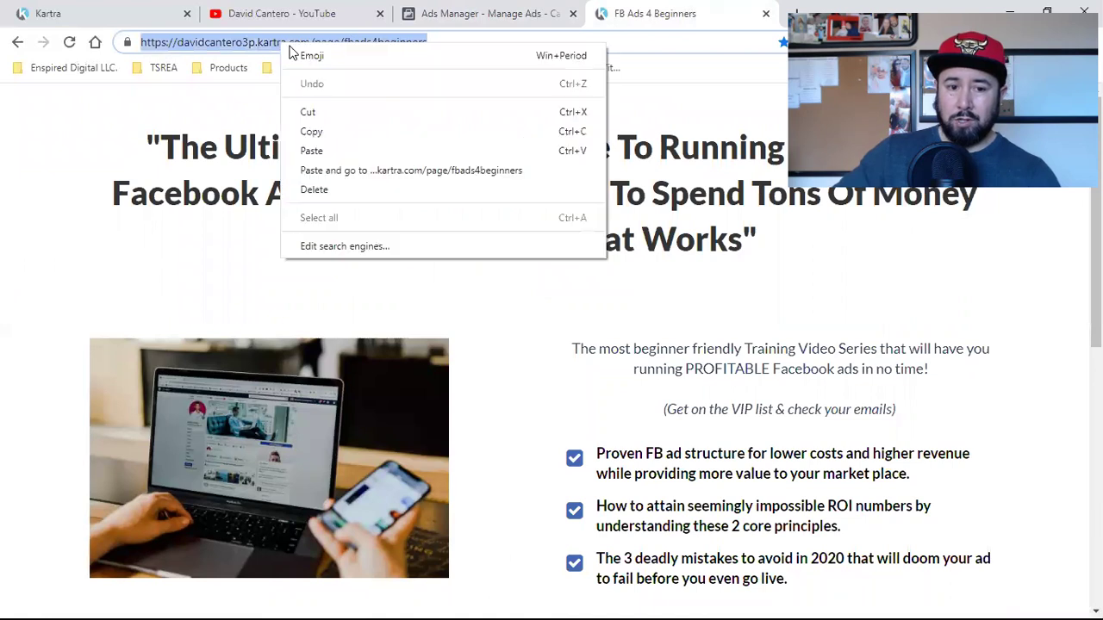
{"action": "left_click", "coordinate": [313, 129]}
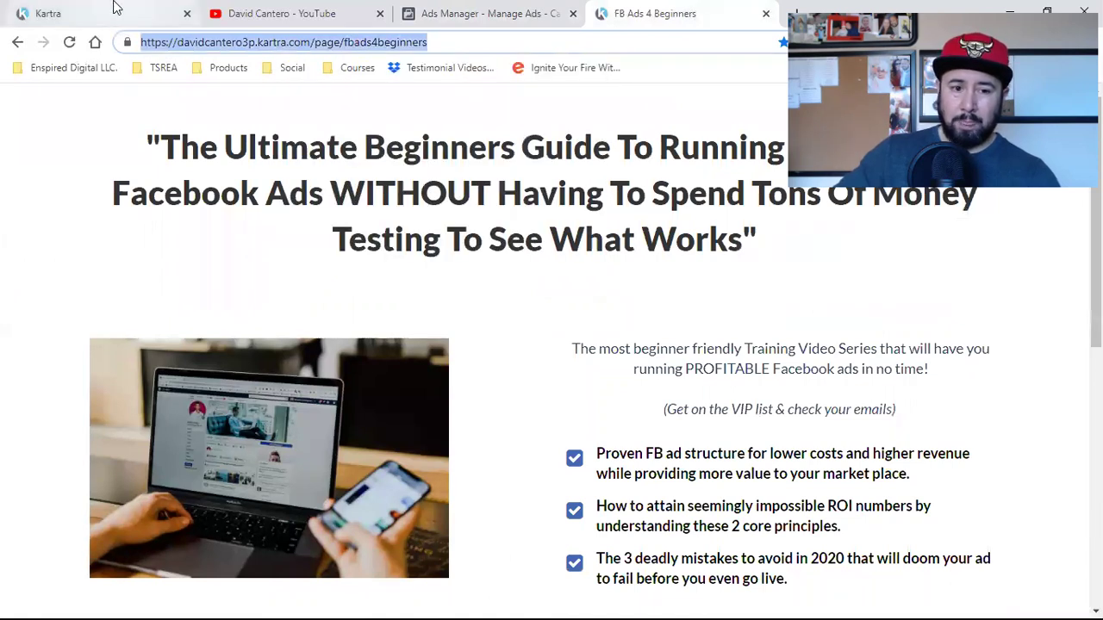
Step: Switch to Ads Manager and select the existing "Just Listed!!!!" Facebook Page post as the ad's creative
{"action": "left_click", "coordinate": [425, 8]}
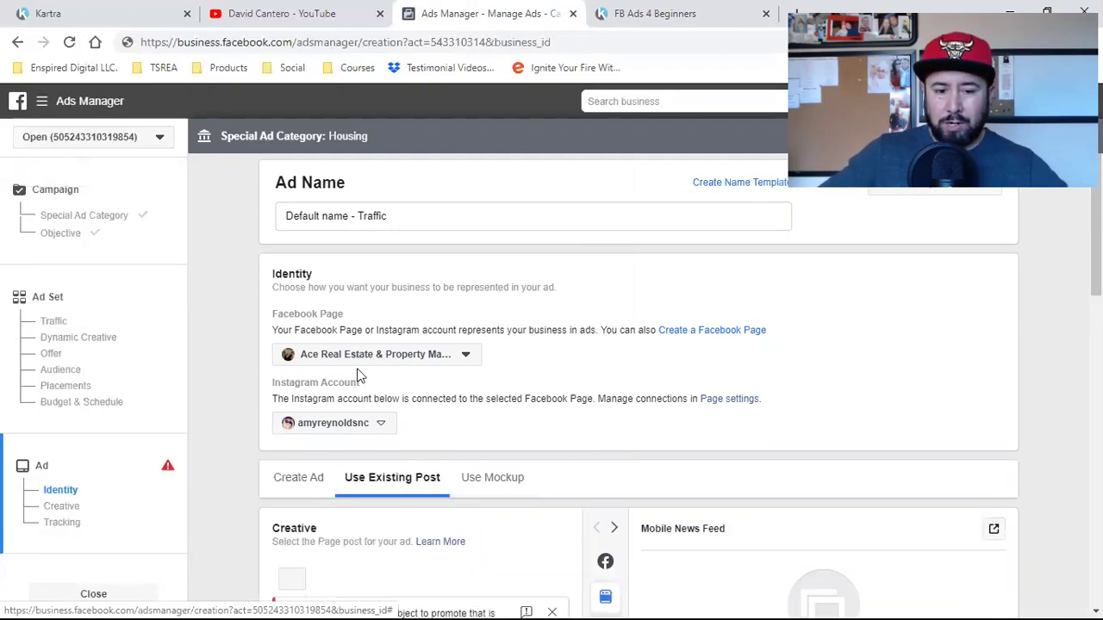
{"action": "scroll", "coordinate": [501, 437], "scroll_direction": "down", "scroll_amount": 2}
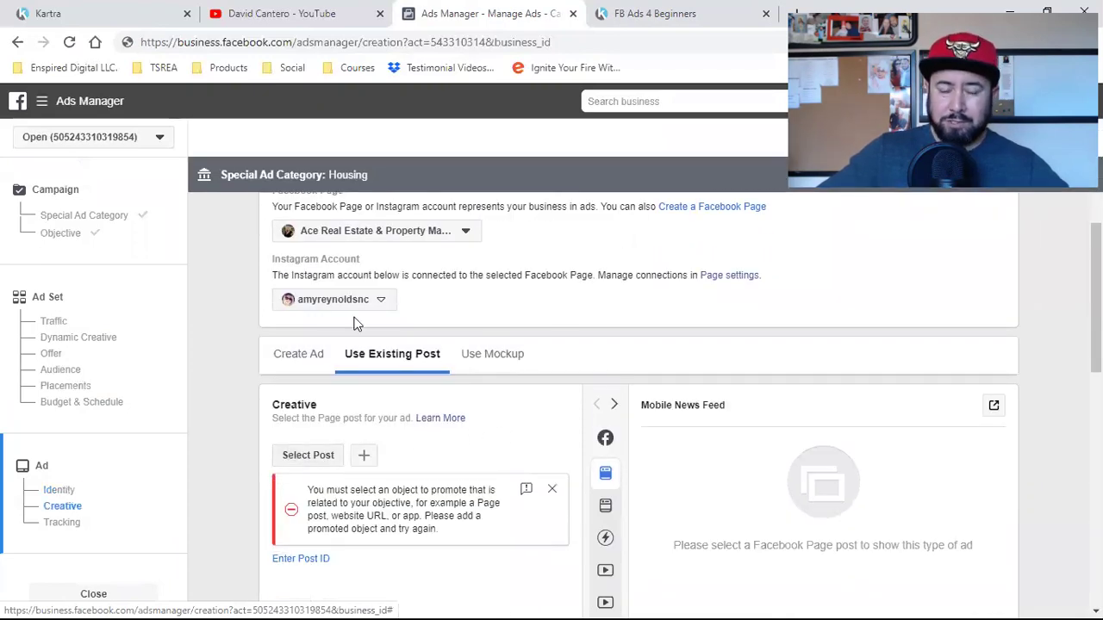
{"action": "scroll", "coordinate": [492, 403], "scroll_direction": "down", "scroll_amount": 4}
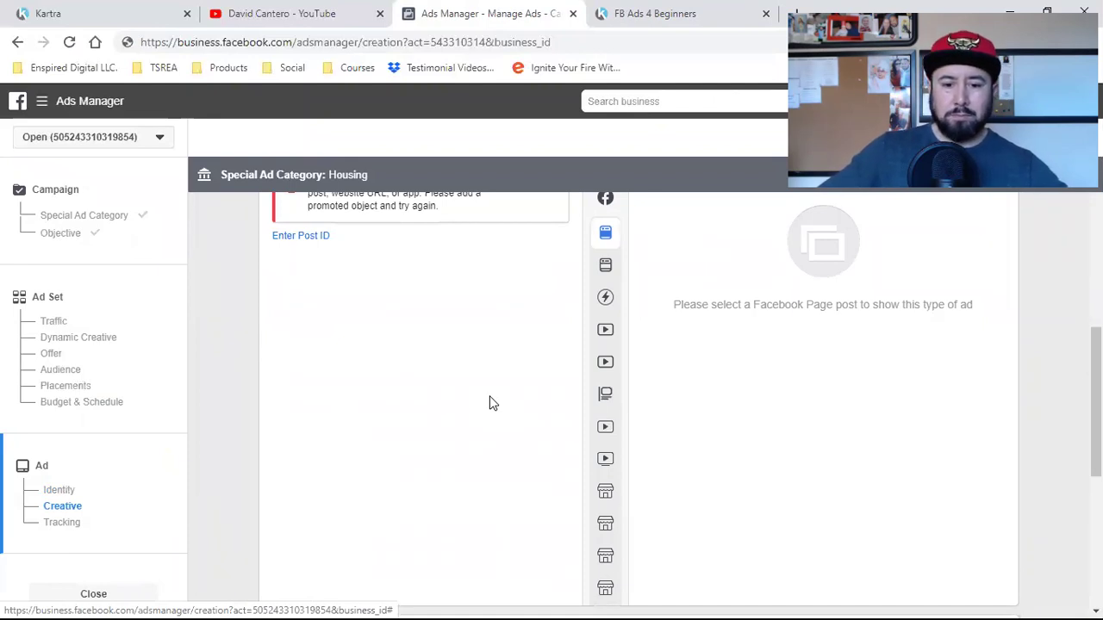
{"action": "scroll", "coordinate": [491, 402], "scroll_direction": "up", "scroll_amount": 4}
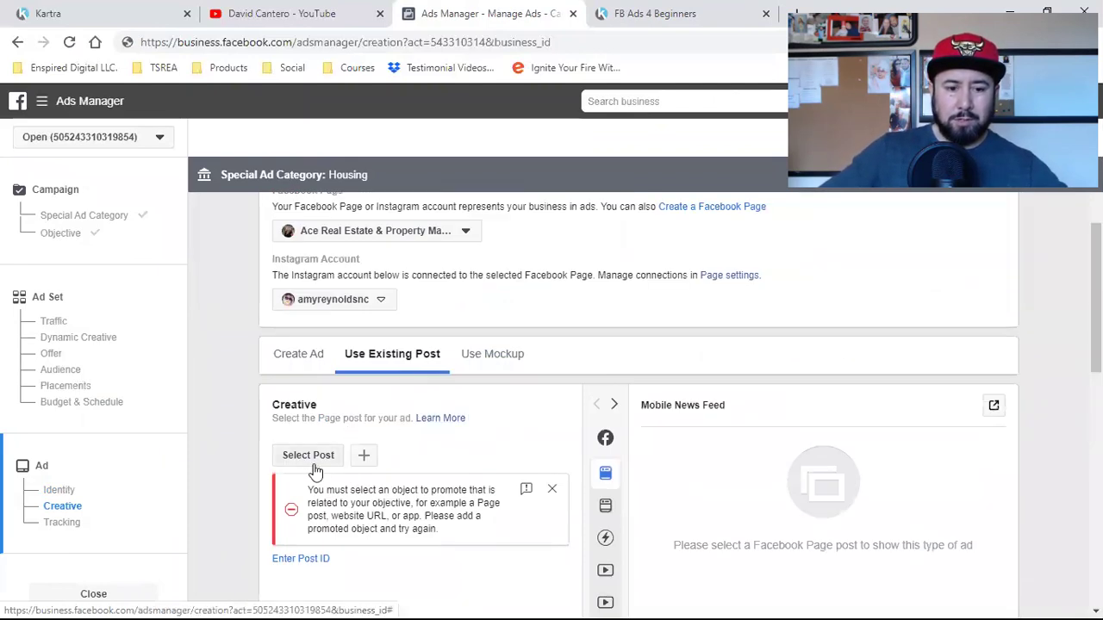
{"action": "left_click", "coordinate": [315, 465]}
{"action": "left_click", "coordinate": [319, 320]}
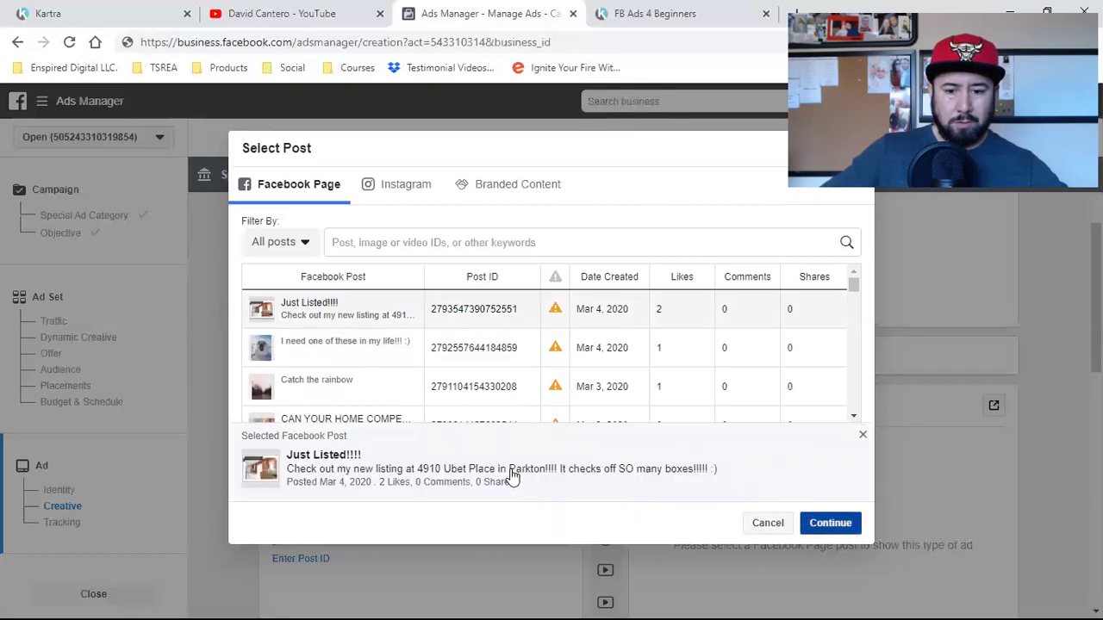
{"action": "key", "text": "Return"}
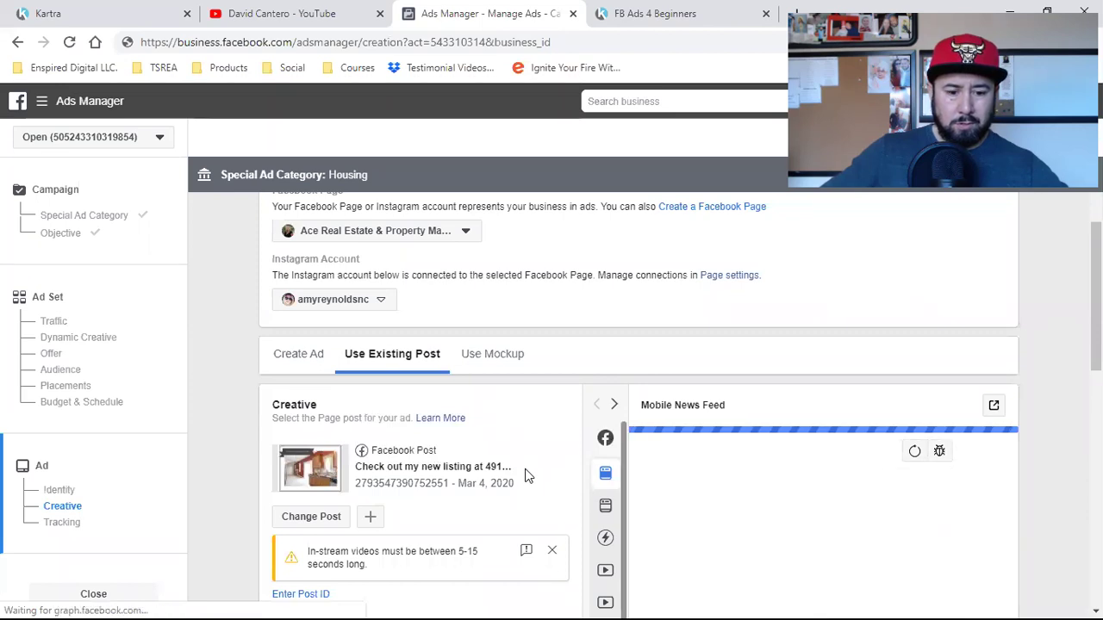
Step: Try to update the post's Learn More call to action with the copied FB Ads 4 Beginners landing page address as its website URL
{"action": "scroll", "coordinate": [529, 476], "scroll_direction": "down", "scroll_amount": 1}
{"action": "scroll", "coordinate": [528, 476], "scroll_direction": "down", "scroll_amount": 3}
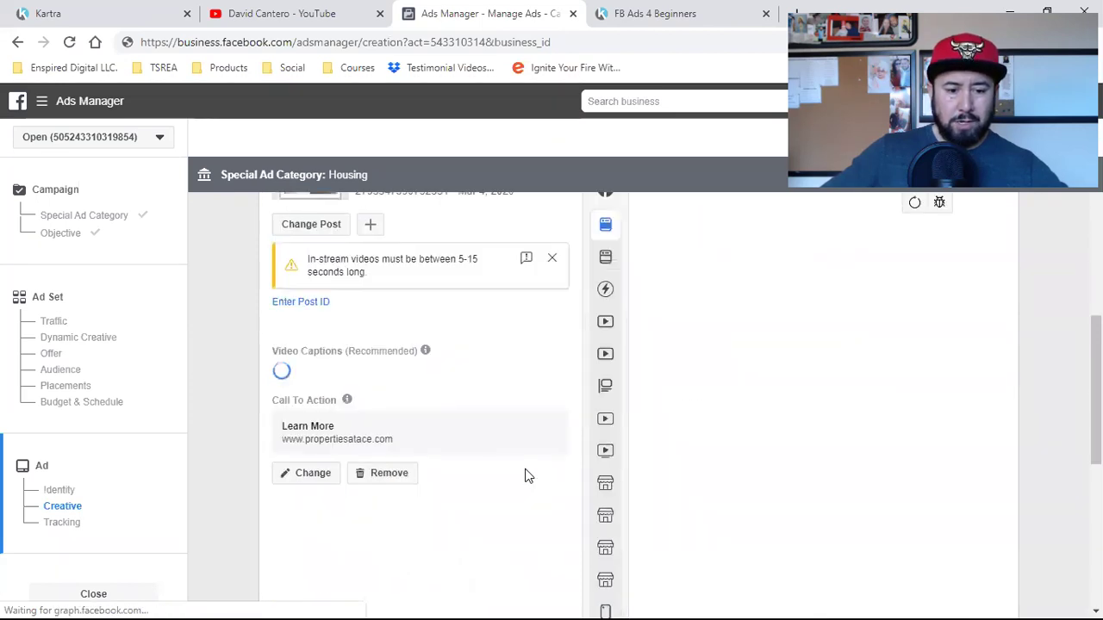
{"action": "scroll", "coordinate": [528, 475], "scroll_direction": "down", "scroll_amount": 2}
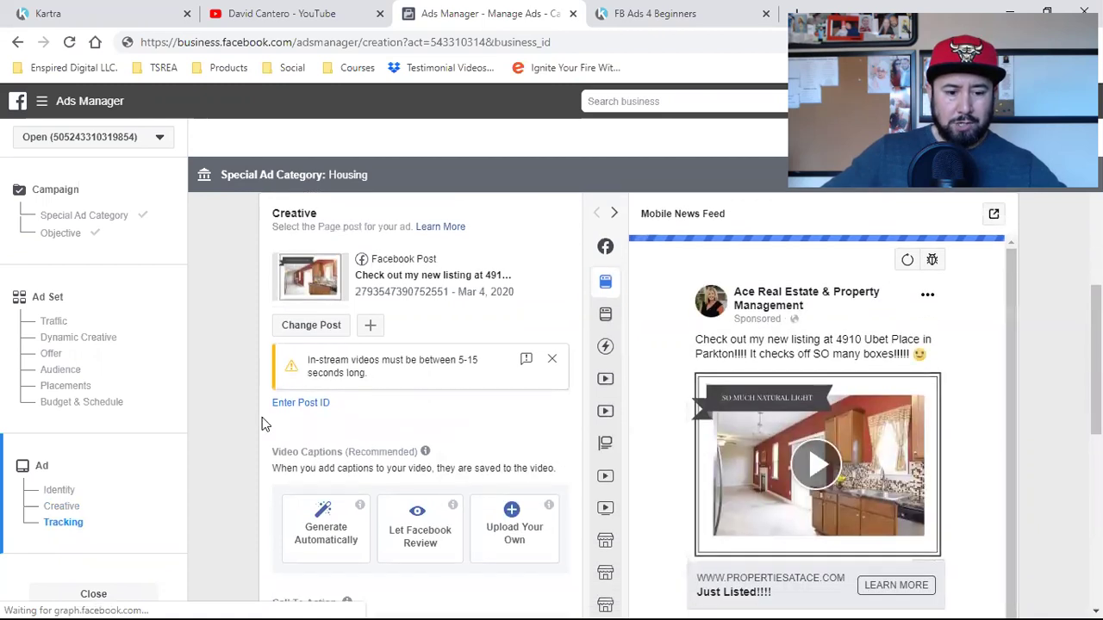
{"action": "scroll", "coordinate": [262, 417], "scroll_direction": "down", "scroll_amount": 2}
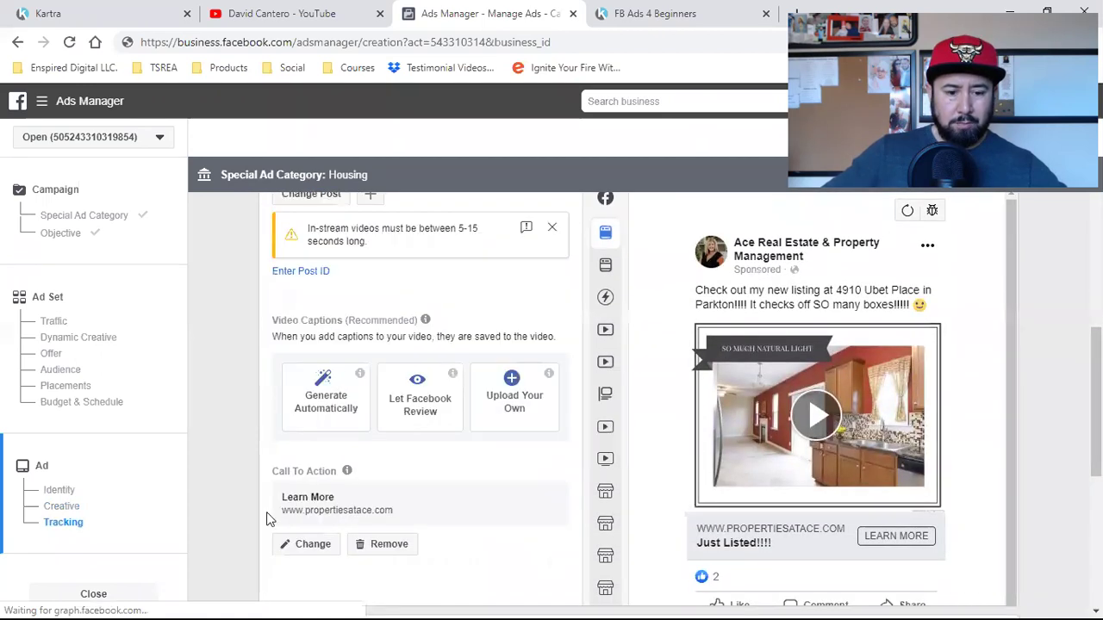
{"action": "left_click", "coordinate": [308, 544]}
{"action": "triple_click", "coordinate": [397, 353]}
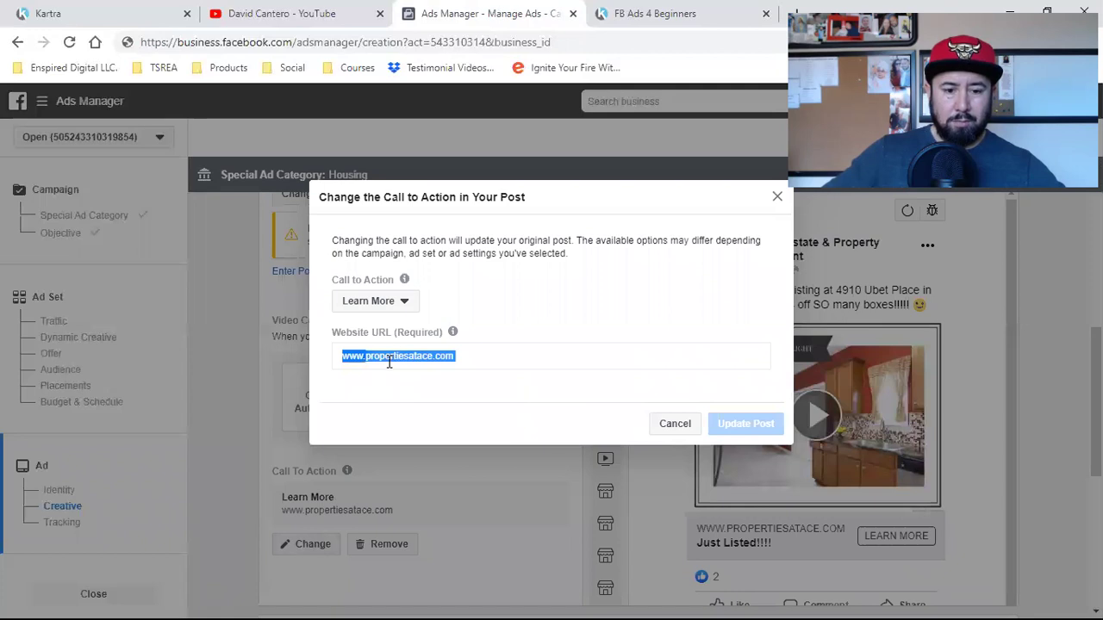
{"action": "key", "text": "ctrl+v"}
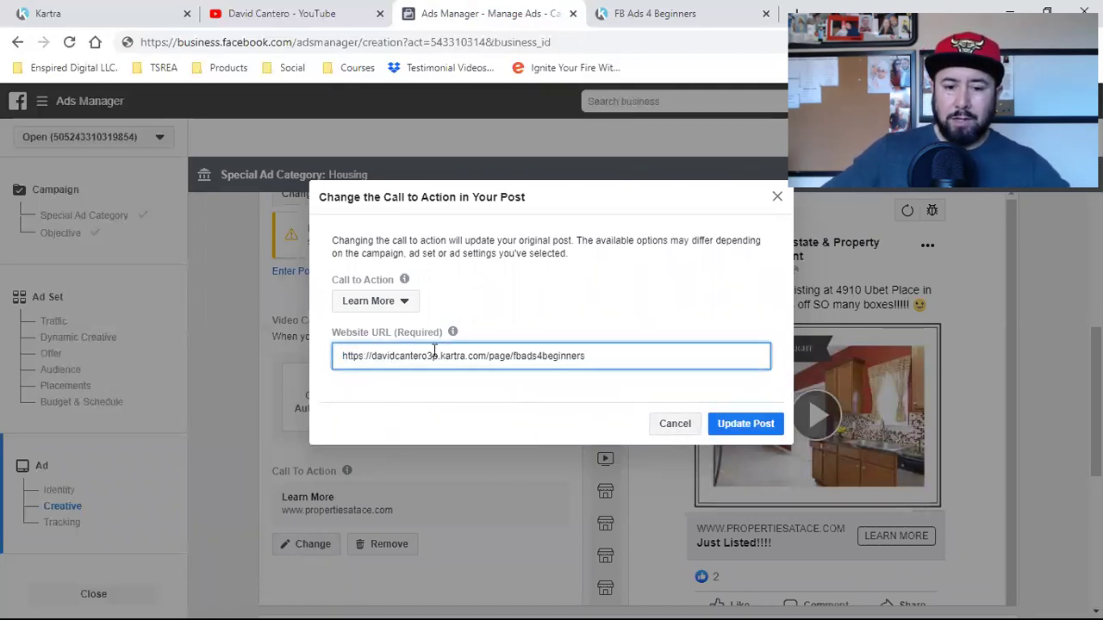
{"action": "left_click", "coordinate": [726, 425]}
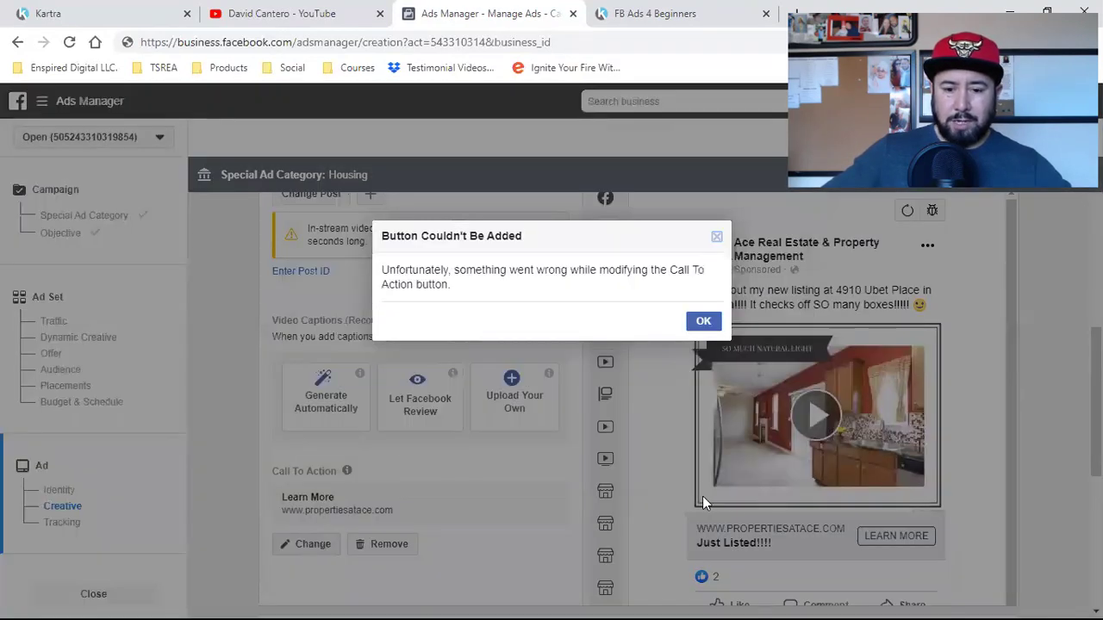
{"action": "left_click", "coordinate": [716, 236]}
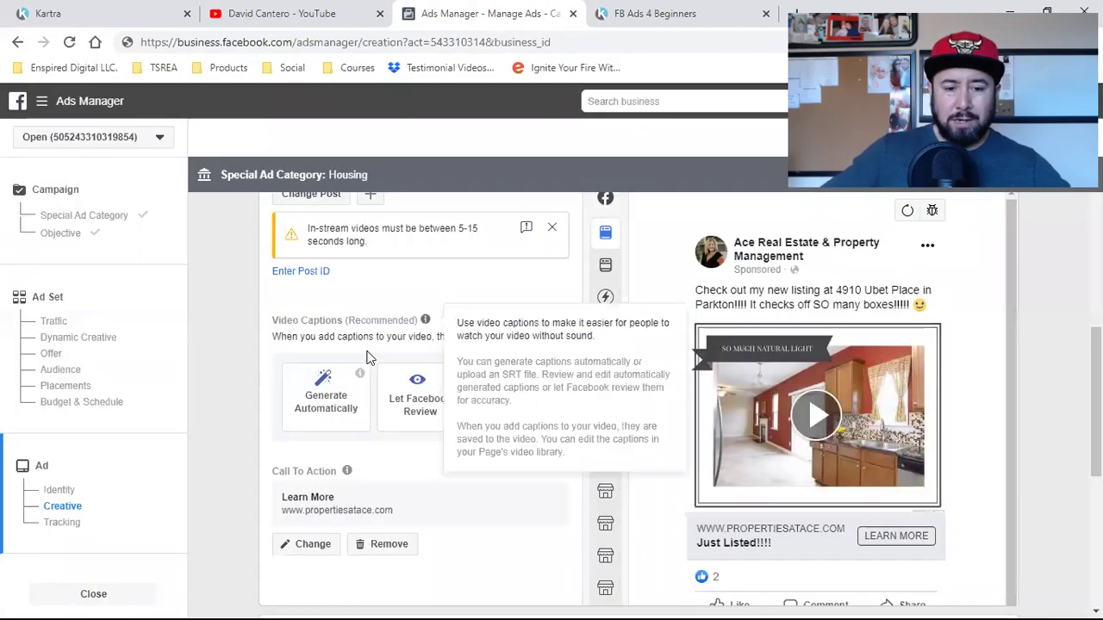
{"action": "scroll", "coordinate": [368, 357], "scroll_direction": "up", "scroll_amount": 4}
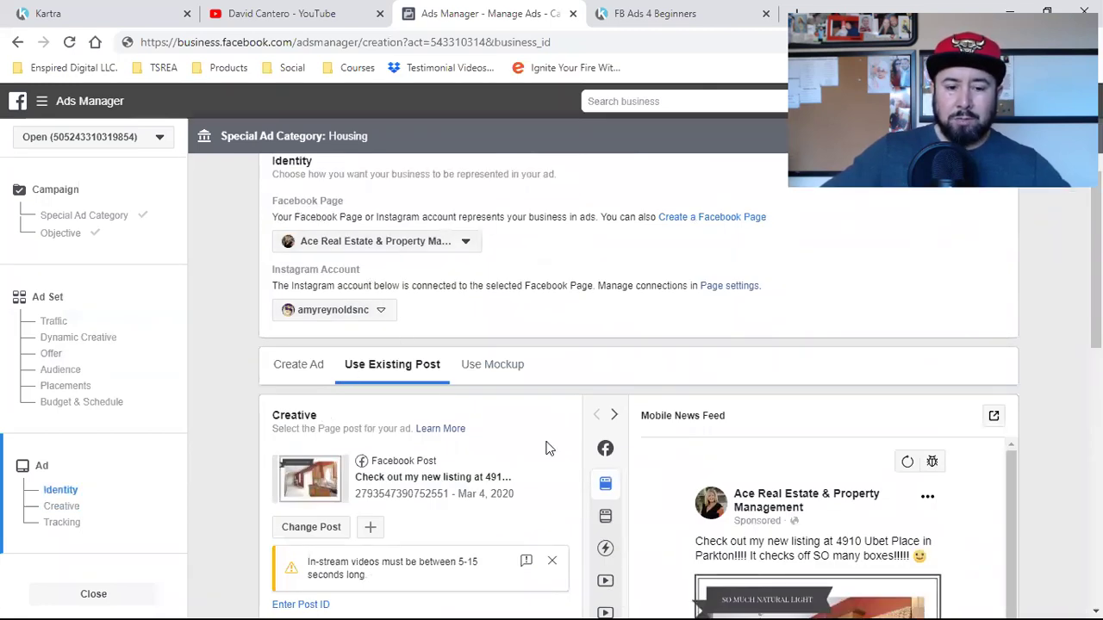
{"action": "scroll", "coordinate": [545, 448], "scroll_direction": "down", "scroll_amount": 1}
{"action": "scroll", "coordinate": [545, 448], "scroll_direction": "down", "scroll_amount": 10}
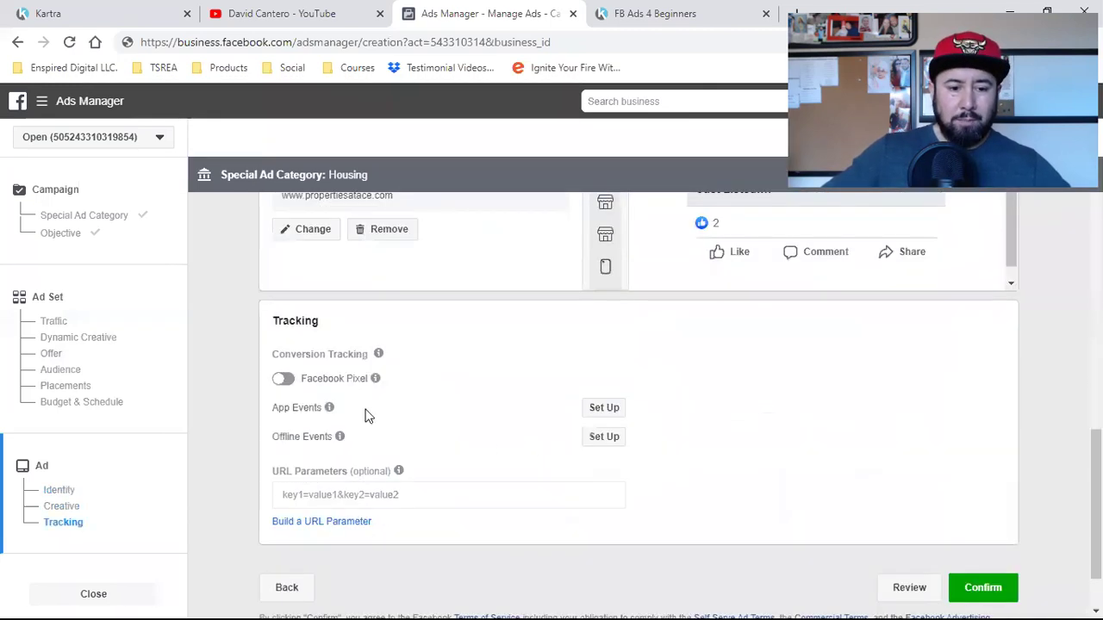
{"action": "scroll", "coordinate": [506, 411], "scroll_direction": "up", "scroll_amount": 4}
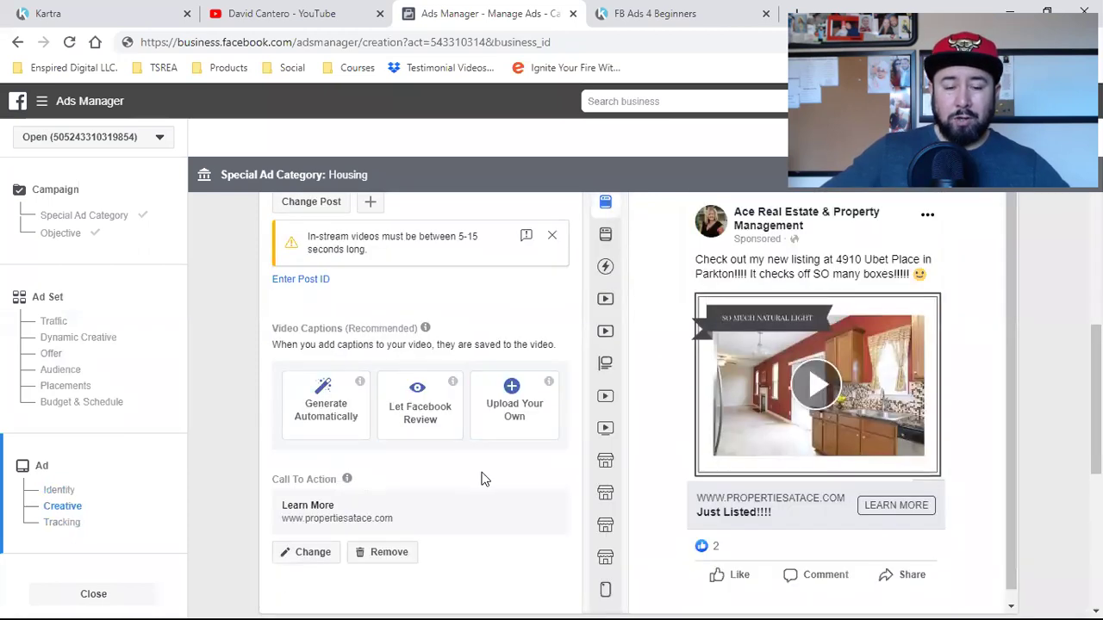
{"action": "scroll", "coordinate": [483, 479], "scroll_direction": "down", "scroll_amount": 3}
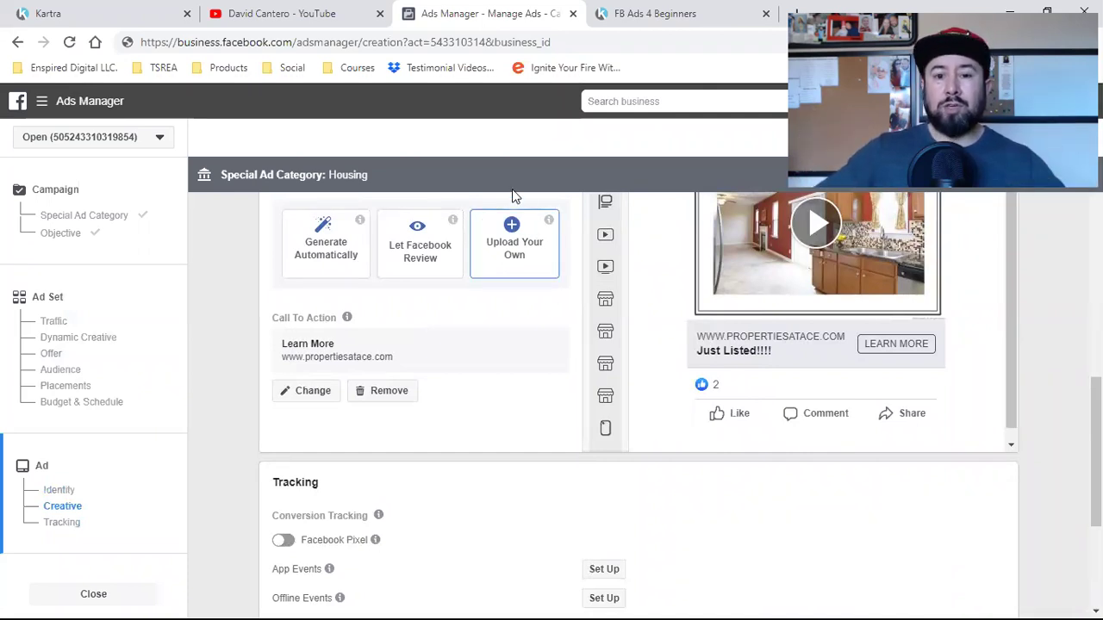
Step: Return to the FB Ads 4 Beginners landing page and go through its sign-up to the Welcome To FB Ads thank-you page
{"action": "left_click", "coordinate": [655, 13]}
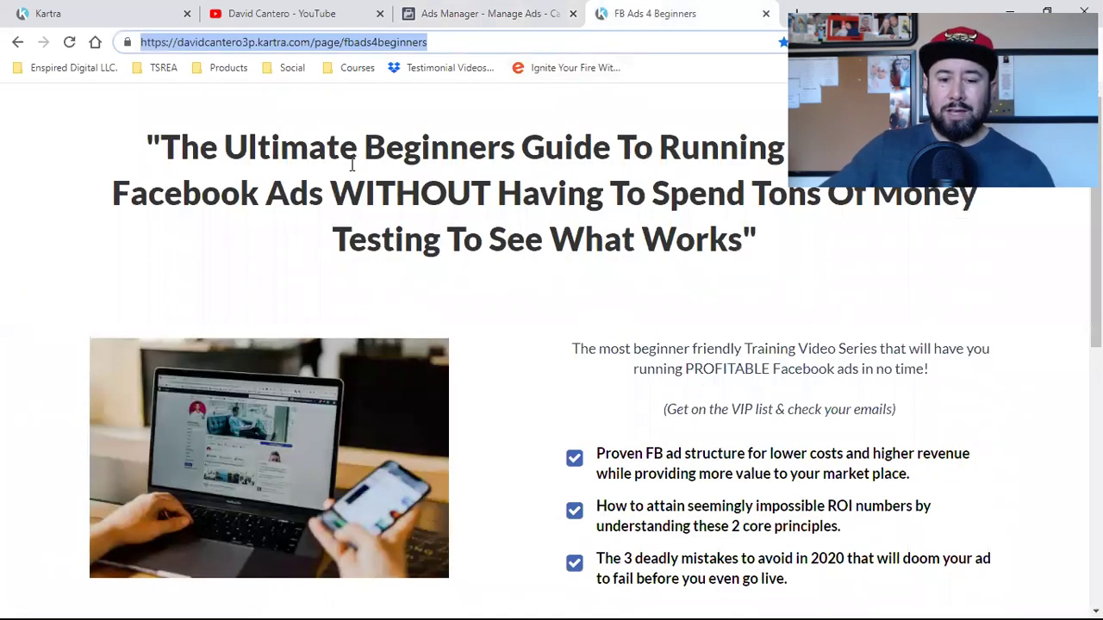
{"action": "left_click", "coordinate": [463, 189]}
{"action": "scroll", "coordinate": [603, 284], "scroll_direction": "down", "scroll_amount": 4}
{"action": "scroll", "coordinate": [640, 327], "scroll_direction": "down", "scroll_amount": 3}
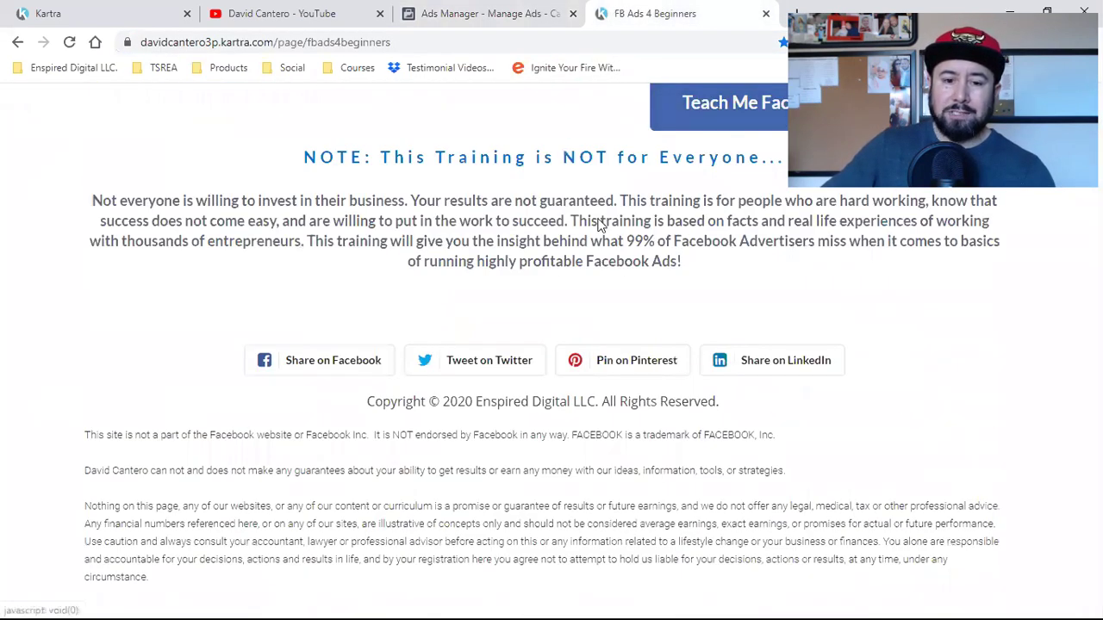
{"action": "key", "text": "BackSpace"}
{"action": "left_click", "coordinate": [394, 546]}
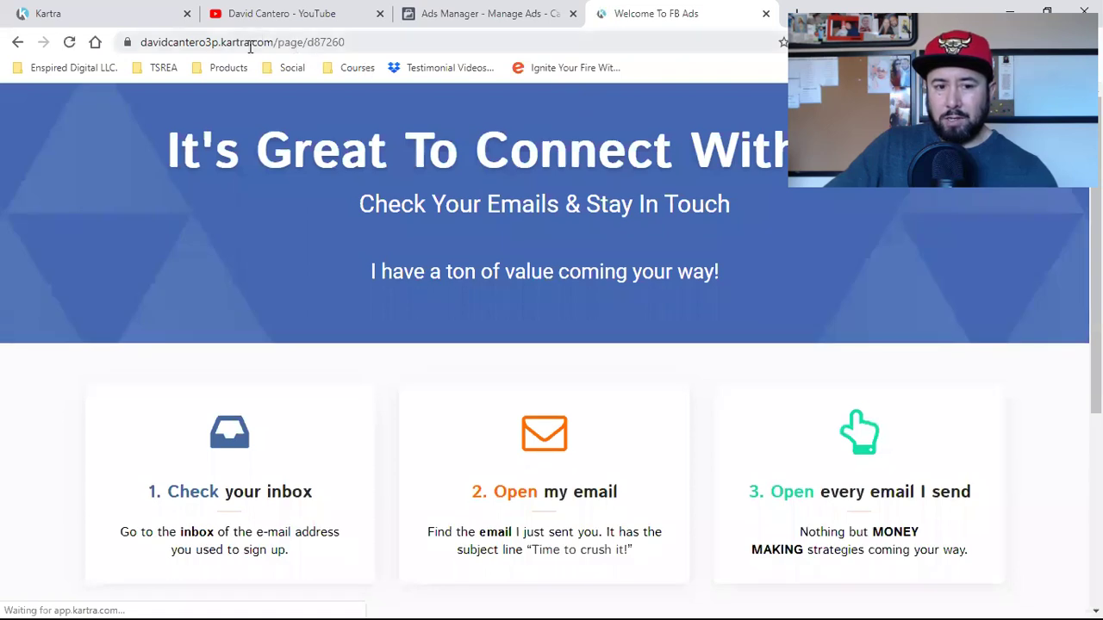
Step: Copy the full web address of the Welcome To FB Ads thank-you page
{"action": "left_click", "coordinate": [250, 48]}
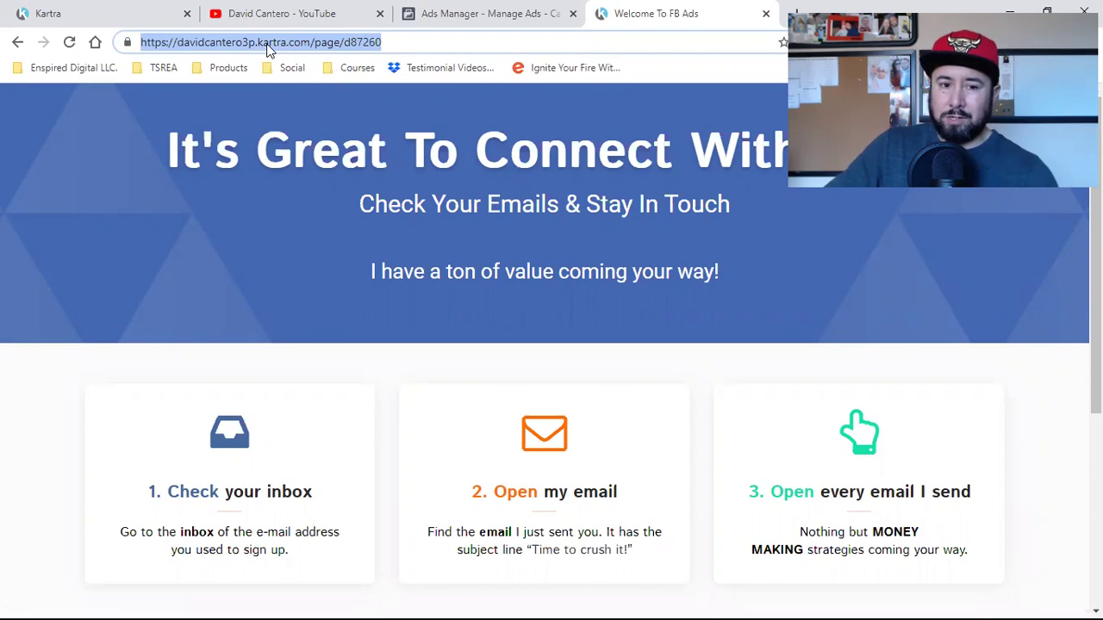
{"action": "triple_click", "coordinate": [280, 45]}
{"action": "double_click", "coordinate": [280, 45]}
{"action": "double_click", "coordinate": [280, 44]}
{"action": "triple_click", "coordinate": [280, 44]}
{"action": "right_click", "coordinate": [280, 49]}
{"action": "left_click", "coordinate": [316, 136]}
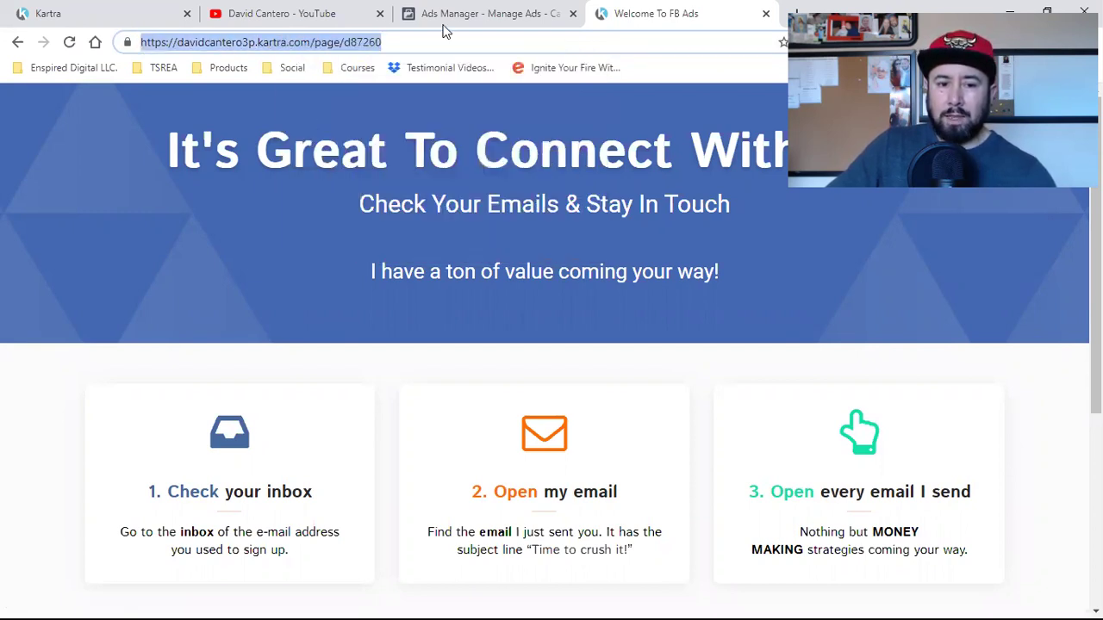
Step: Switch to Ads Manager and open Custom Conversions, leaving the unsaved ad without keeping its changes
{"action": "left_click", "coordinate": [495, 6]}
{"action": "left_click", "coordinate": [41, 101]}
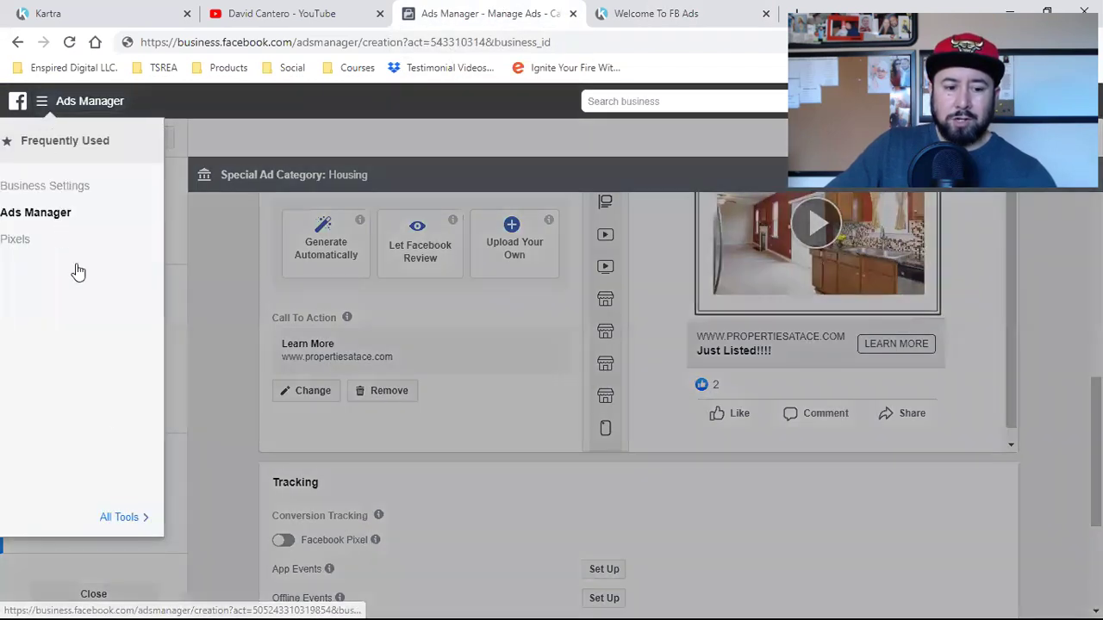
{"action": "left_click", "coordinate": [119, 517]}
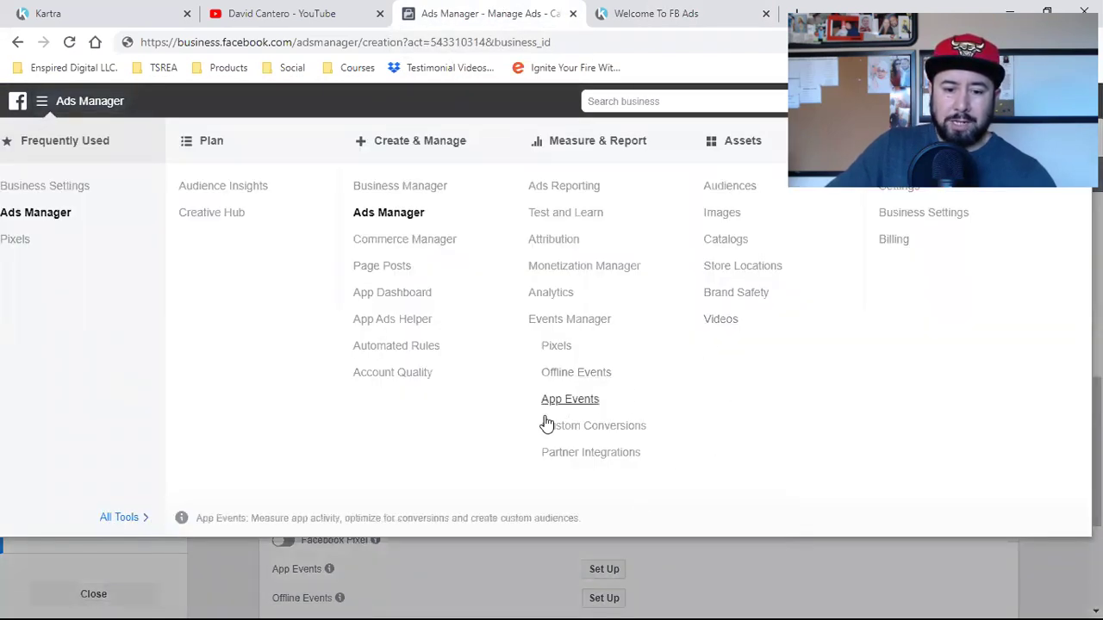
{"action": "left_click", "coordinate": [595, 430]}
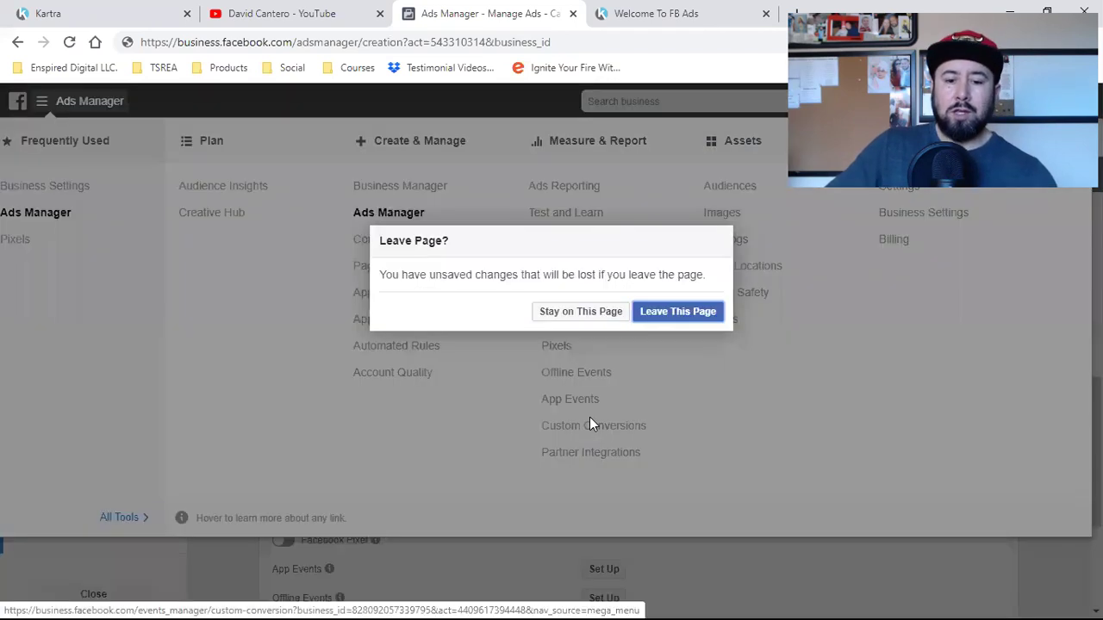
{"action": "left_click", "coordinate": [694, 316]}
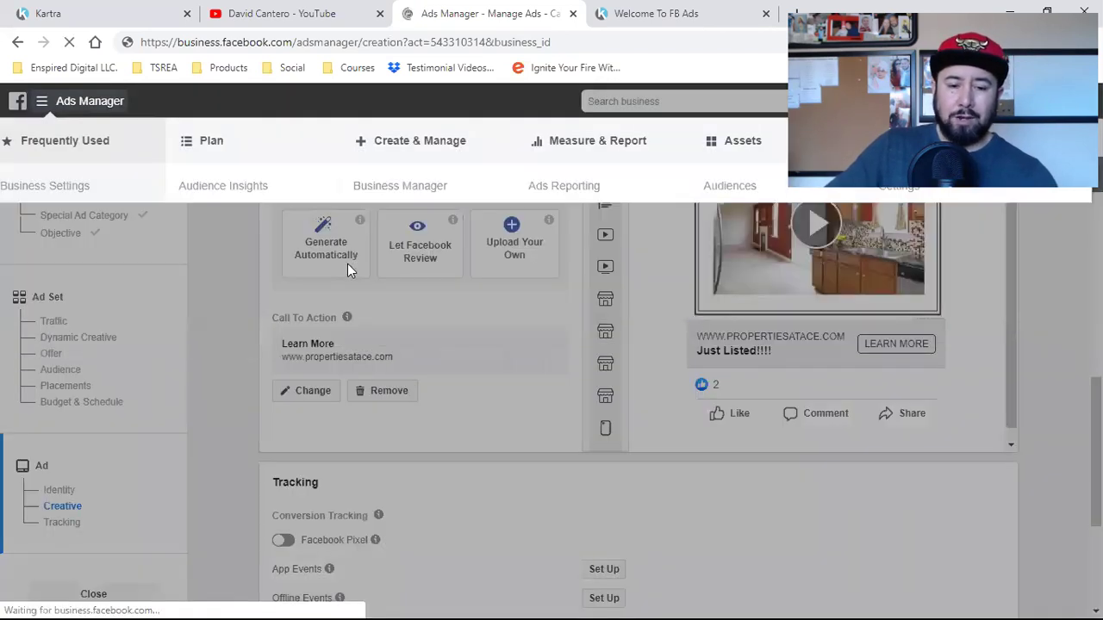
Step: Point out the thank-you page's web address in its own browser tab, and return to Custom Conversions in Events Manager
{"action": "left_click", "coordinate": [670, 12]}
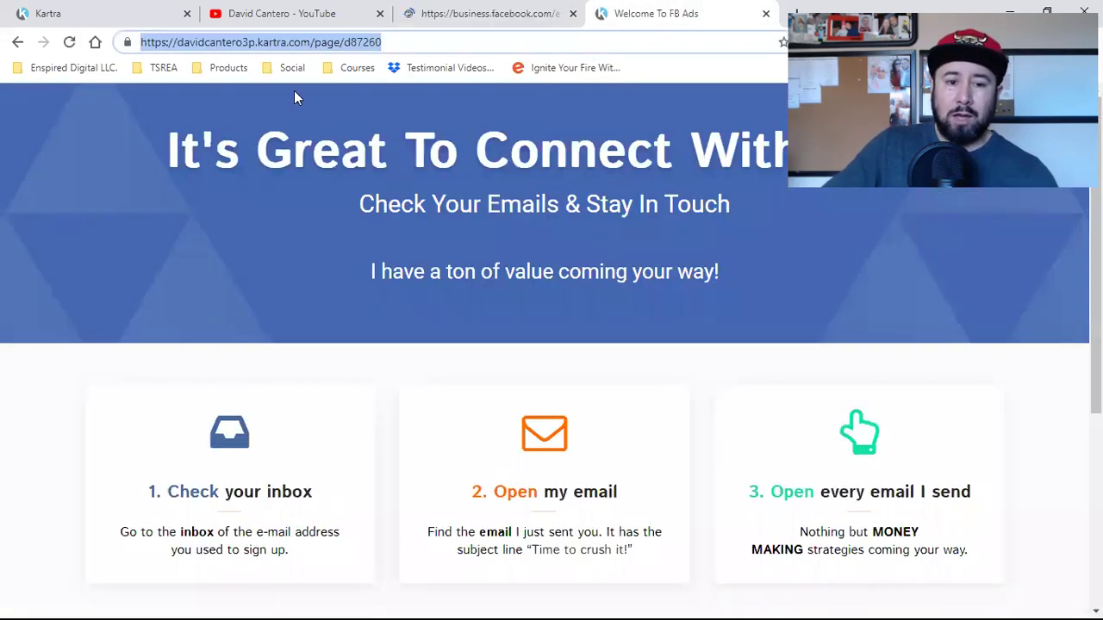
{"action": "triple_click", "coordinate": [278, 49]}
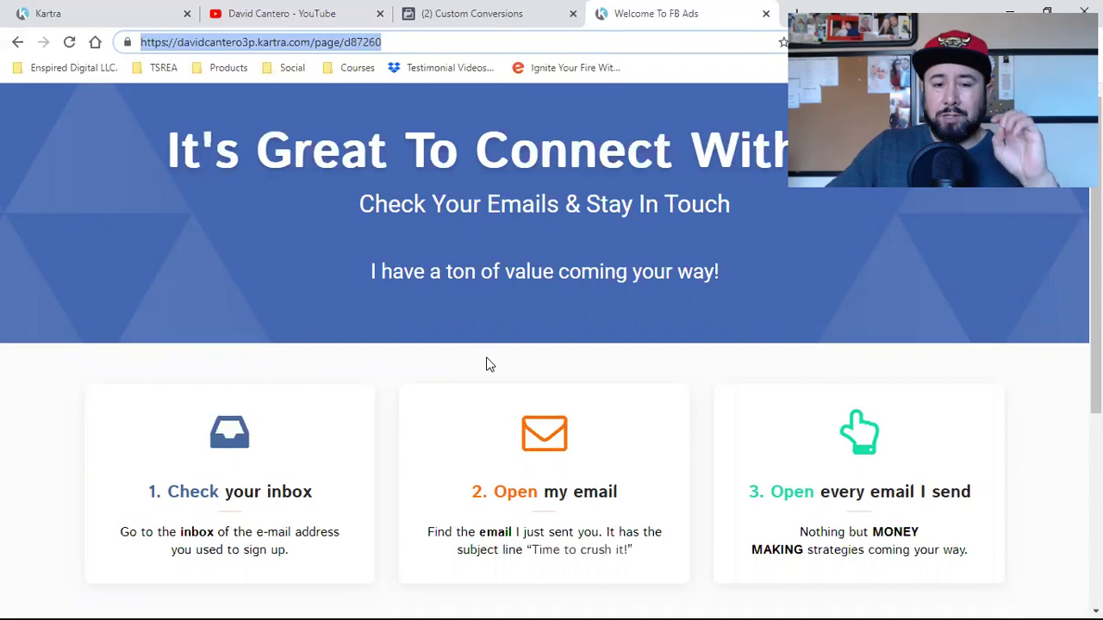
{"action": "left_click", "coordinate": [312, 44]}
{"action": "triple_click", "coordinate": [312, 44]}
{"action": "left_click", "coordinate": [312, 45]}
{"action": "triple_click", "coordinate": [312, 45]}
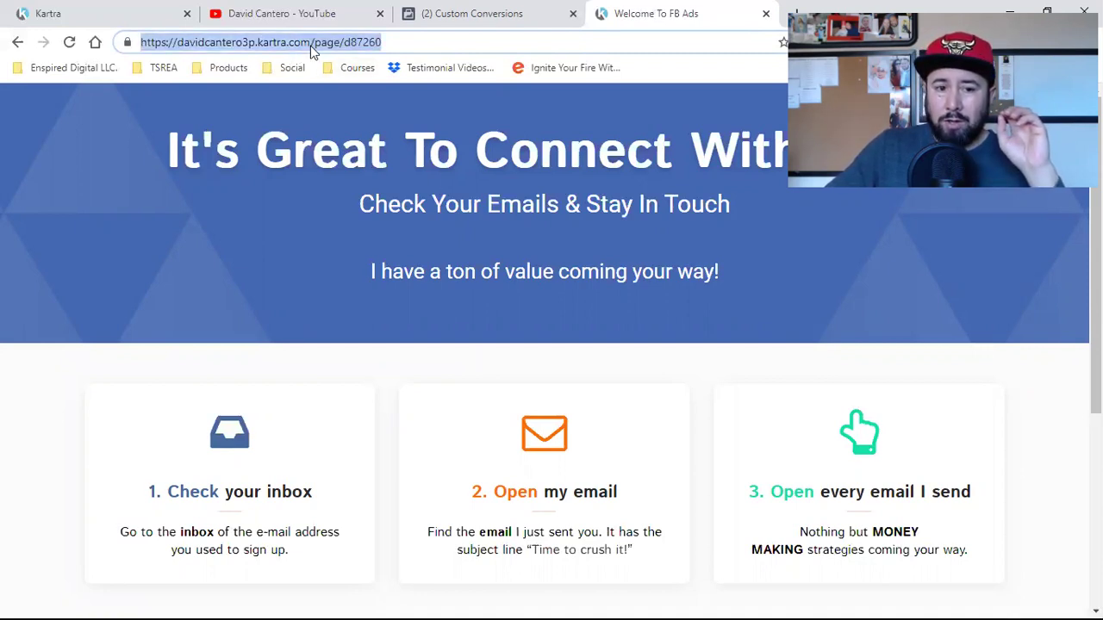
{"action": "left_click", "coordinate": [480, 12]}
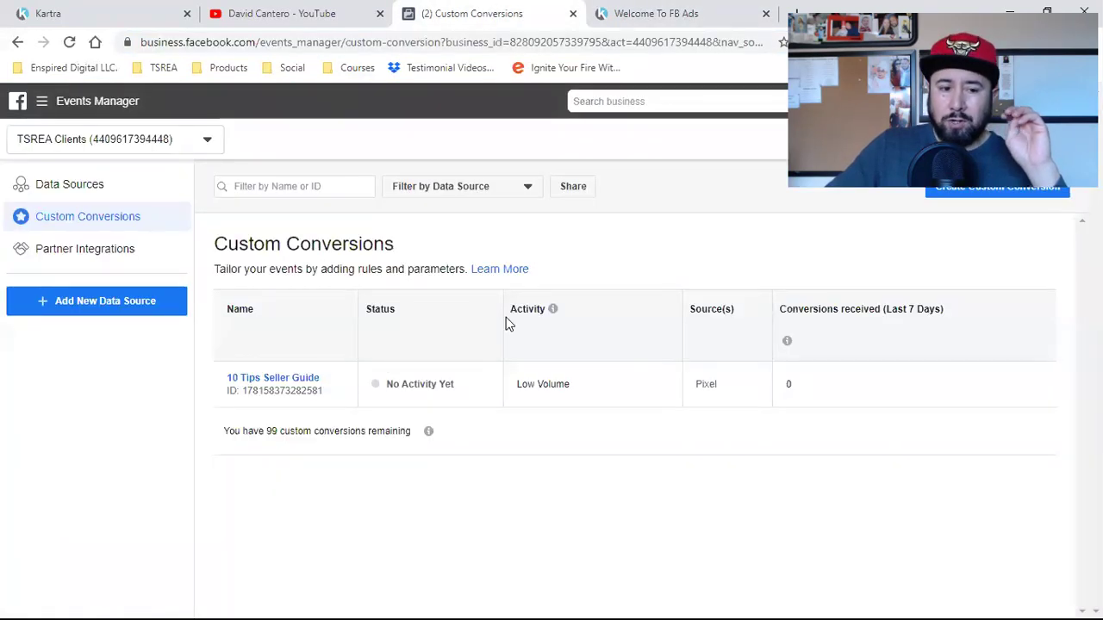